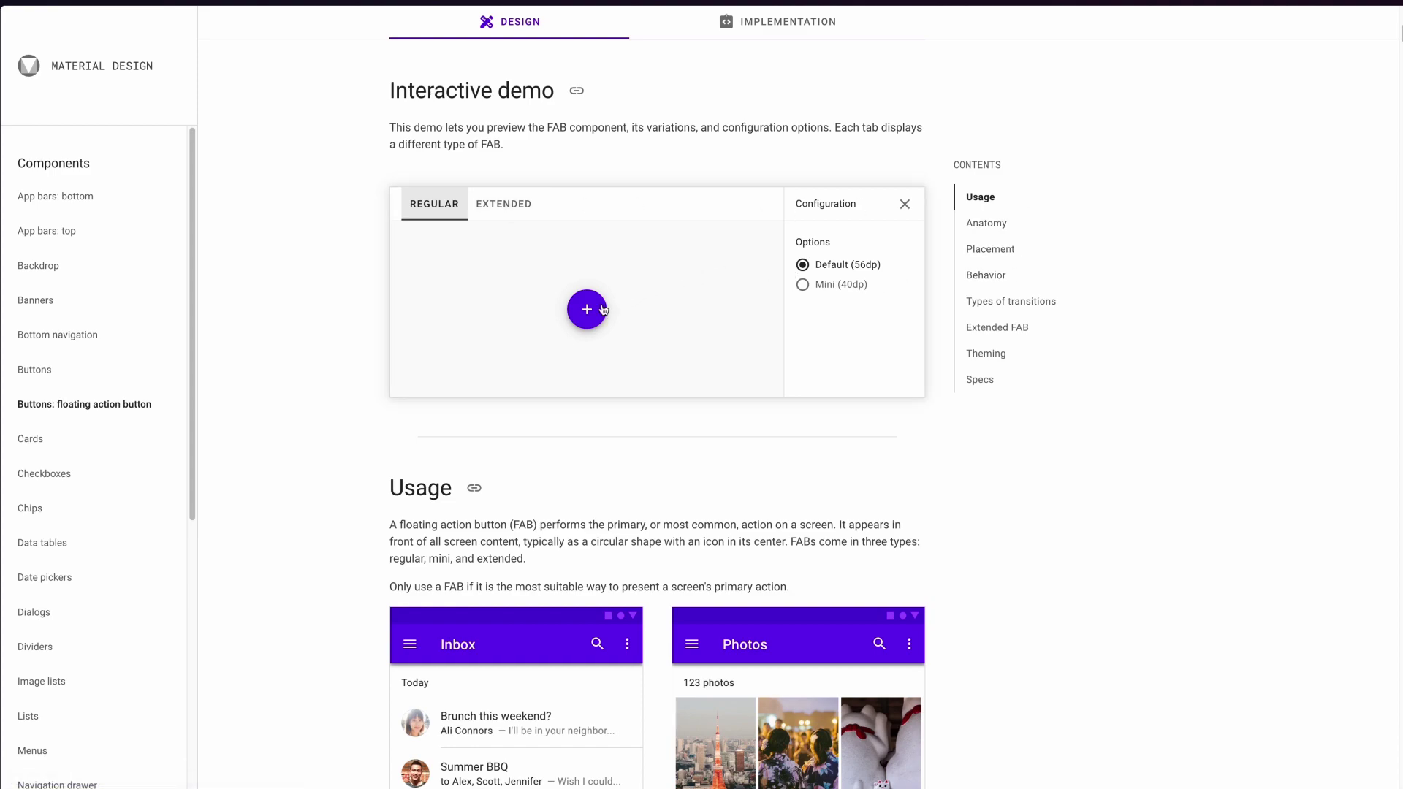
# Show the extended FAB variant in the interactive demo.
pyautogui.click(514, 205)
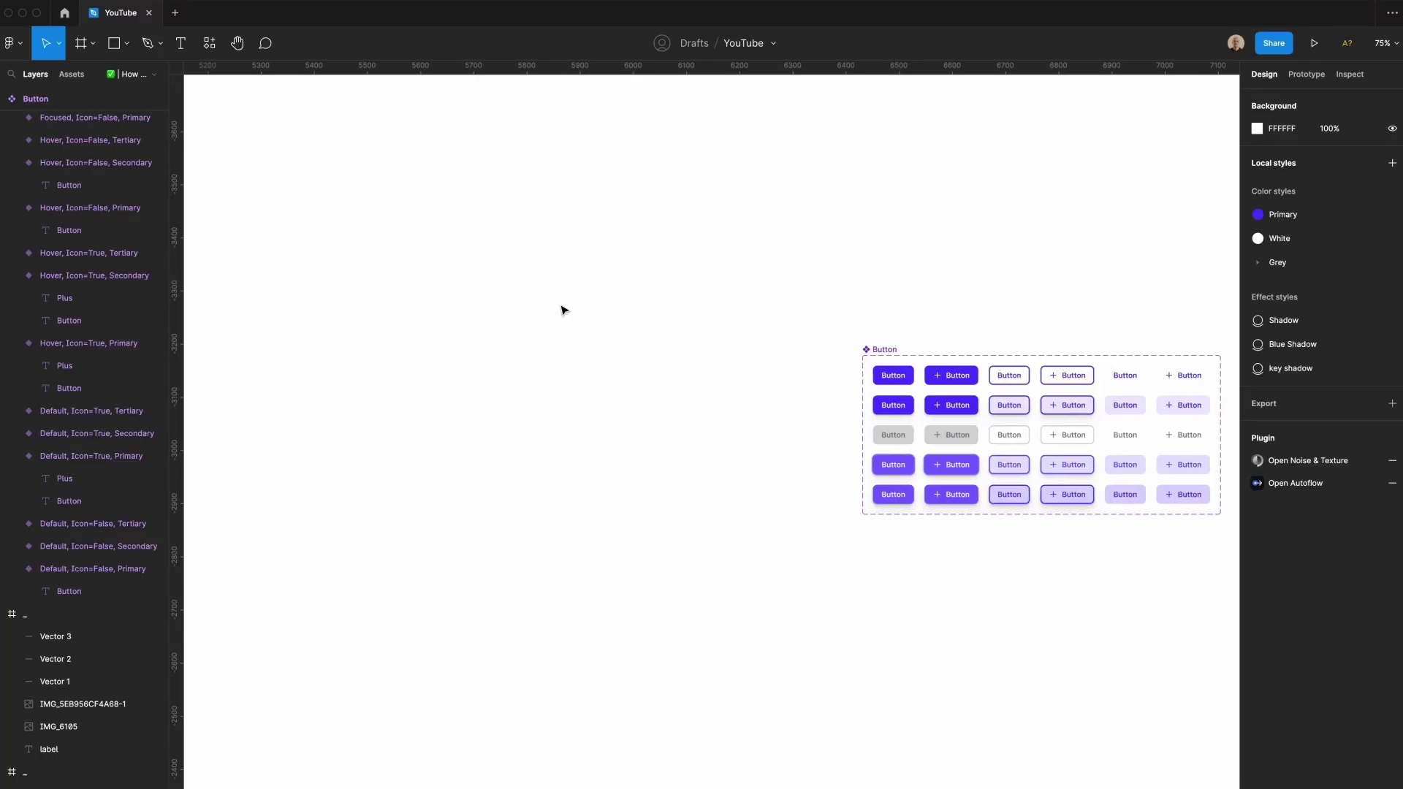
# Add a text layer reading "Plus" in the empty canvas area beside the Button component set.
pyautogui.hscroll(-2, 562, 307)
pyautogui.press('+')
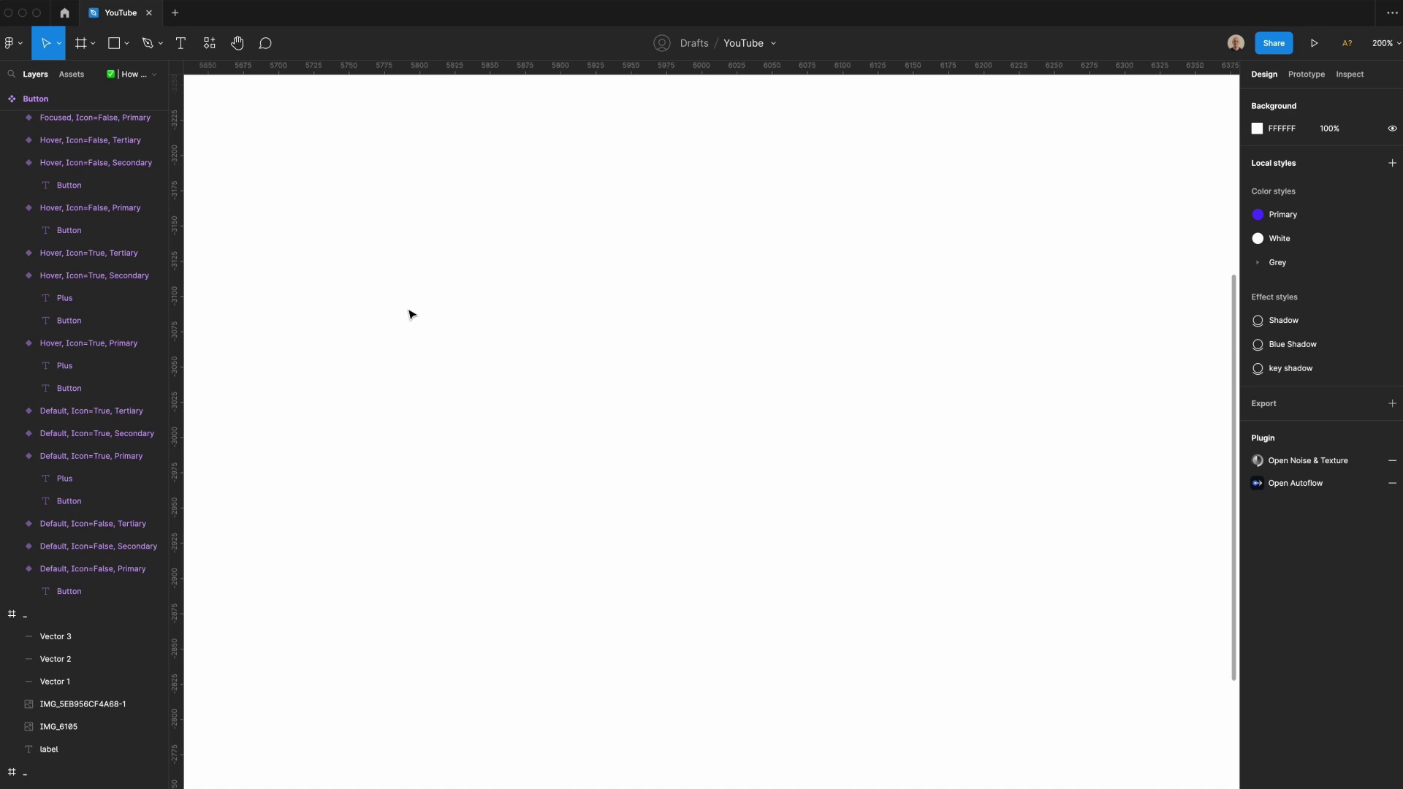
pyautogui.hscroll(5, 409, 314)
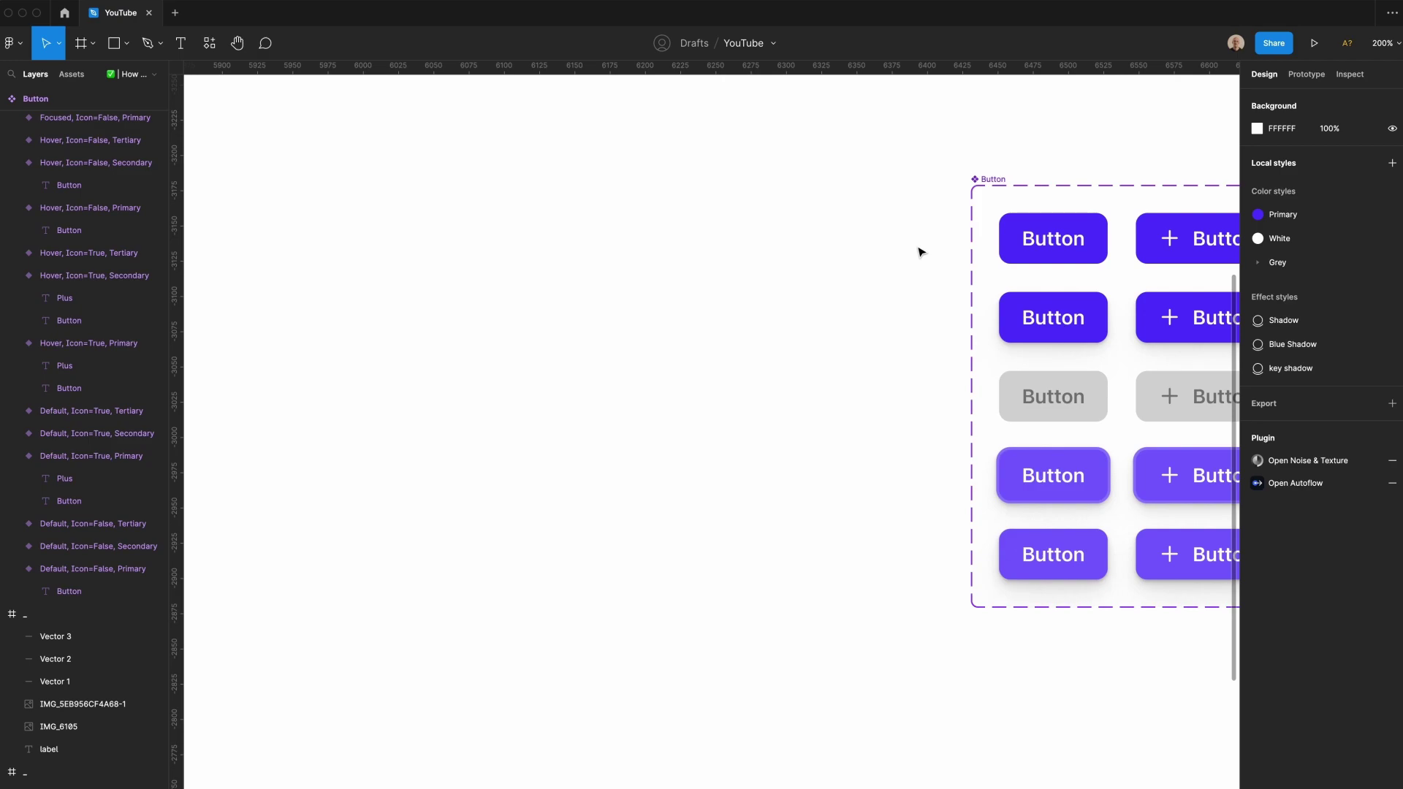
pyautogui.press('t')
pyautogui.click(492, 350)
pyautogui.write('Plus')
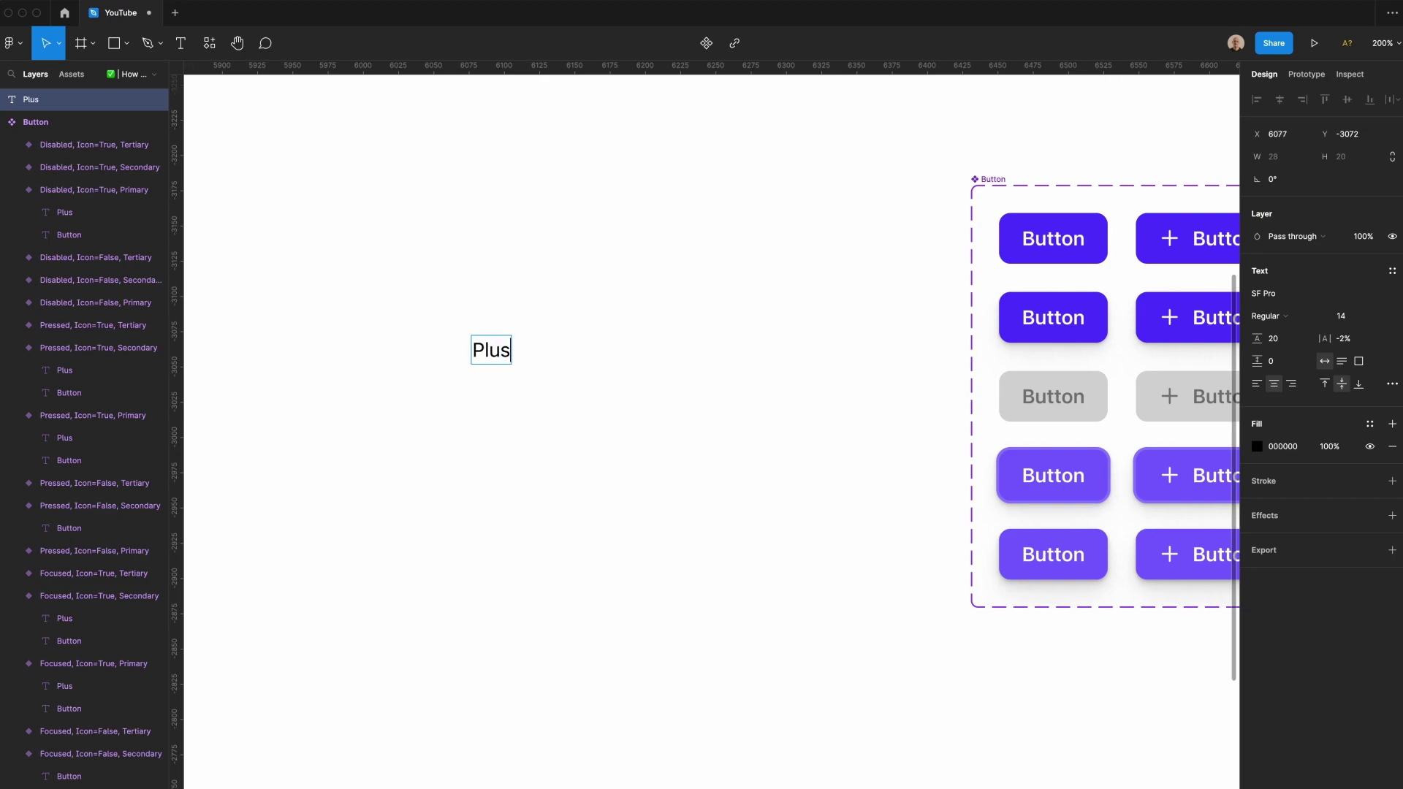
# Set the Plus text to the Font Awesome 6 Pro font at size 18 with line height 24.
pyautogui.press('Escape')
pyautogui.click(1397, 300)
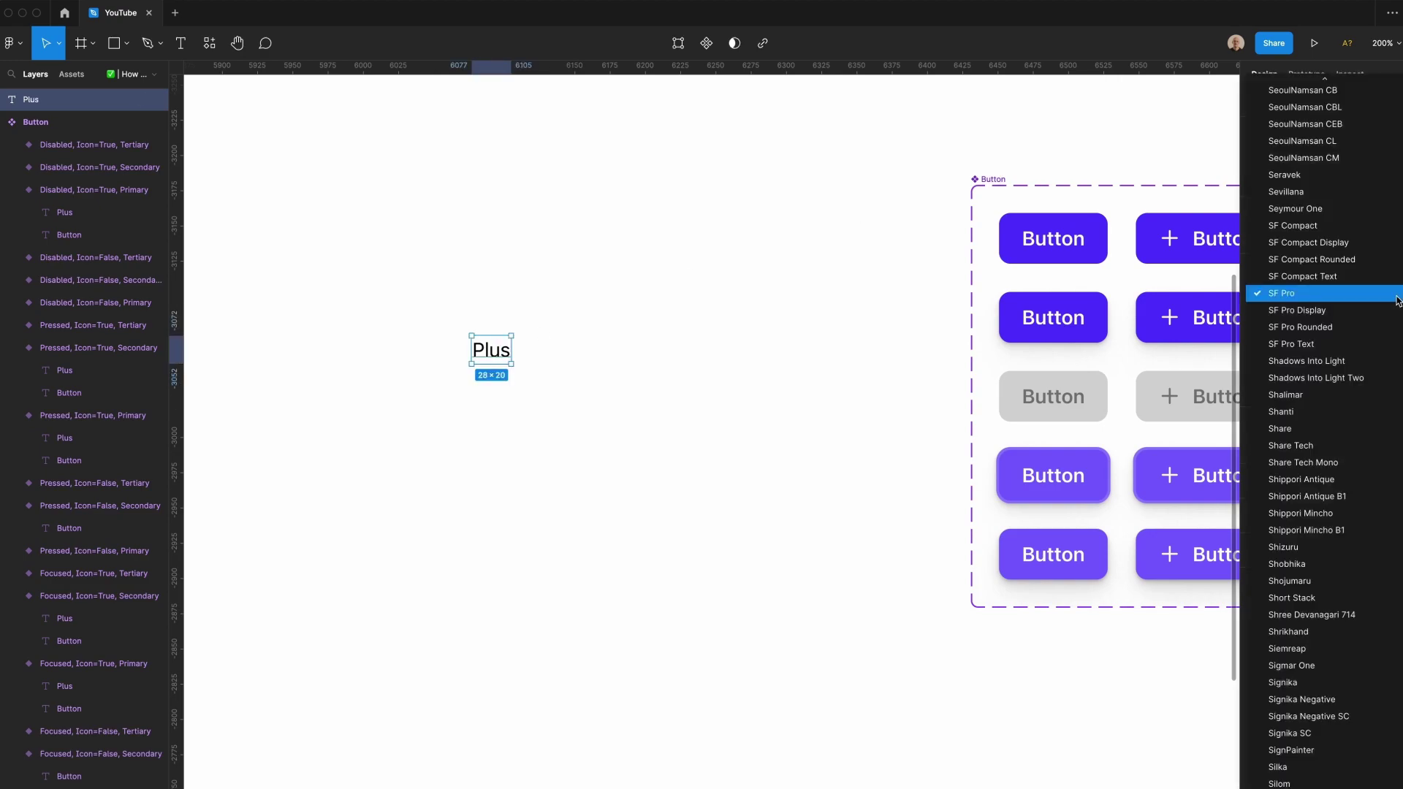
pyautogui.scroll(15, 1397, 299)
pyautogui.click(1350, 377)
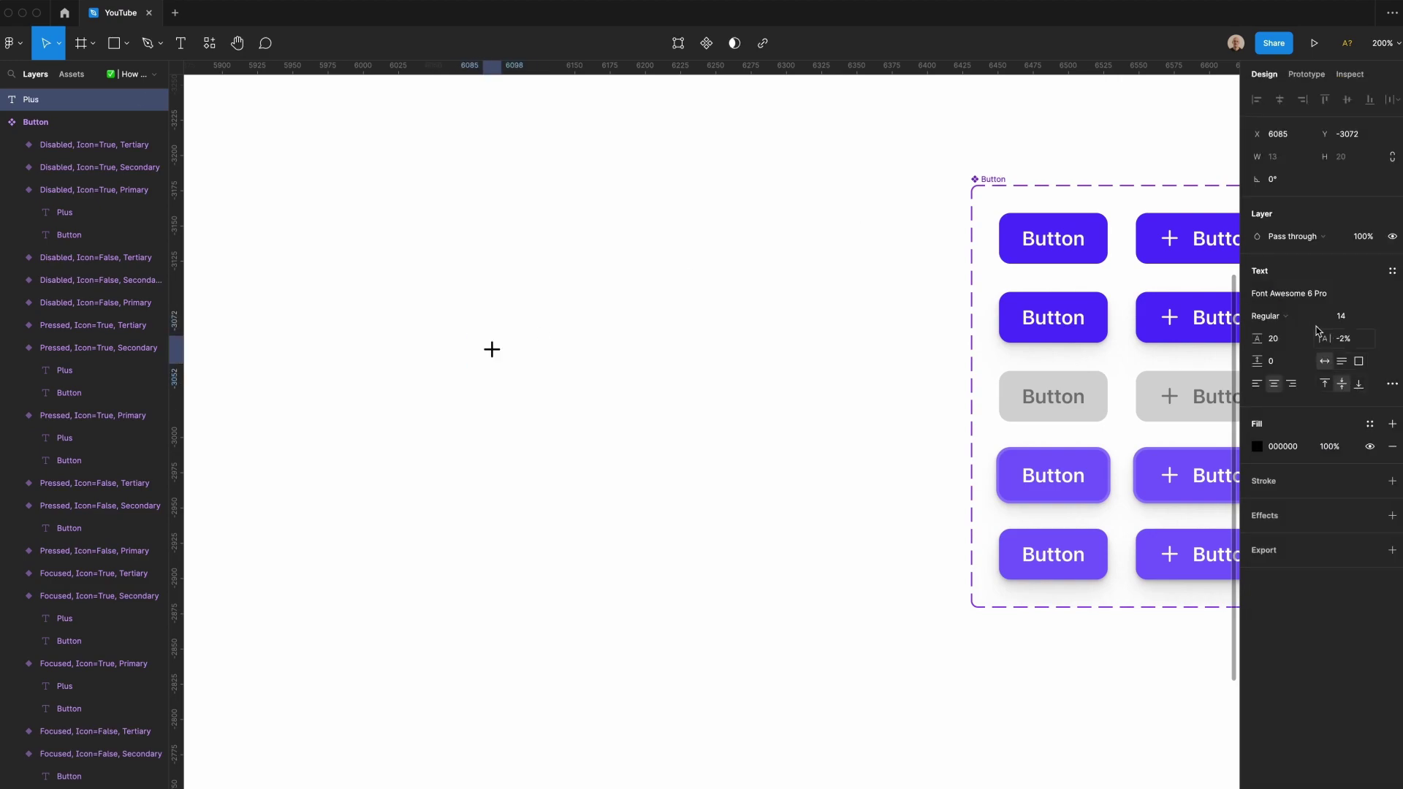
pyautogui.click(1349, 316)
pyautogui.write('18')
pyautogui.press('Tab')
pyautogui.press('Return')
pyautogui.press('Escape')
# Wrap the plus icon in an auto layout frame with 16 horizontal and 16 vertical padding.
pyautogui.click(489, 358)
pyautogui.hotkey('shift', 'a')
pyautogui.click(1275, 354)
pyautogui.write('16')
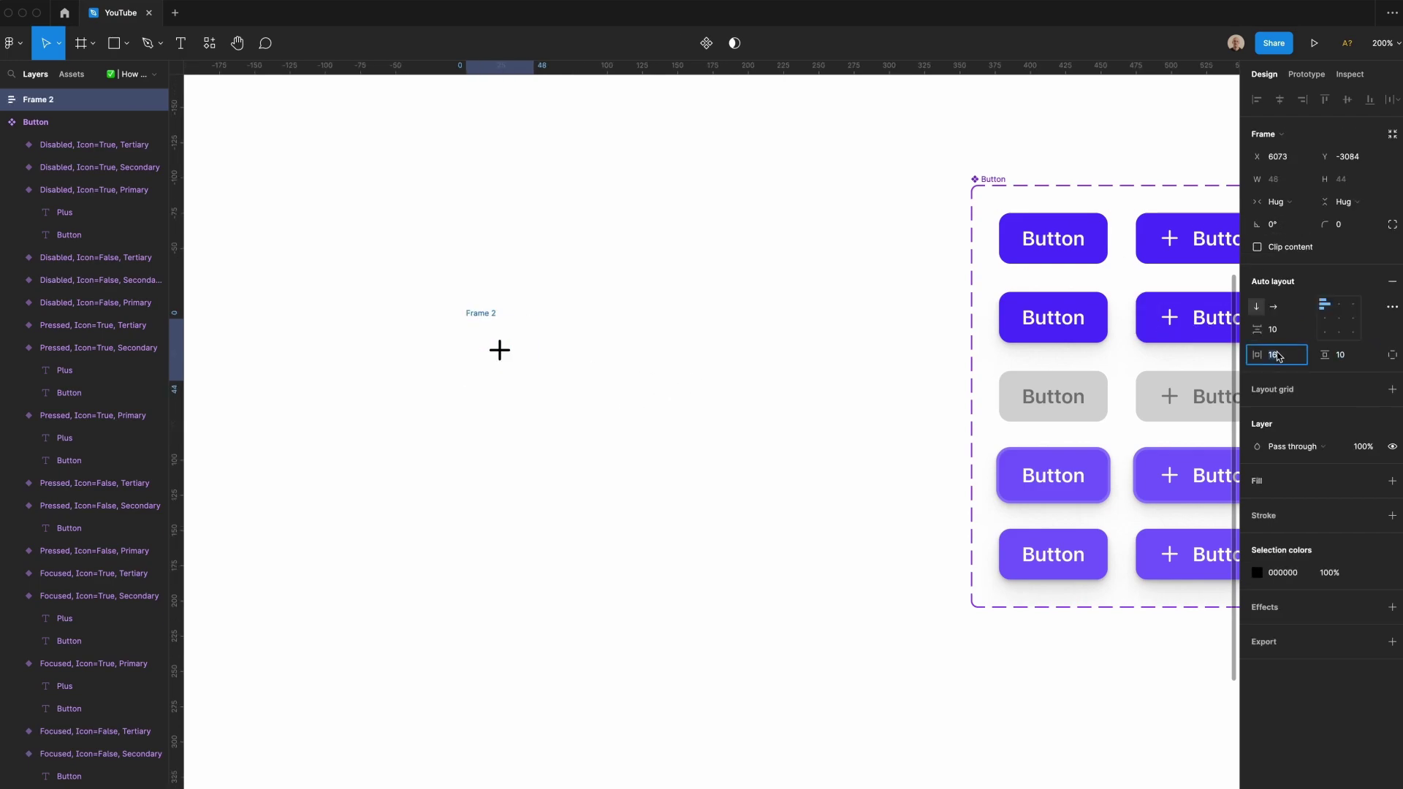
pyautogui.press('Tab')
pyautogui.write('1')
pyautogui.press('Return')
# Resize the plus icon inside the frame to a fixed 24 × 24.
pyautogui.press('Return')
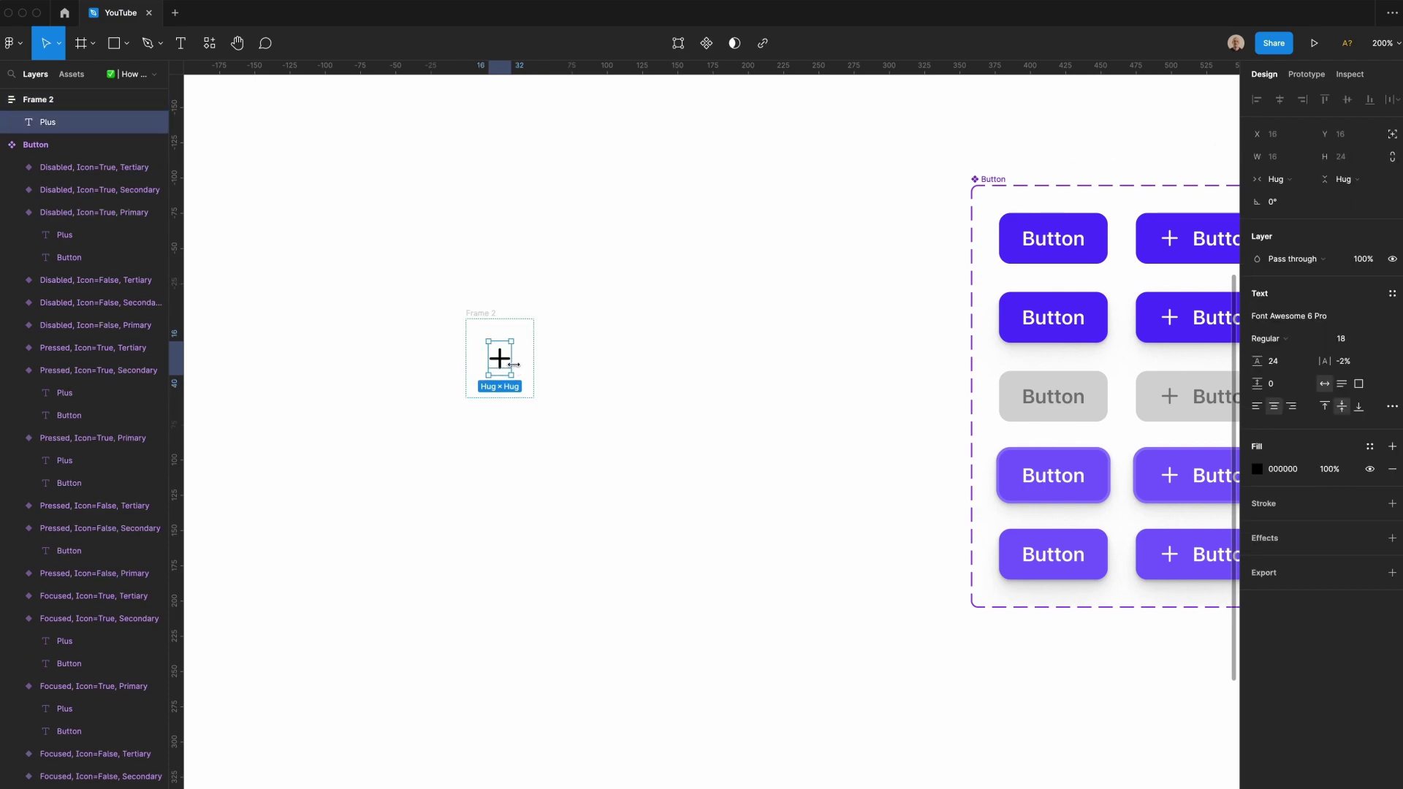
pyautogui.moveTo(512, 359); pyautogui.dragTo(521, 358)
pyautogui.click(1346, 179)
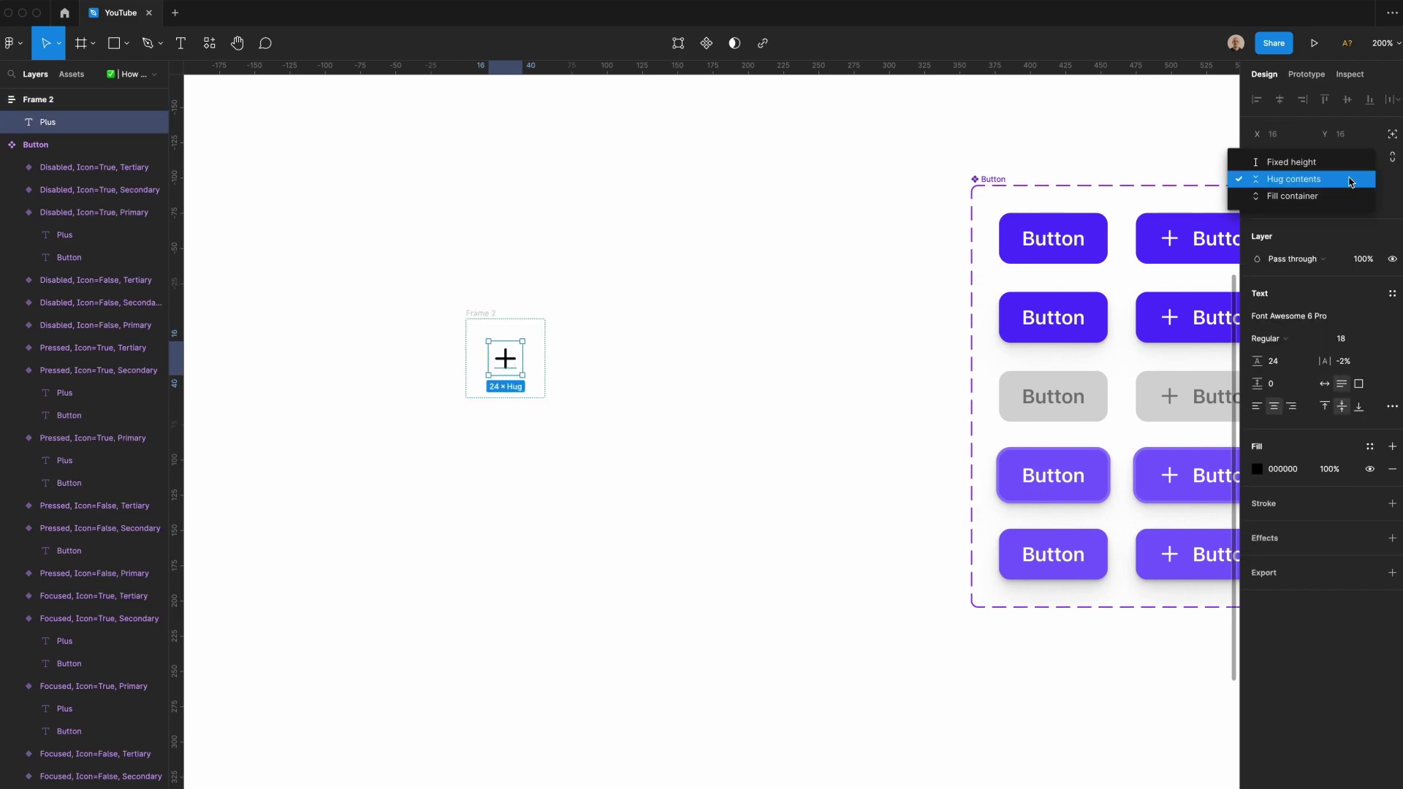
pyautogui.click(1343, 162)
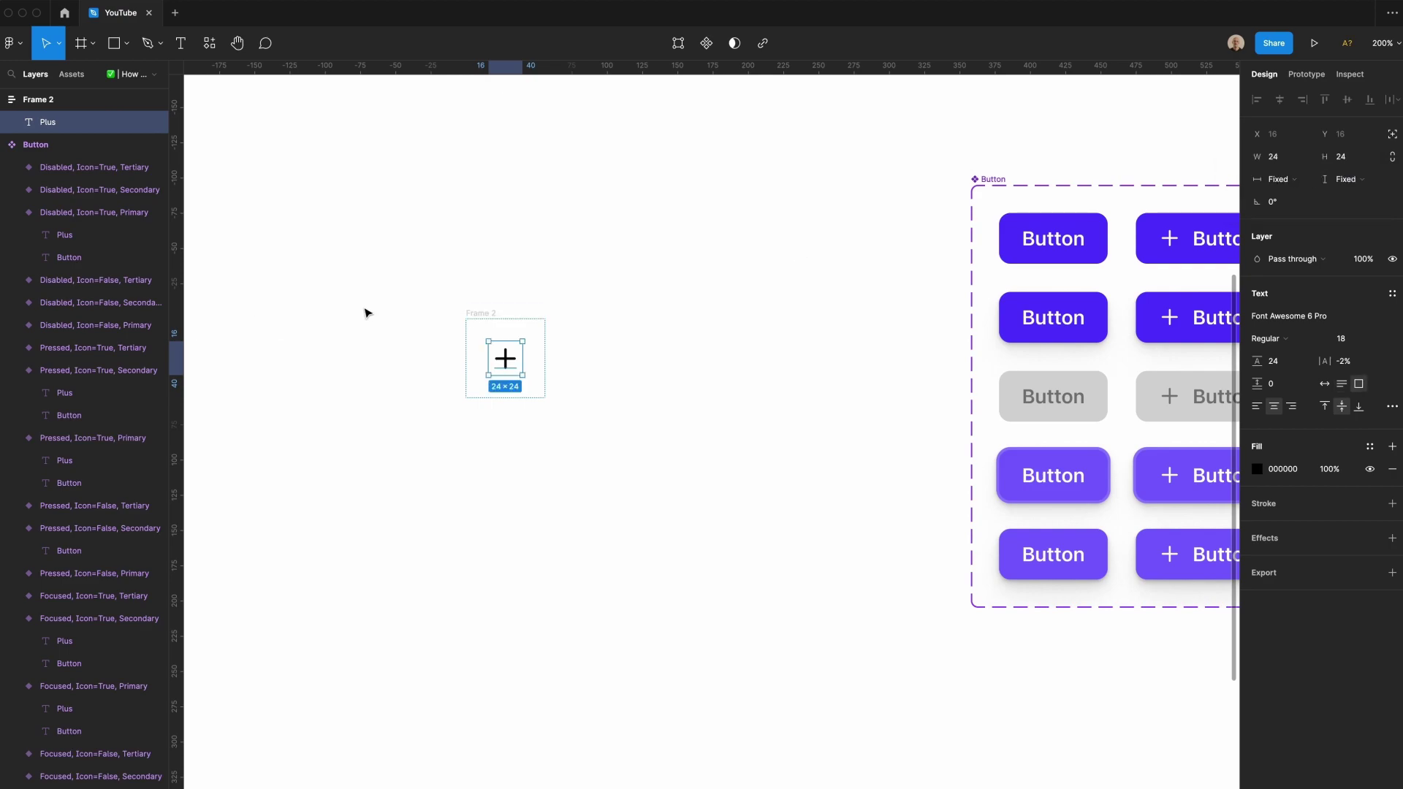
# Apply the Primary color style to the frame's fill and White to its icon, and reposition the frame on the canvas.
pyautogui.click(481, 320)
pyautogui.click(1370, 480)
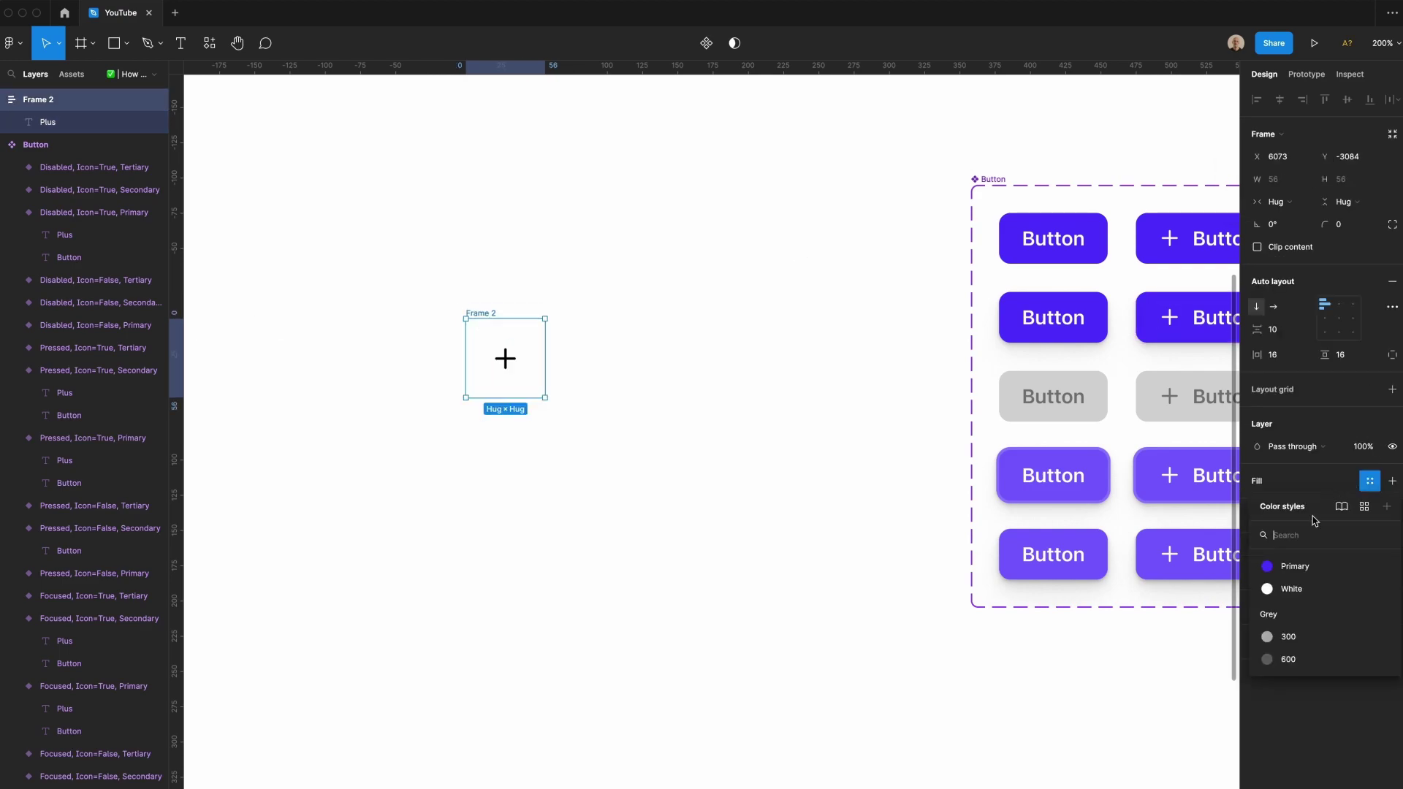
pyautogui.click(1294, 567)
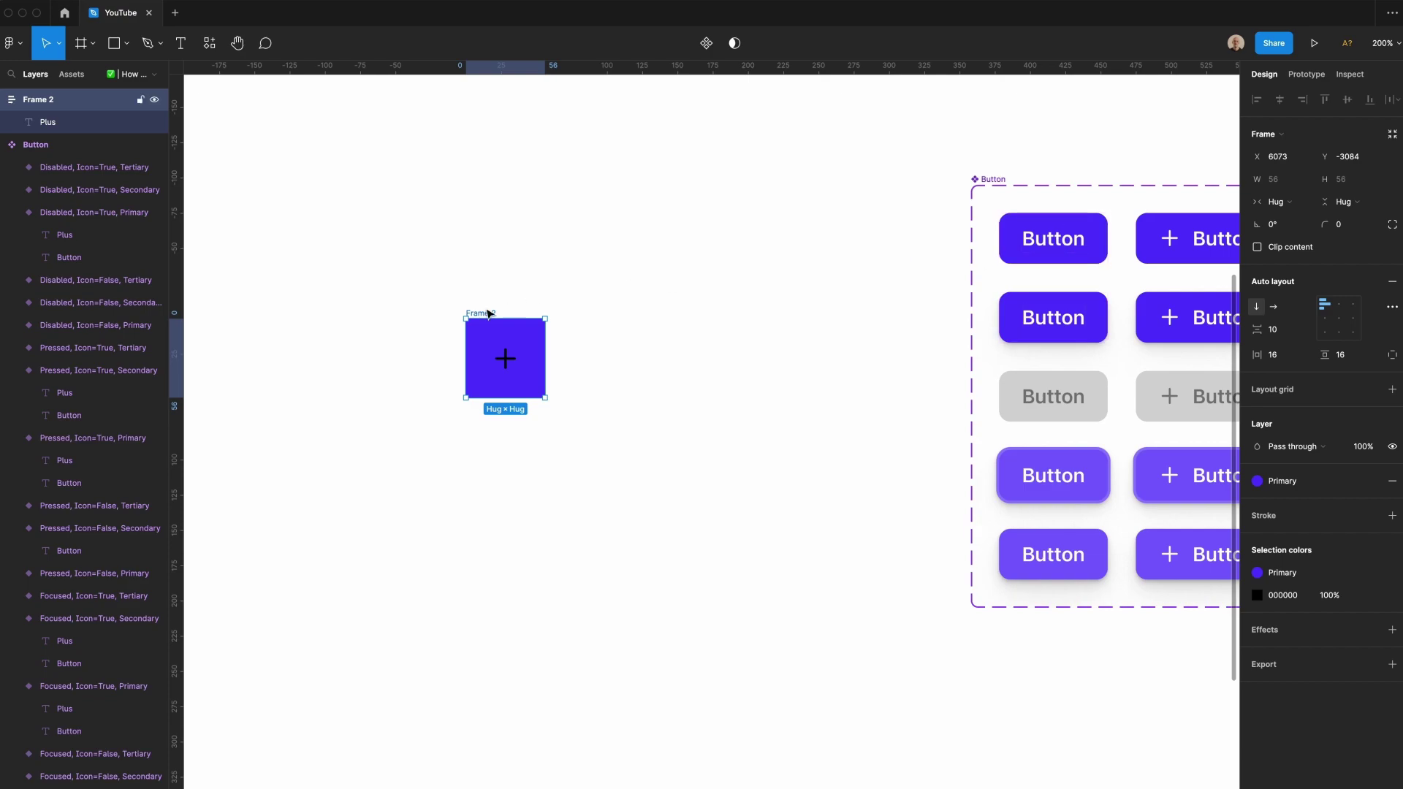
pyautogui.click(1370, 595)
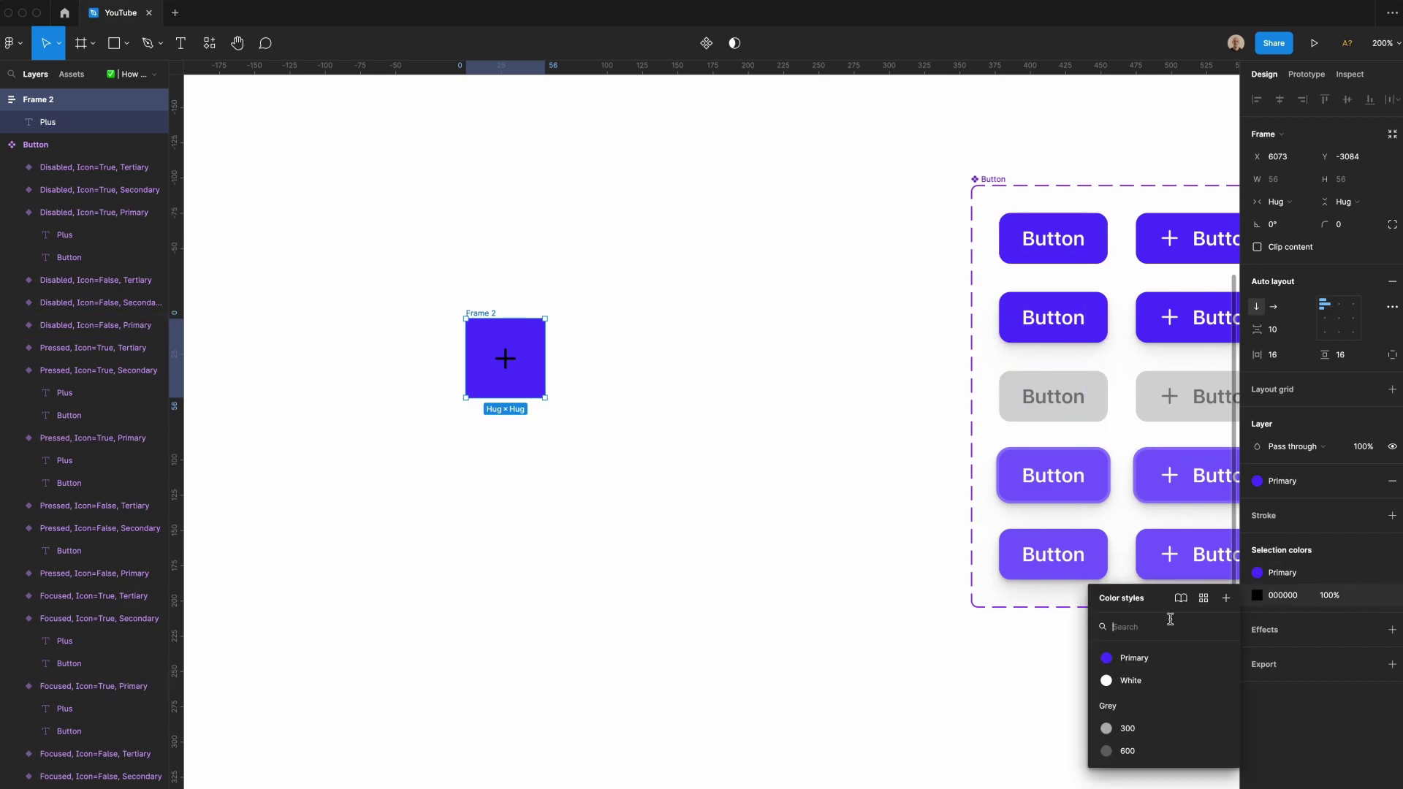
pyautogui.click(1143, 680)
pyautogui.click(366, 278)
pyautogui.moveTo(650, 307); pyautogui.dragTo(576, 229)
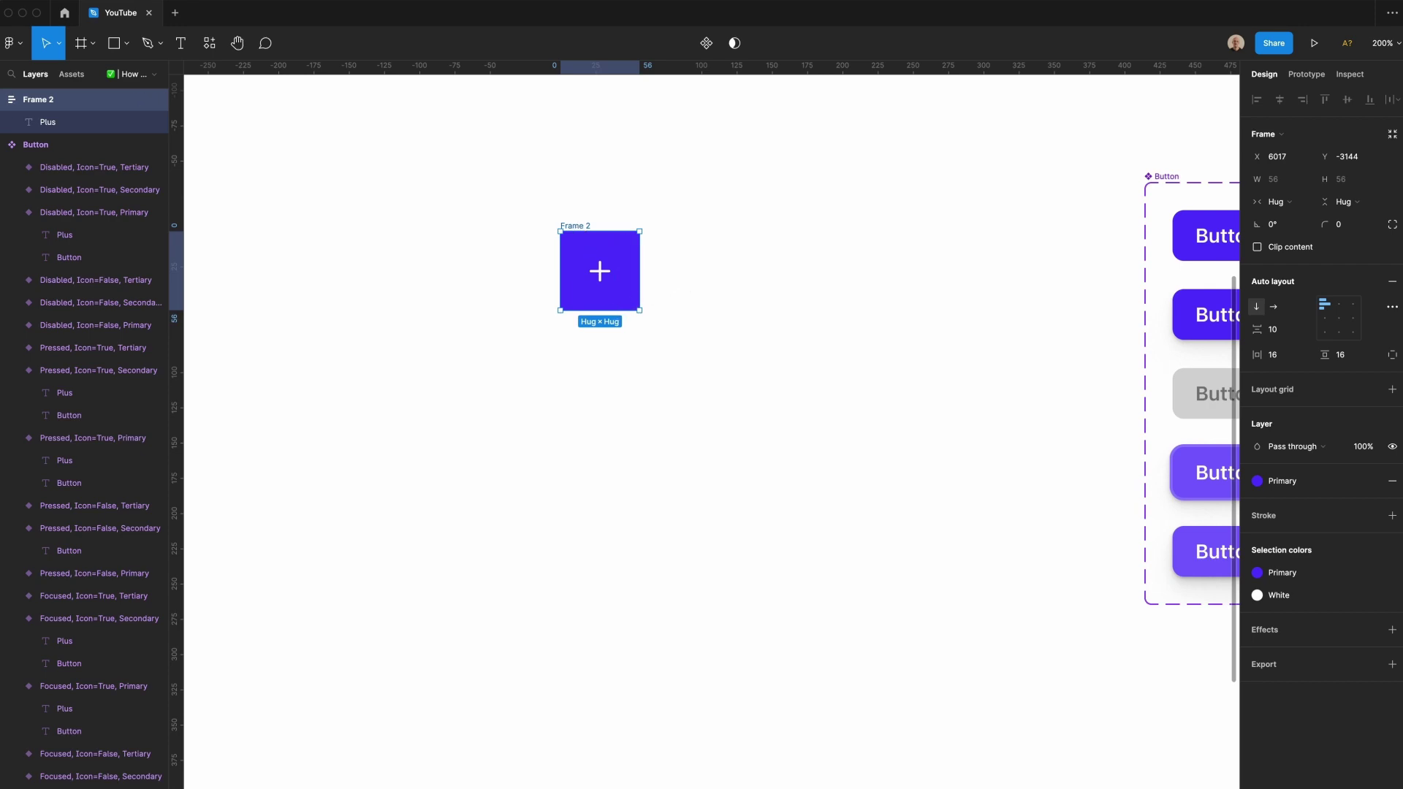
# Round the icon frame into a circle with corner radius 100 and rename it Normal.
pyautogui.click(1349, 225)
pyautogui.write('100')
pyautogui.press('Return')
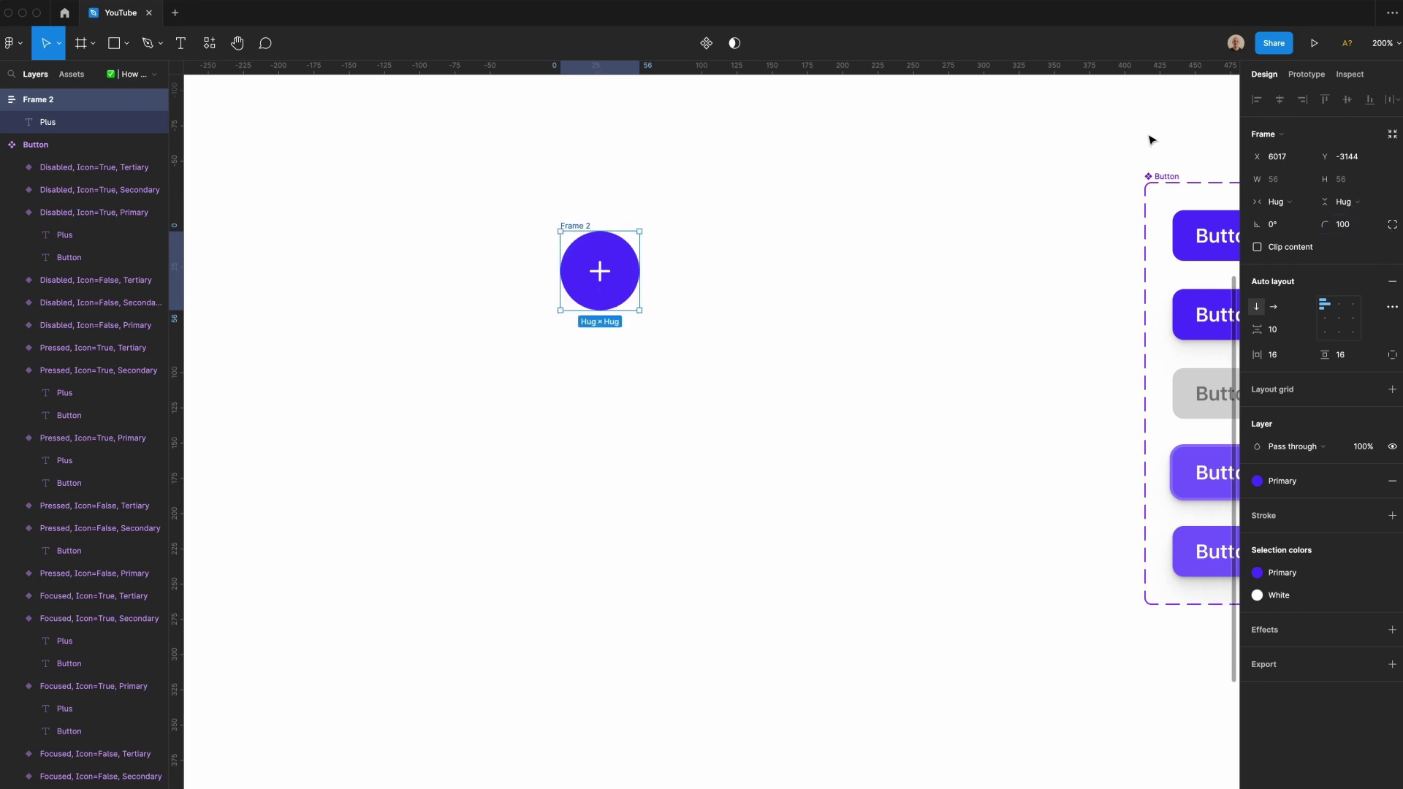
pyautogui.write('Normal')
pyautogui.press('Return')
# Duplicate the Normal button directly below itself and rename the copy Hover.
pyautogui.moveTo(611, 272); pyautogui.dragTo(614, 365)
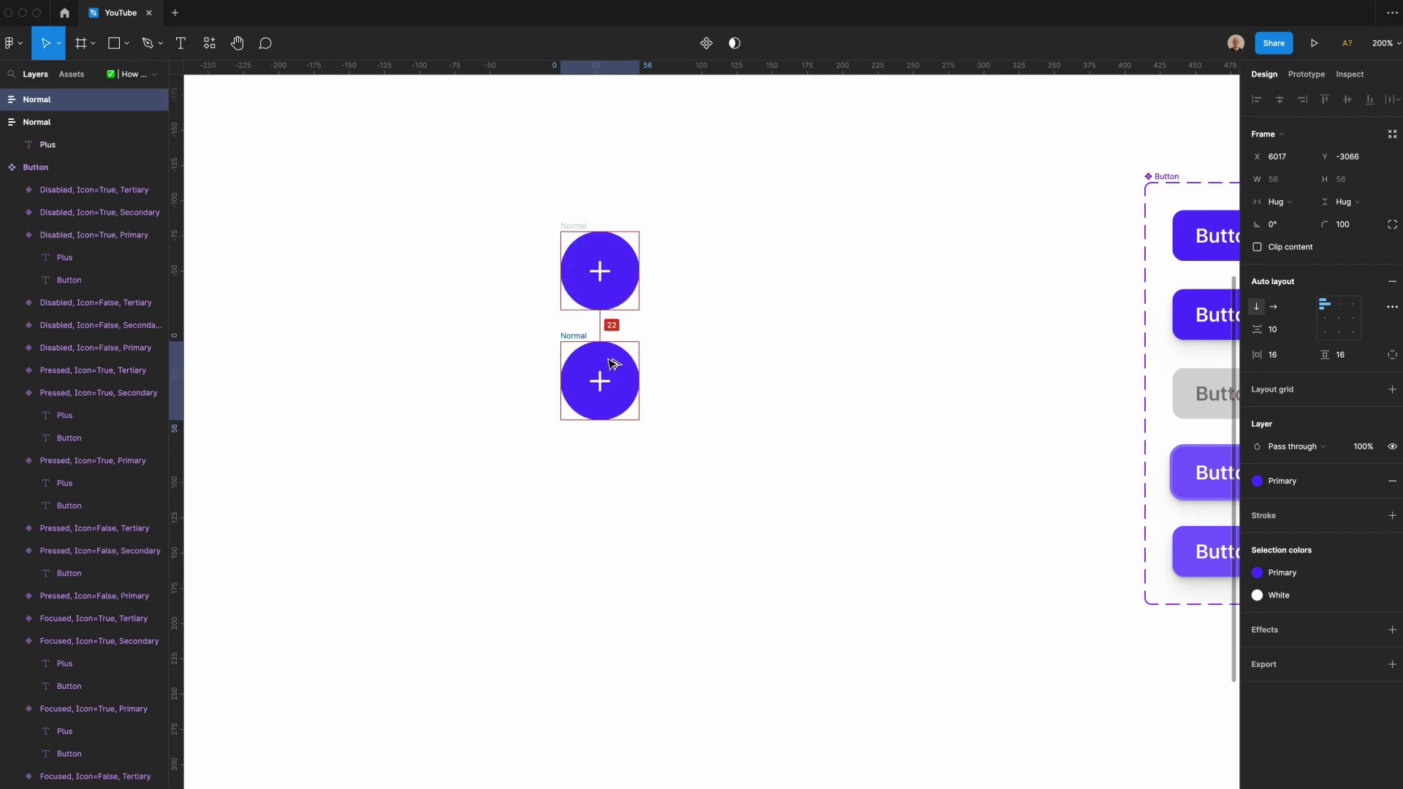
pyautogui.doubleClick(578, 339)
pyautogui.write('Hover')
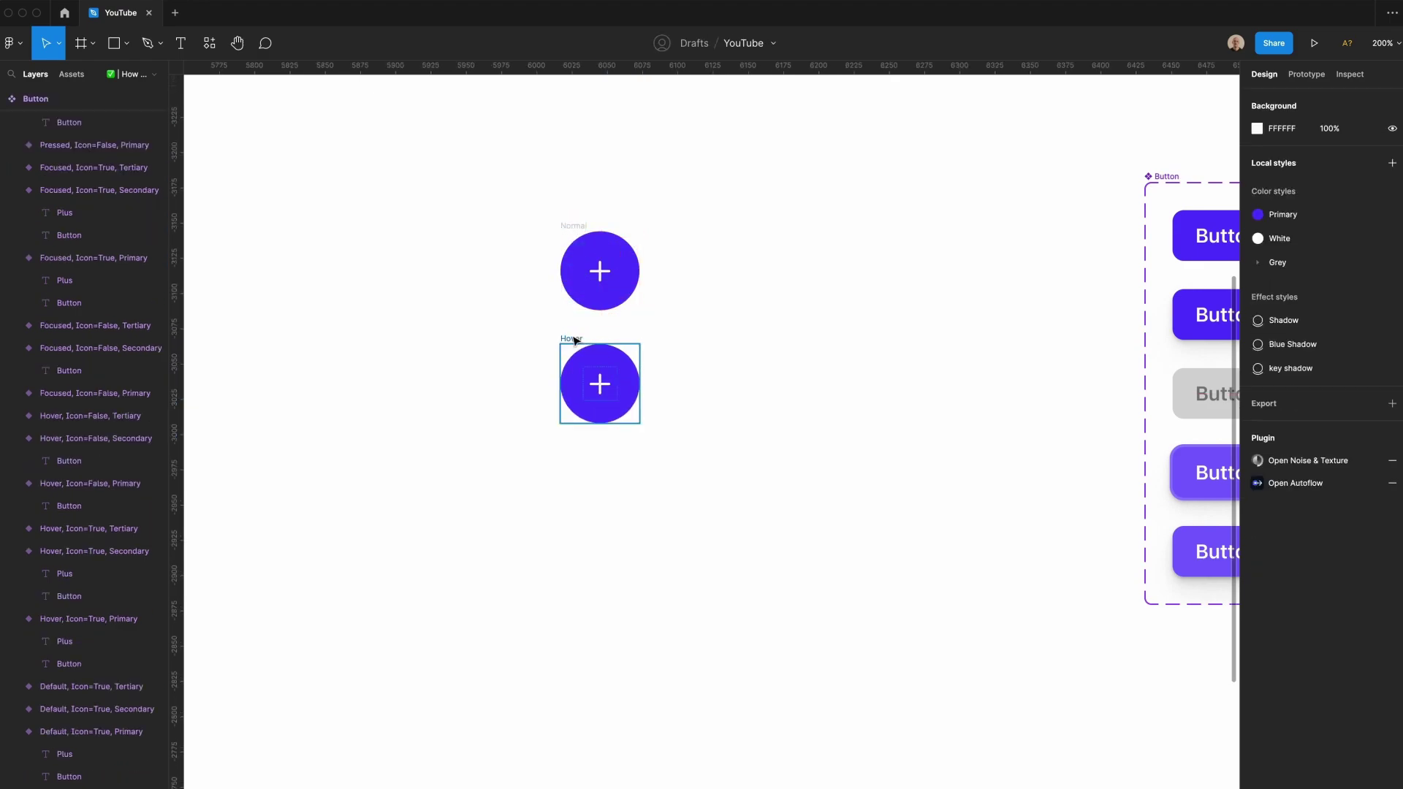
pyautogui.press('Return')
# Add a drop shadow to the Hover button with Y 1, blur 2 and 10% opacity.
pyautogui.click(1392, 630)
pyautogui.click(1257, 652)
pyautogui.press('Tab')
pyautogui.write('1')
pyautogui.press('Tab')
pyautogui.write('2')
pyautogui.press('Tab')
pyautogui.press('Tab')
pyautogui.write('4')
pyautogui.press('Return')
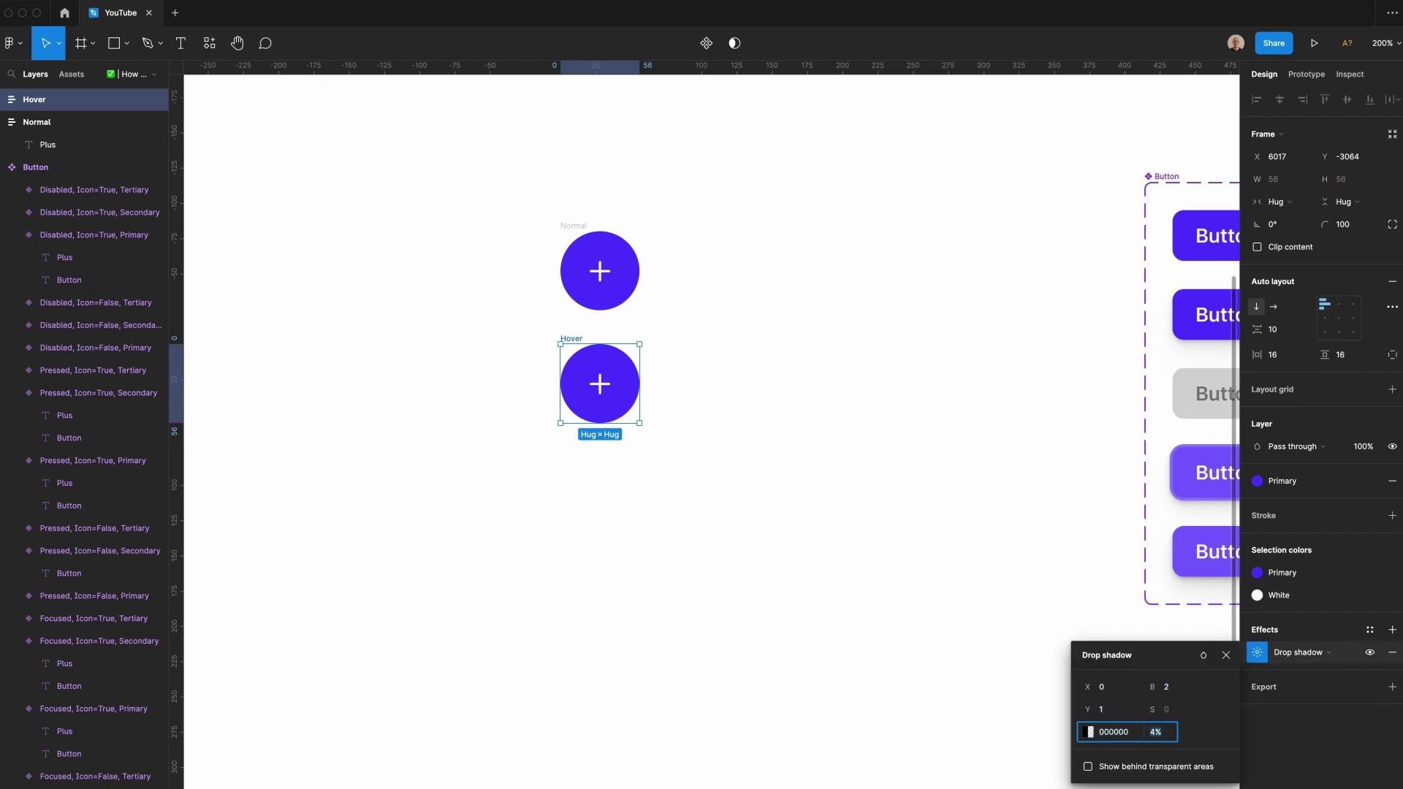
pyautogui.write('10')
pyautogui.press('Return')
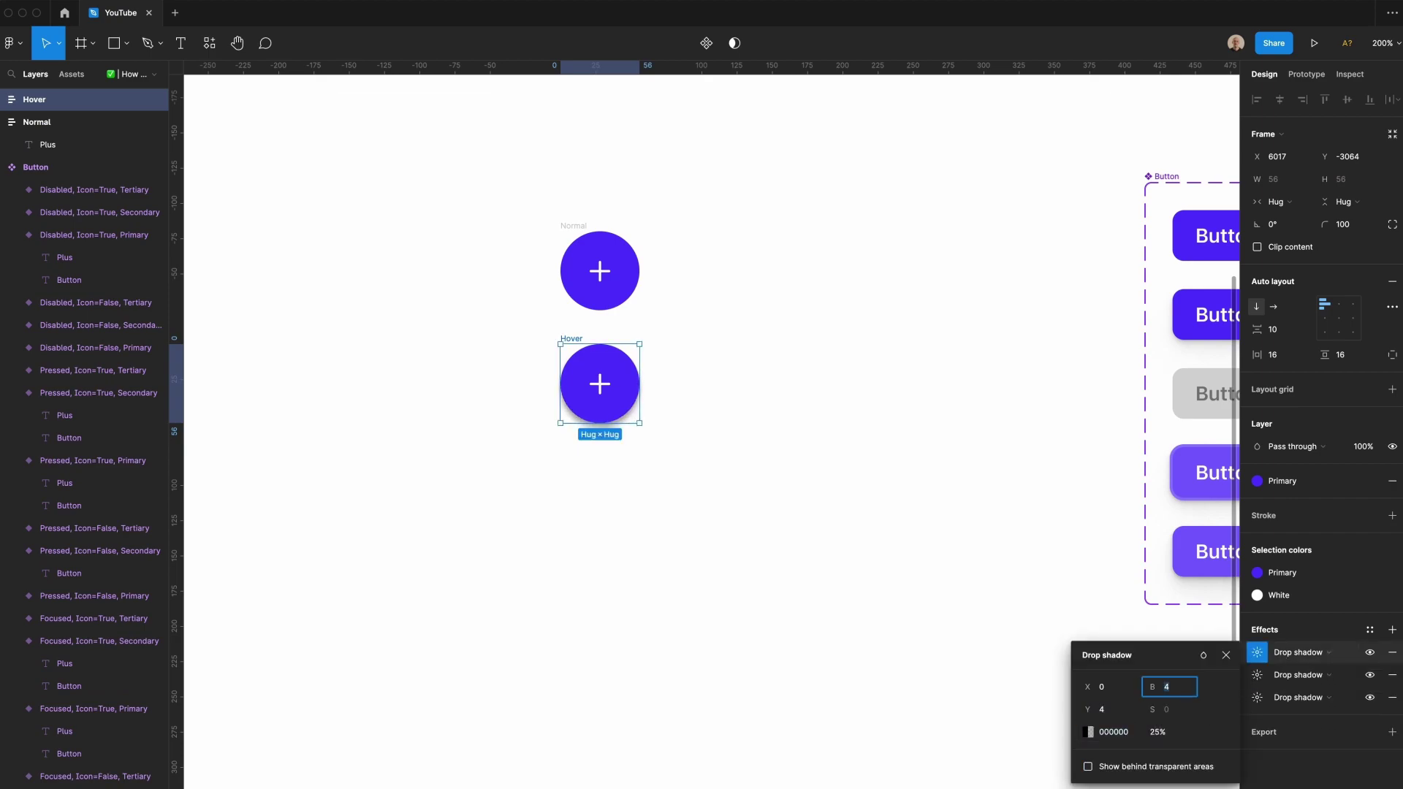
# Set the Hover button's newest drop shadow to blur 8 and 6% opacity.
pyautogui.press('BackSpace')
pyautogui.write('8')
pyautogui.press('Tab')
pyautogui.write('6')
pyautogui.press('Return')
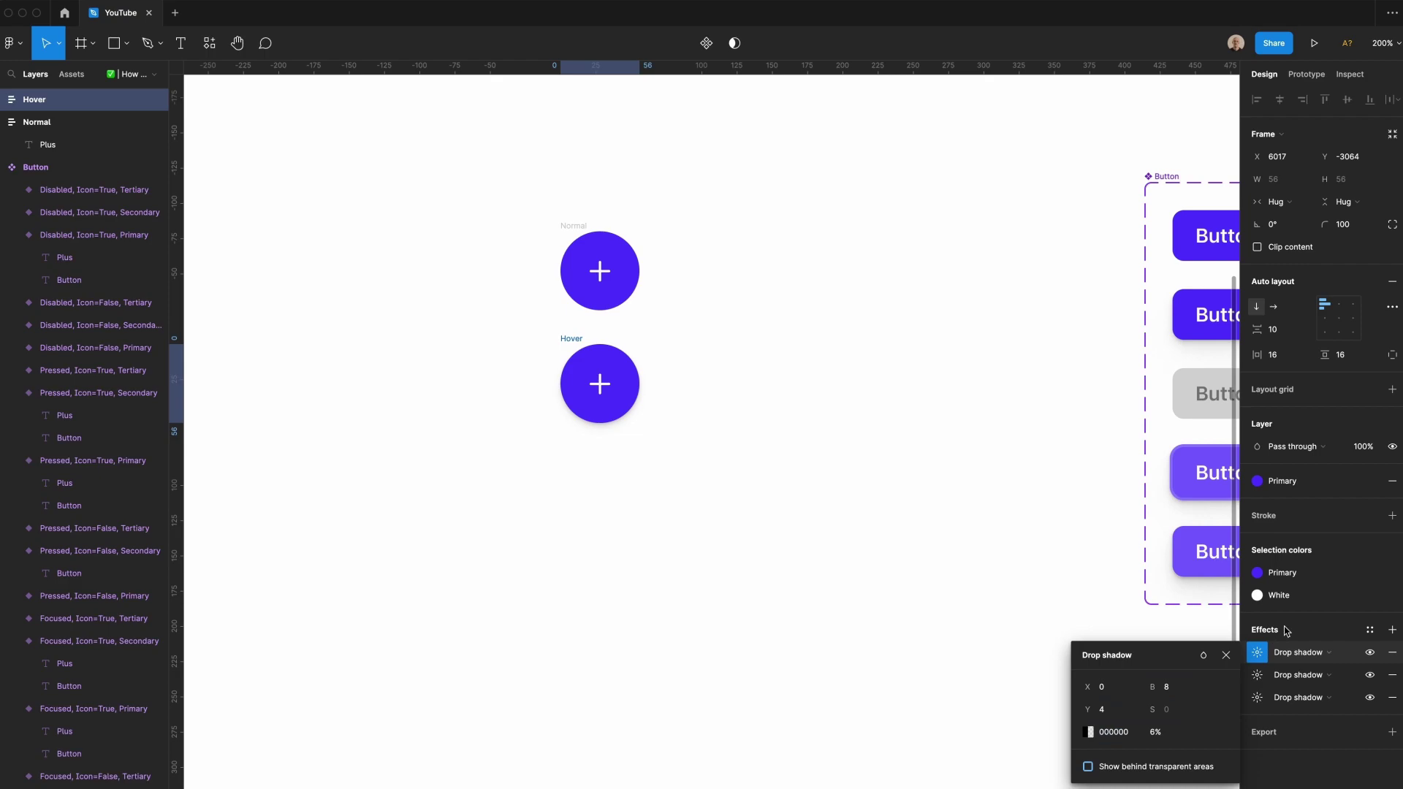
# Add a fourth drop shadow to the Hover button with Y 8, blur 16 and 4% opacity.
pyautogui.click(1392, 630)
pyautogui.click(1257, 652)
pyautogui.press('Tab')
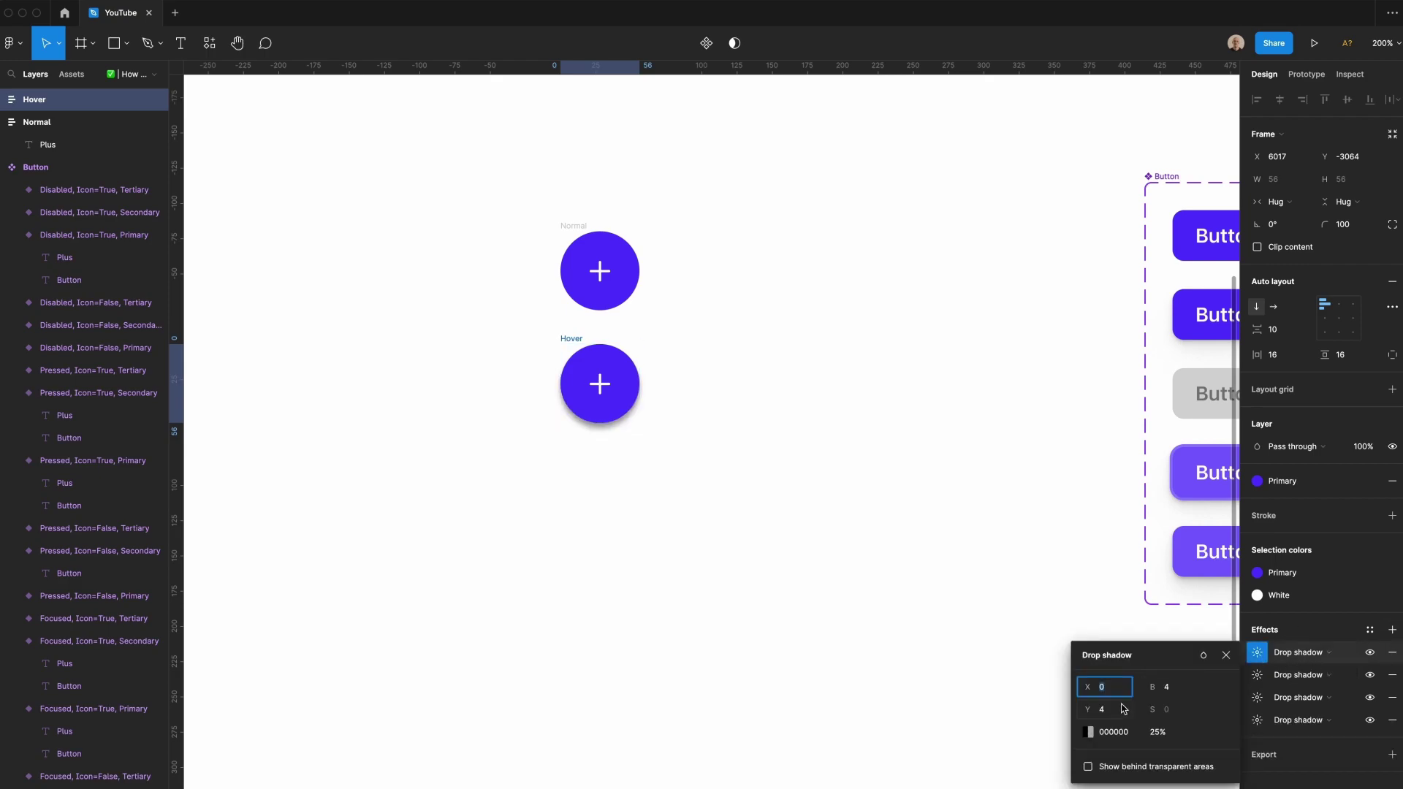
pyautogui.write('8')
pyautogui.press('Tab')
pyautogui.write('16')
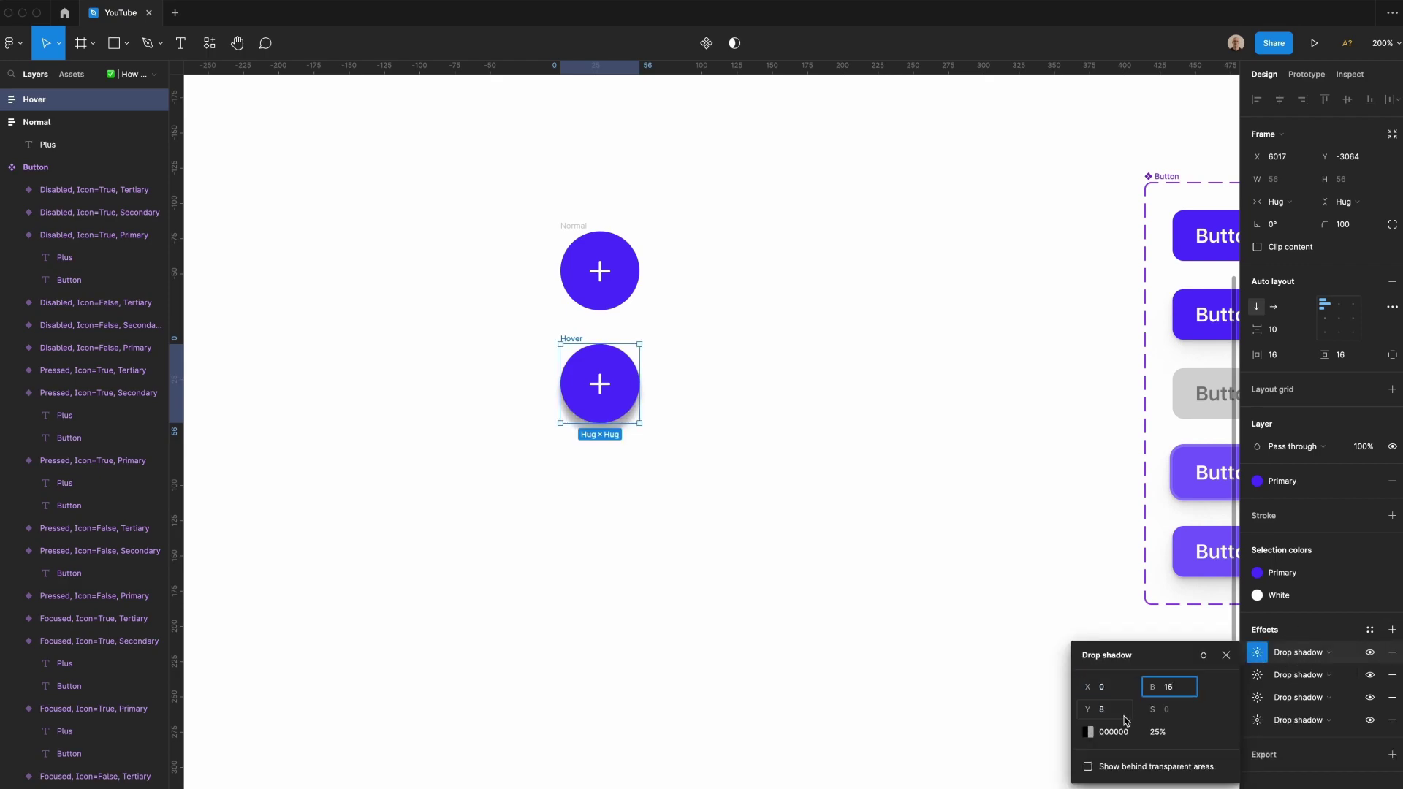
pyautogui.click(1158, 732)
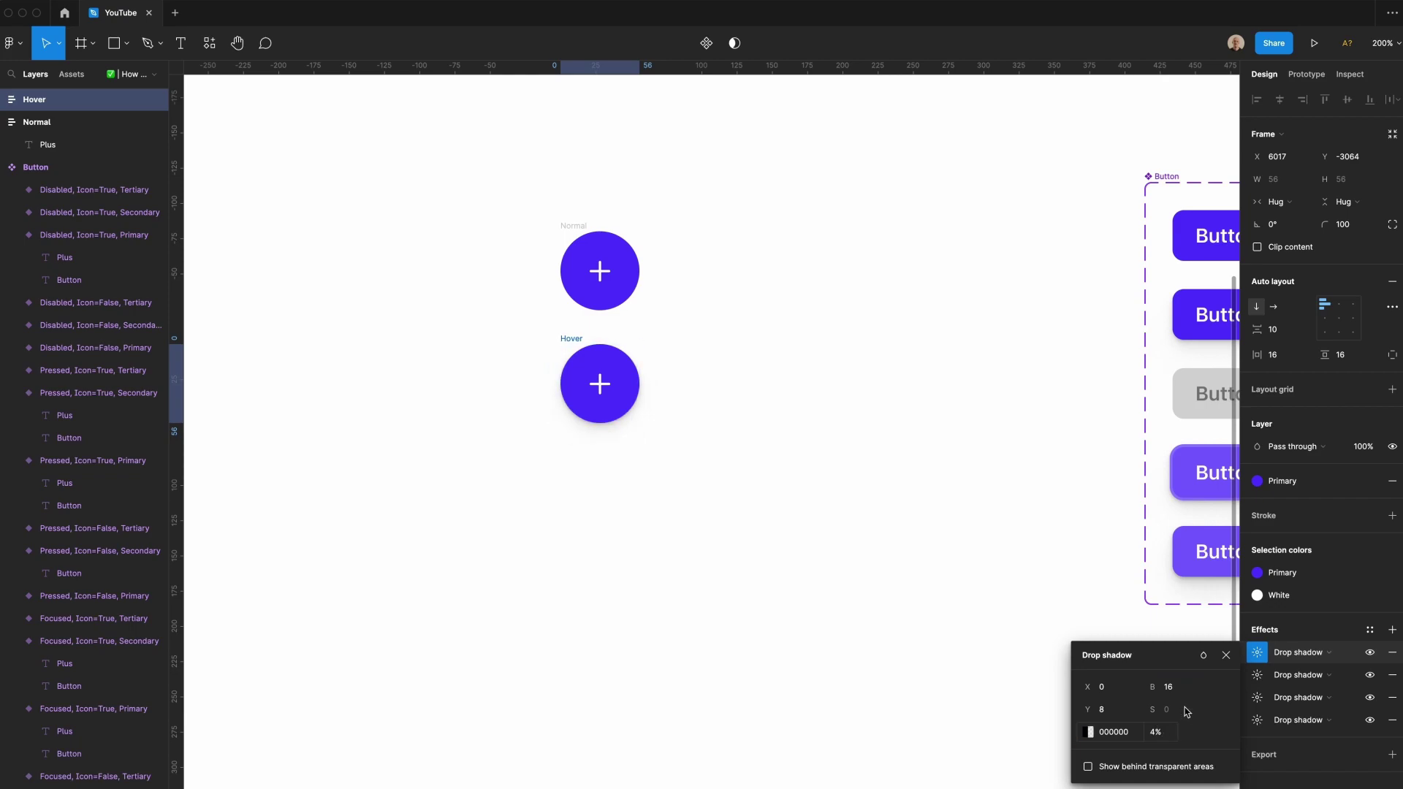
# Check the Hover button's existing shadow settings and add a fifth drop shadow with Y 16, blur 32 and 2% opacity.
pyautogui.click(1257, 719)
pyautogui.click(1257, 698)
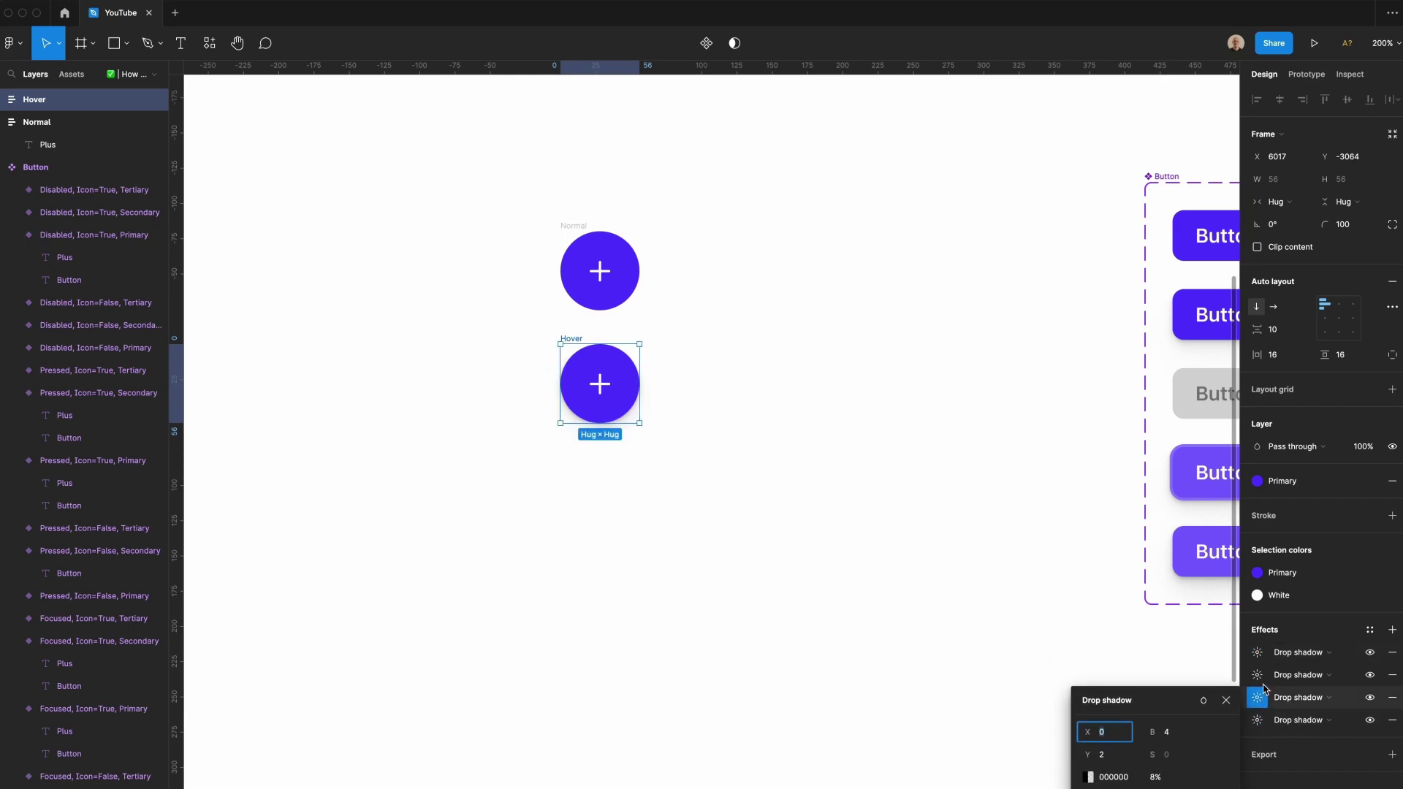
pyautogui.click(1257, 652)
pyautogui.click(1392, 629)
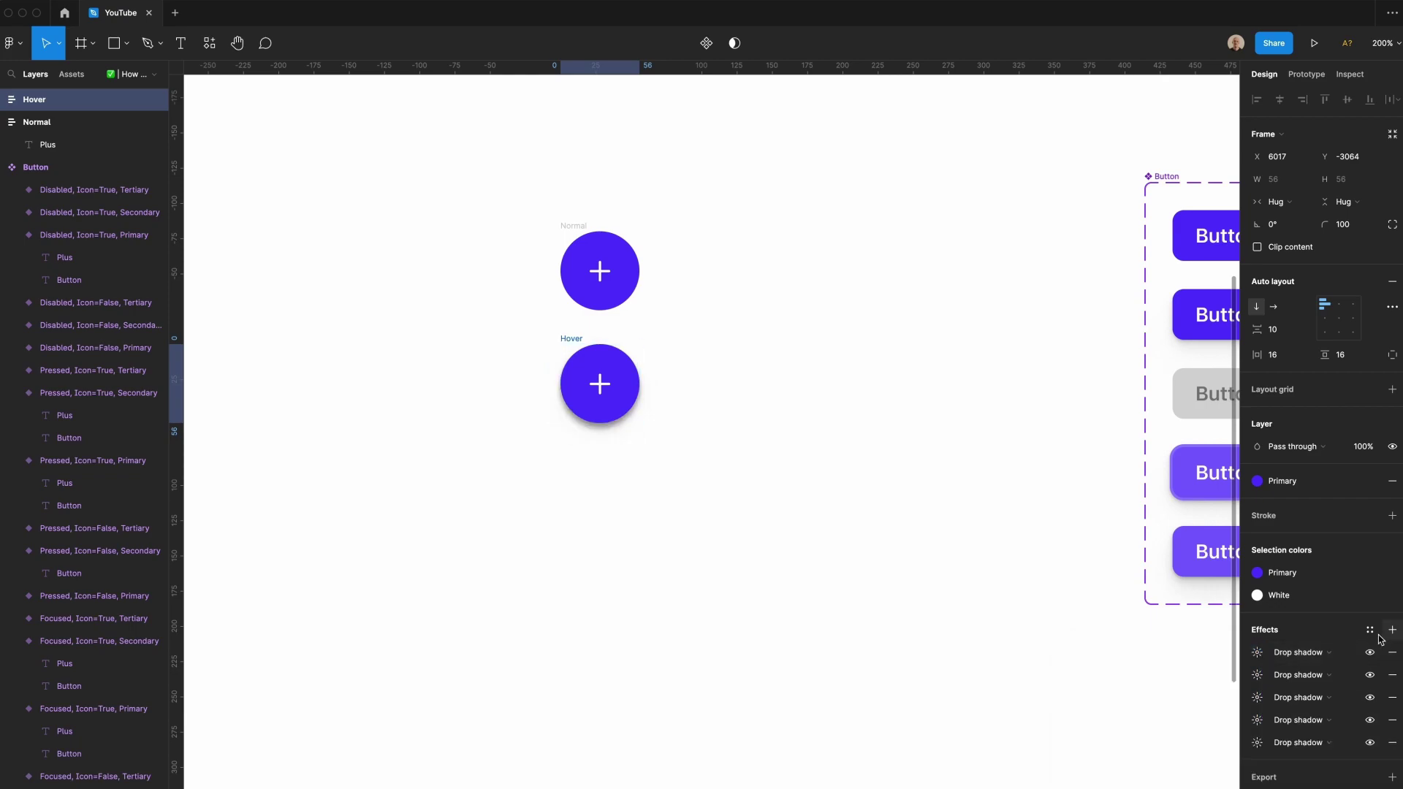
pyautogui.click(1257, 652)
pyautogui.press('Tab')
pyautogui.write('16')
pyautogui.press('Tab')
pyautogui.write('32')
pyautogui.press('Tab')
pyautogui.press('Tab')
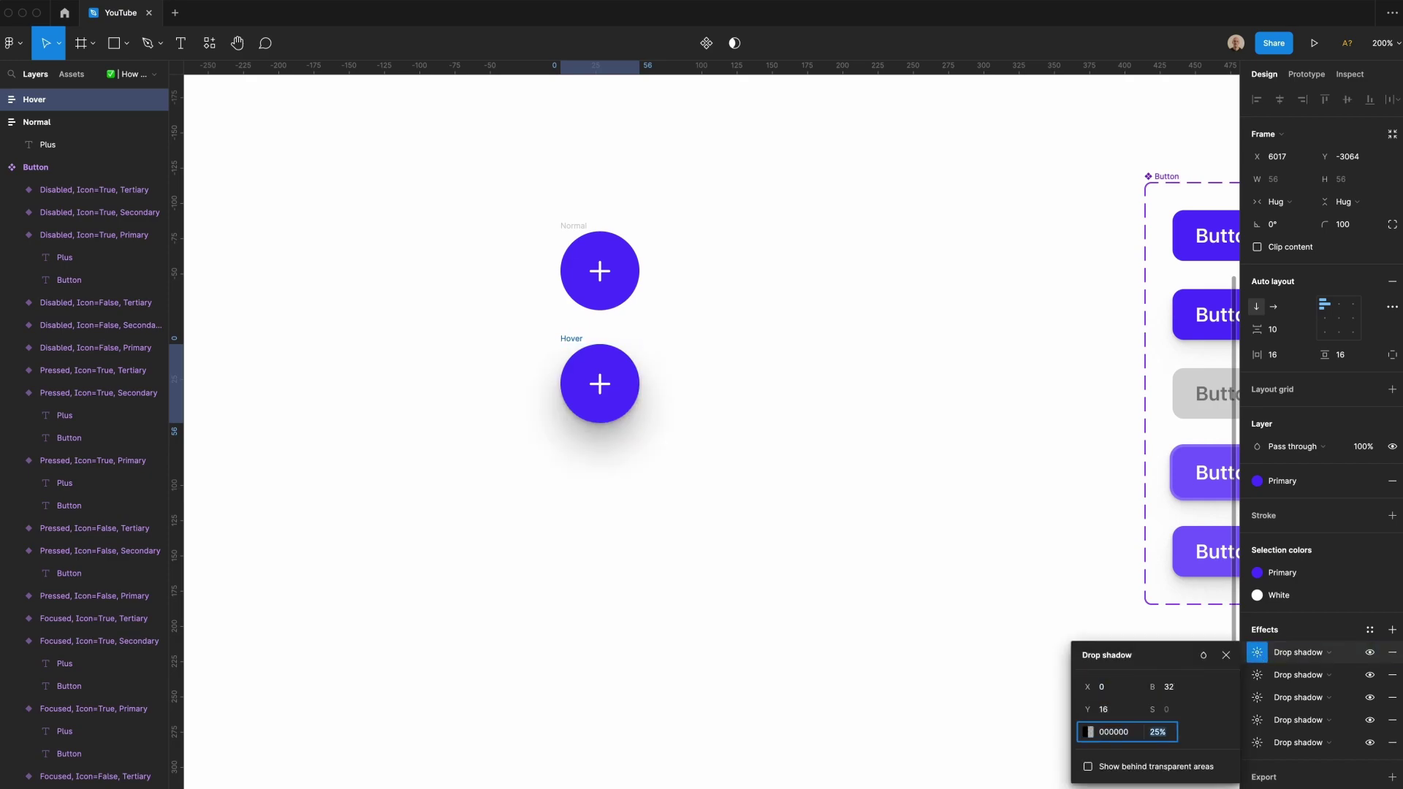
pyautogui.write('2')
pyautogui.press('Return')
pyautogui.click(946, 392)
# Duplicate the Normal button below Hover and fill the copy with D6D6D6 sampled from the disabled Button variant.
pyautogui.moveTo(587, 242); pyautogui.dragTo(587, 468)
pyautogui.press('i')
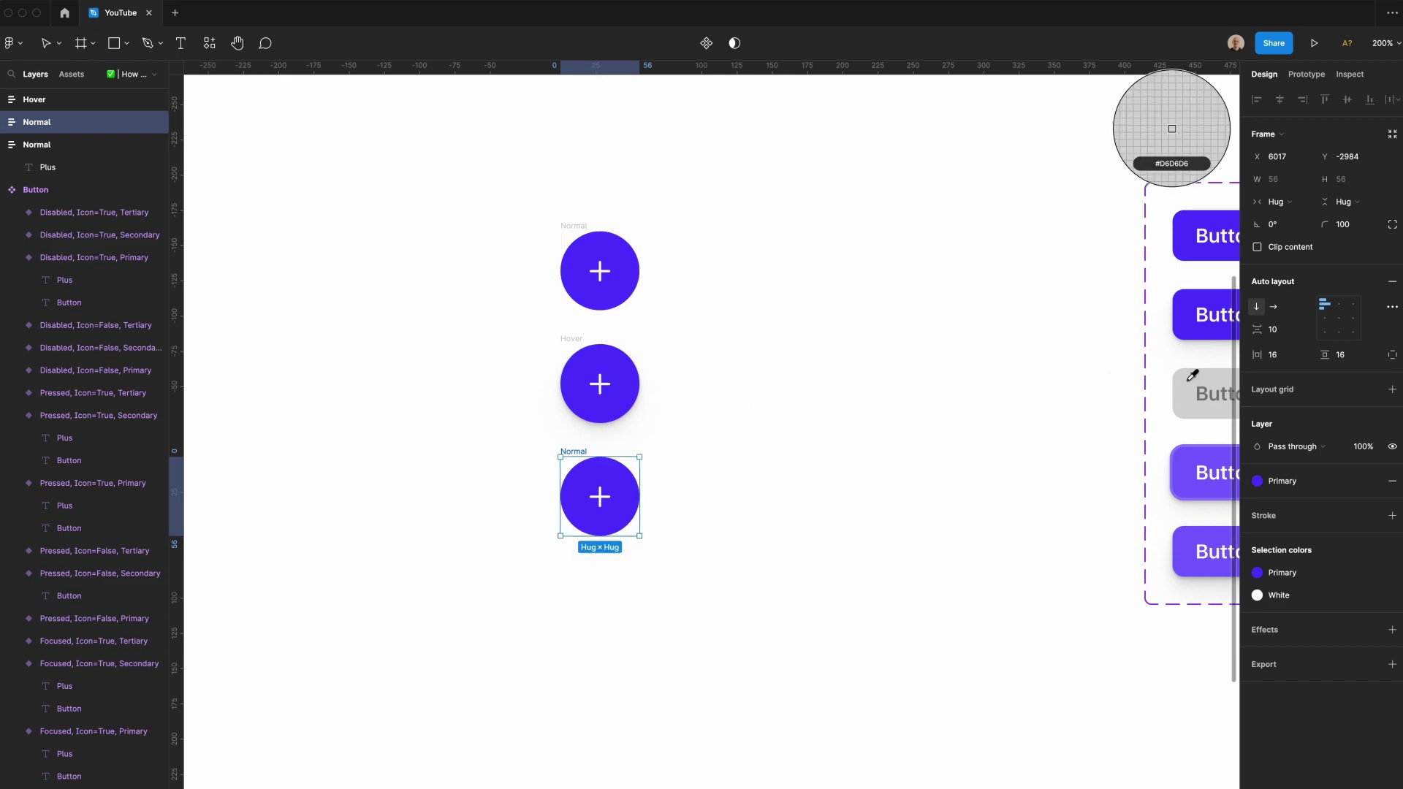
pyautogui.click(1193, 376)
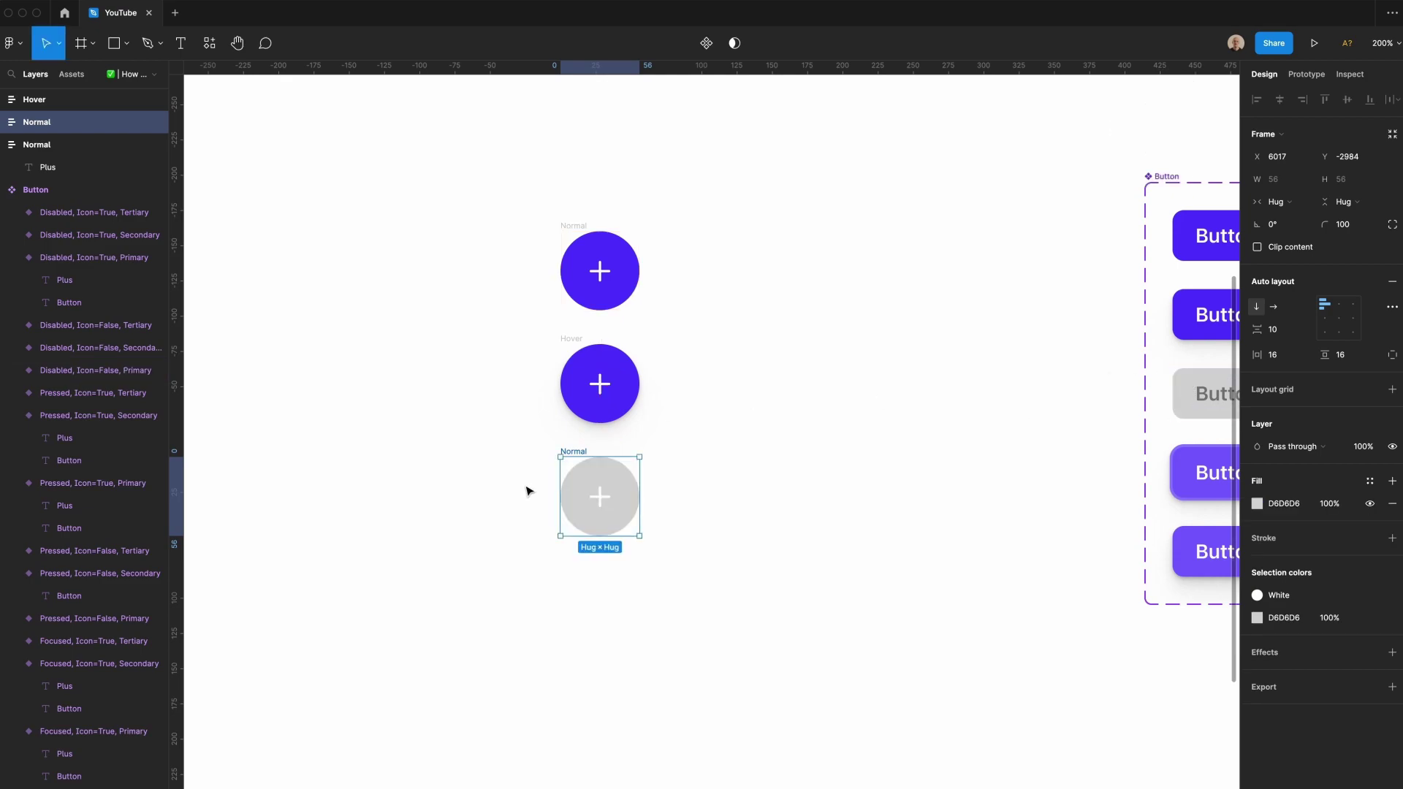
# Color the grey copy's plus icon 797979, sampled from the disabled Button's label, and rename the copy Disabled.
pyautogui.doubleClick(617, 510)
pyautogui.press('i')
pyautogui.click(1213, 395)
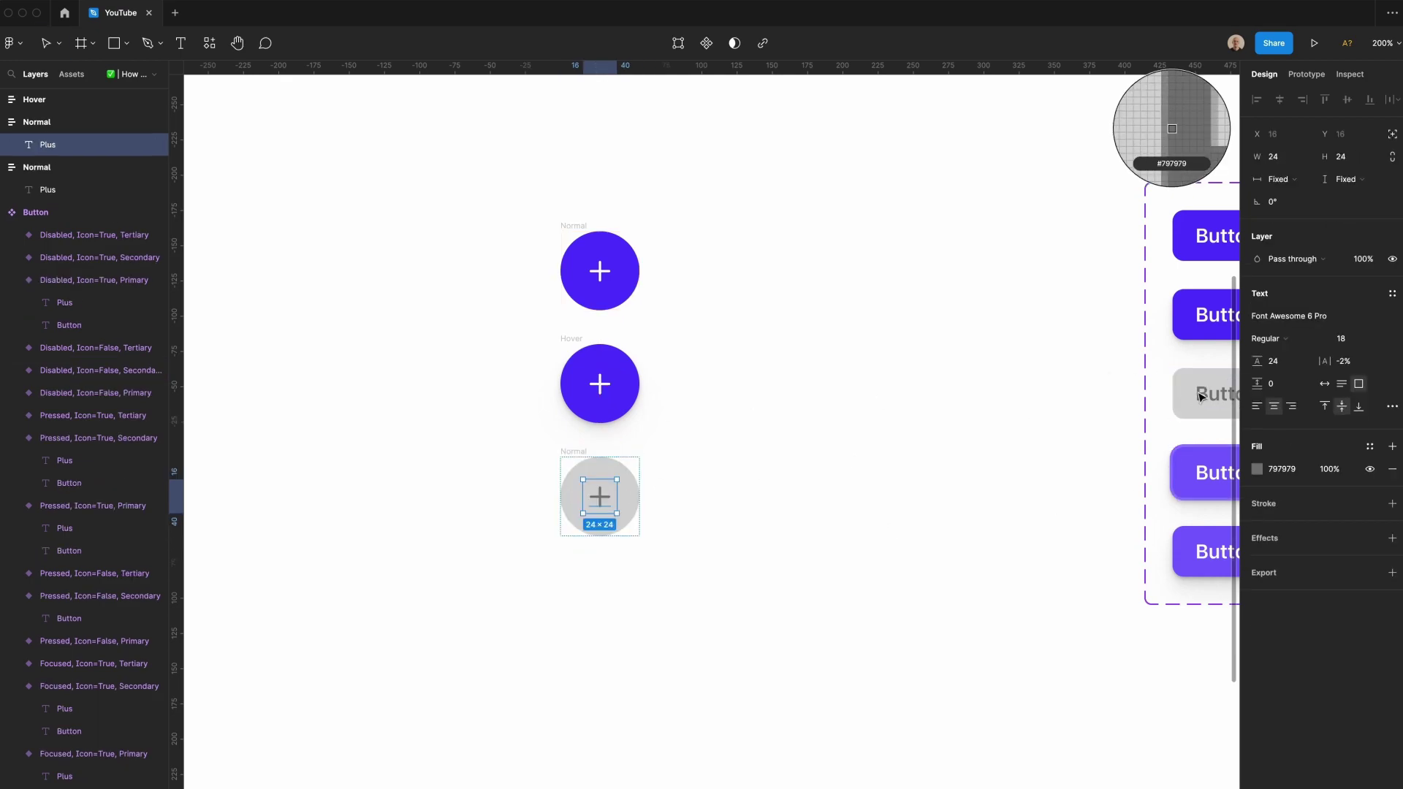
pyautogui.click(745, 527)
pyautogui.doubleClick(574, 451)
pyautogui.write('Disabled')
# Create a copy of the Hover button below Disabled, named Focused and filled with 7B63FF.
pyautogui.moveTo(610, 375); pyautogui.dragTo(613, 602)
pyautogui.doubleClick(574, 565)
pyautogui.write('Focused')
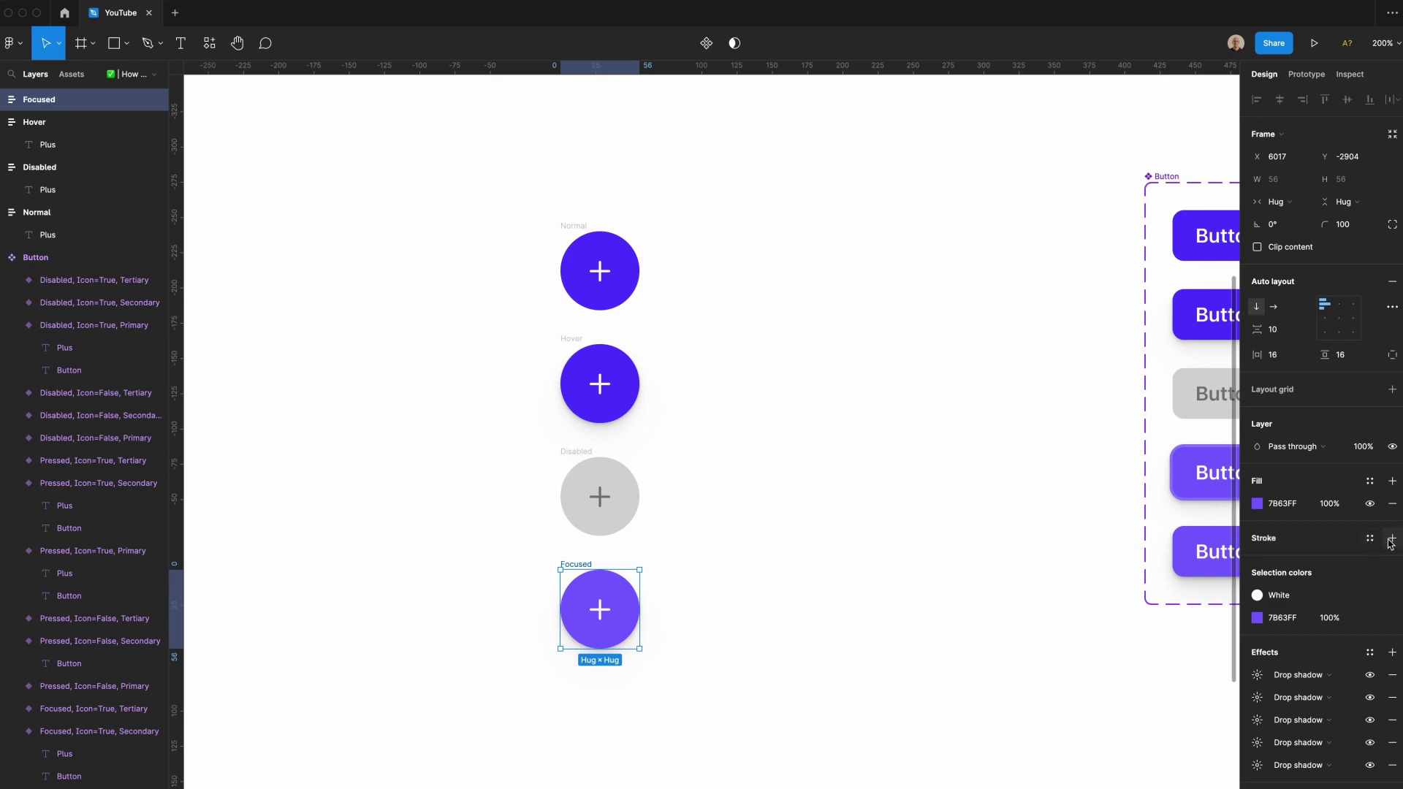
# Add an outside stroke of width 2 to the Focused button, colored by sampling the focused Button variant's border.
pyautogui.click(1392, 537)
pyautogui.click(1291, 584)
pyautogui.click(1284, 600)
pyautogui.click(1337, 583)
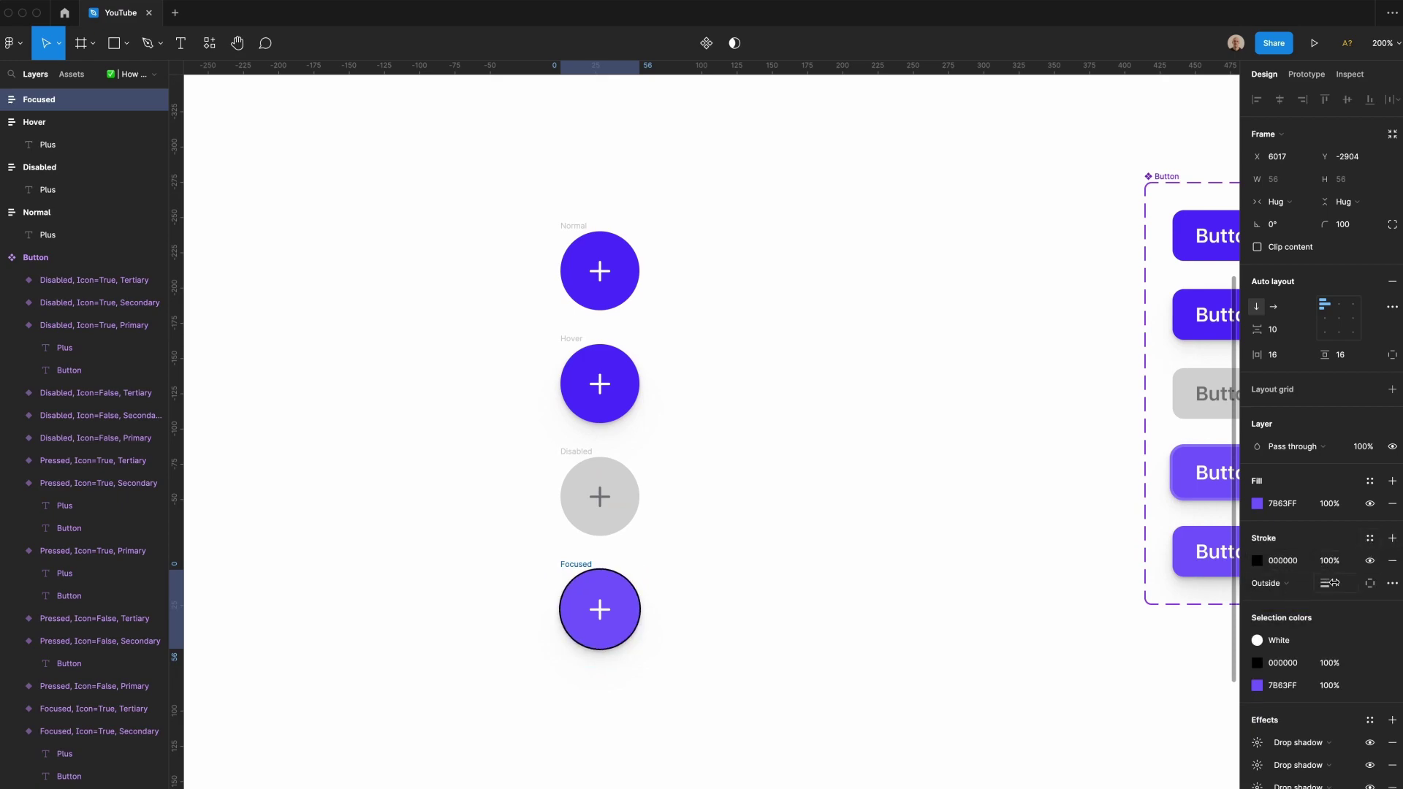
pyautogui.write('2')
pyautogui.press('Return')
pyautogui.click(1257, 560)
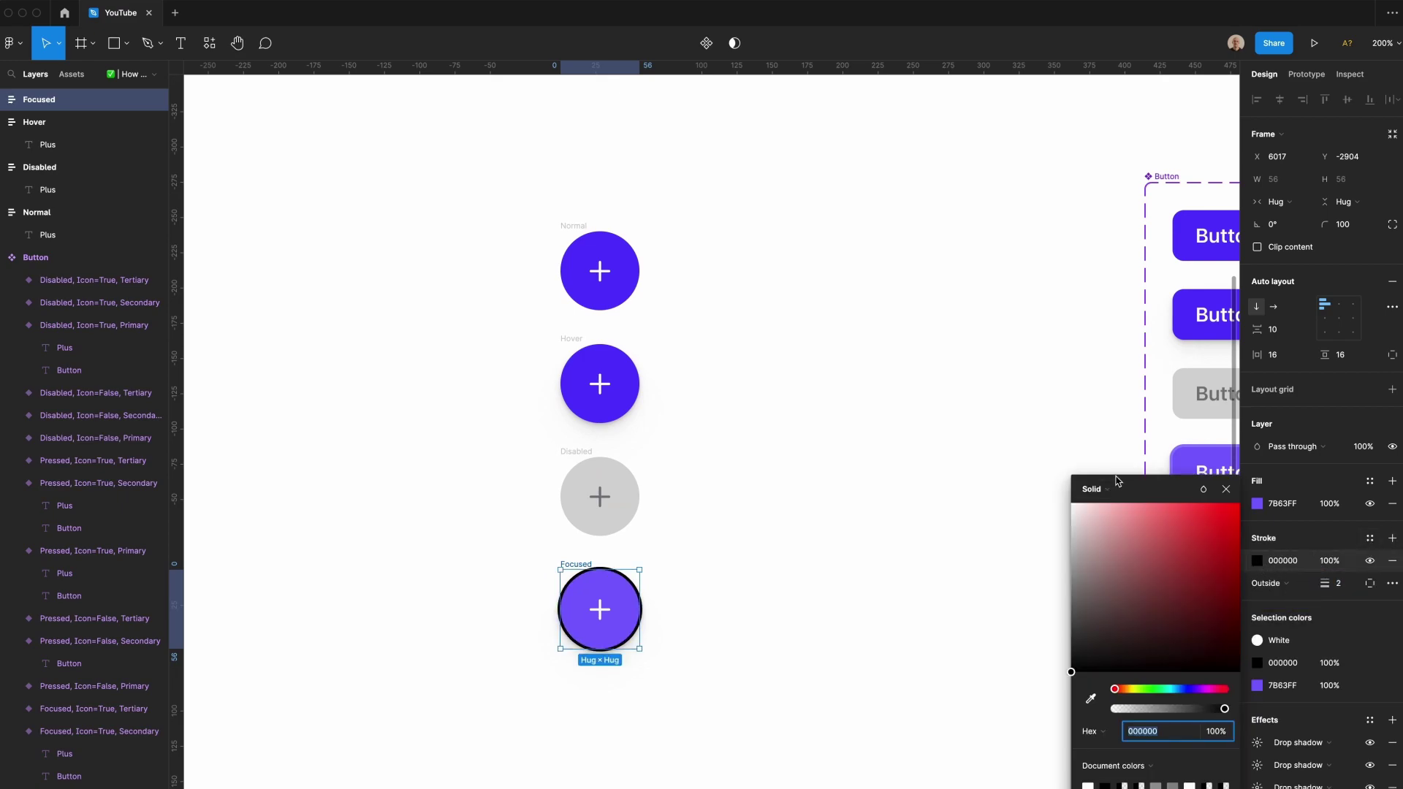
pyautogui.press('i')
pyautogui.click(1168, 456)
pyautogui.press('Escape')
# Duplicate the Hover button below Focused and fill the copy with 7B63FF sampled from the pressed Button variant.
pyautogui.click(617, 380)
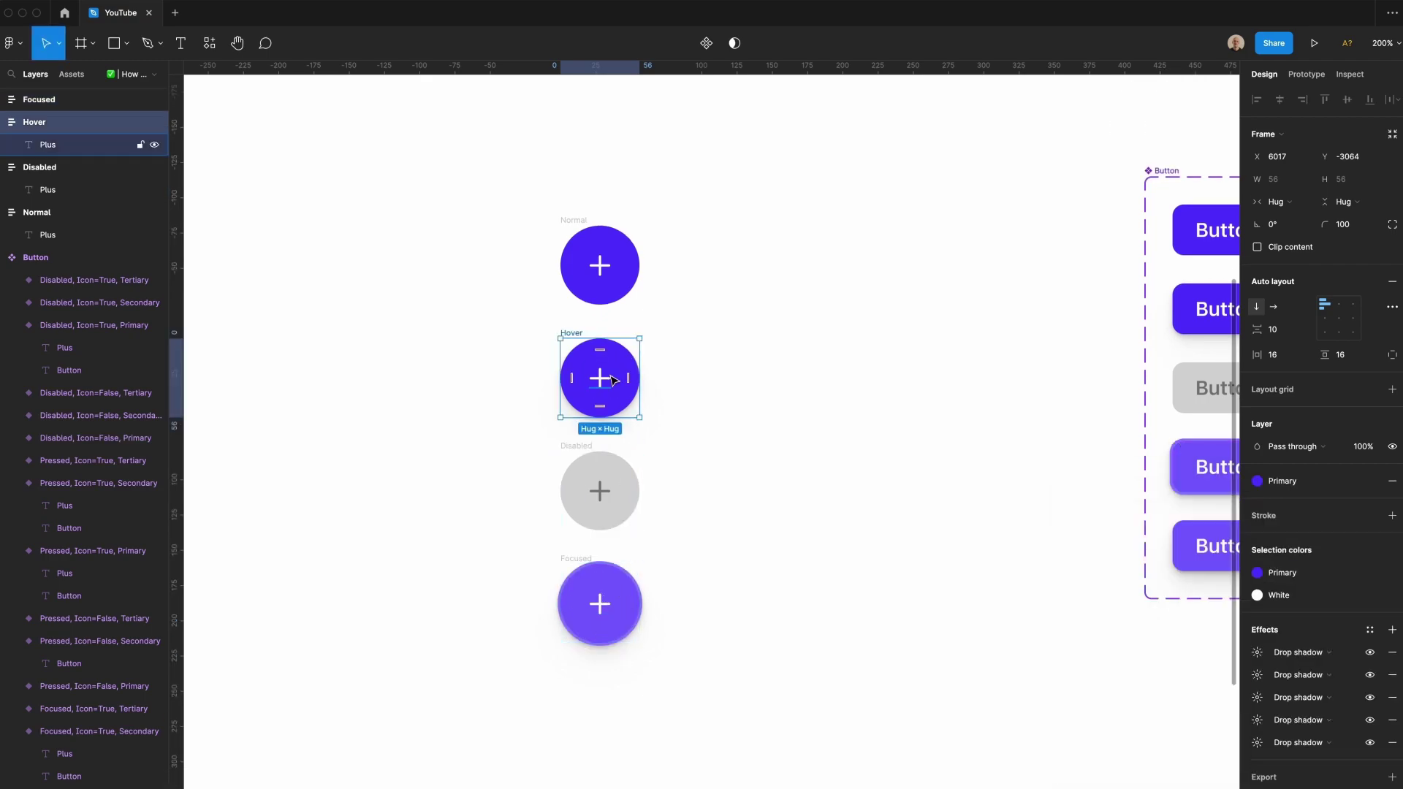
pyautogui.moveTo(618, 379); pyautogui.dragTo(629, 714)
pyautogui.press('i')
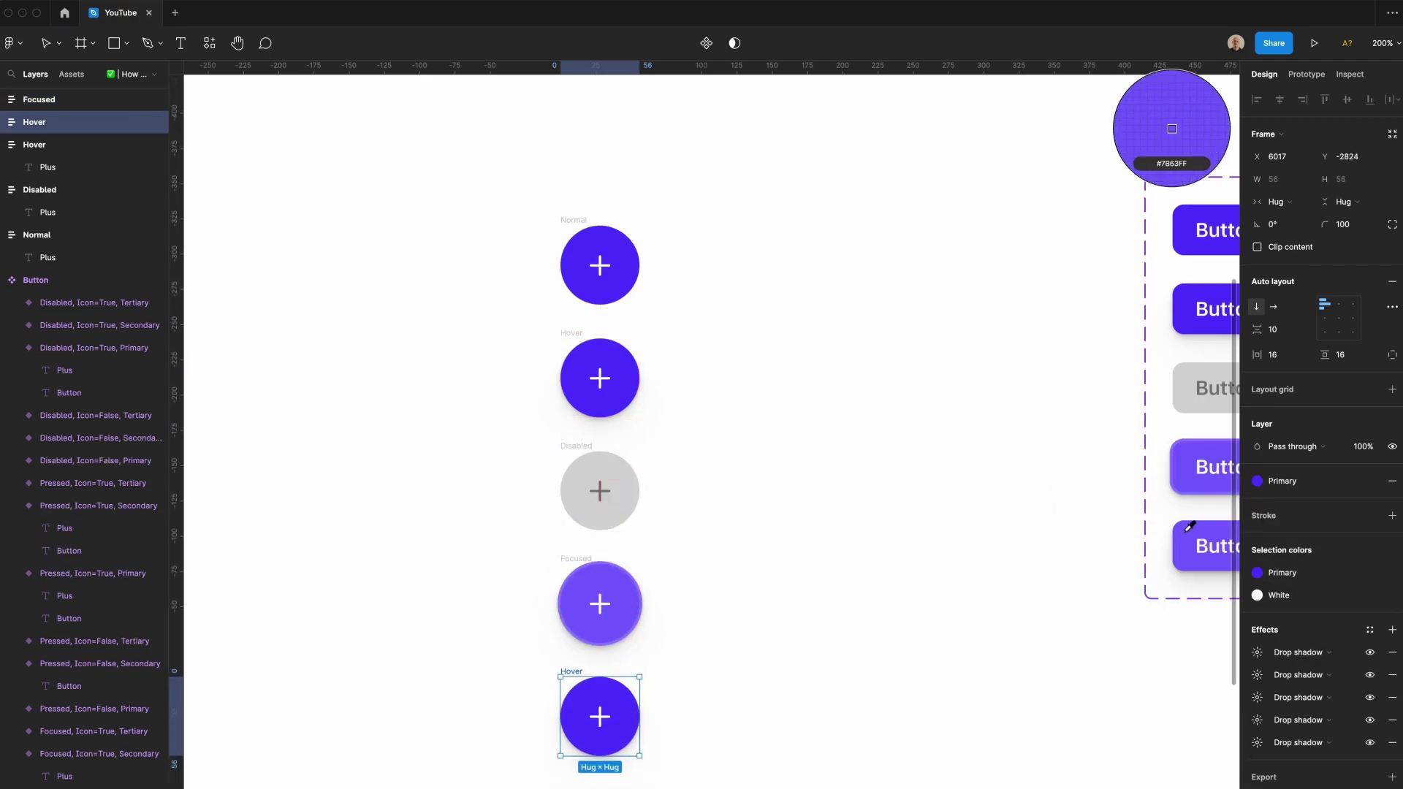
pyautogui.click(1188, 526)
# Open the first two drop shadows of the lowest Hover copy and rename the copy Pressed.
pyautogui.click(1256, 674)
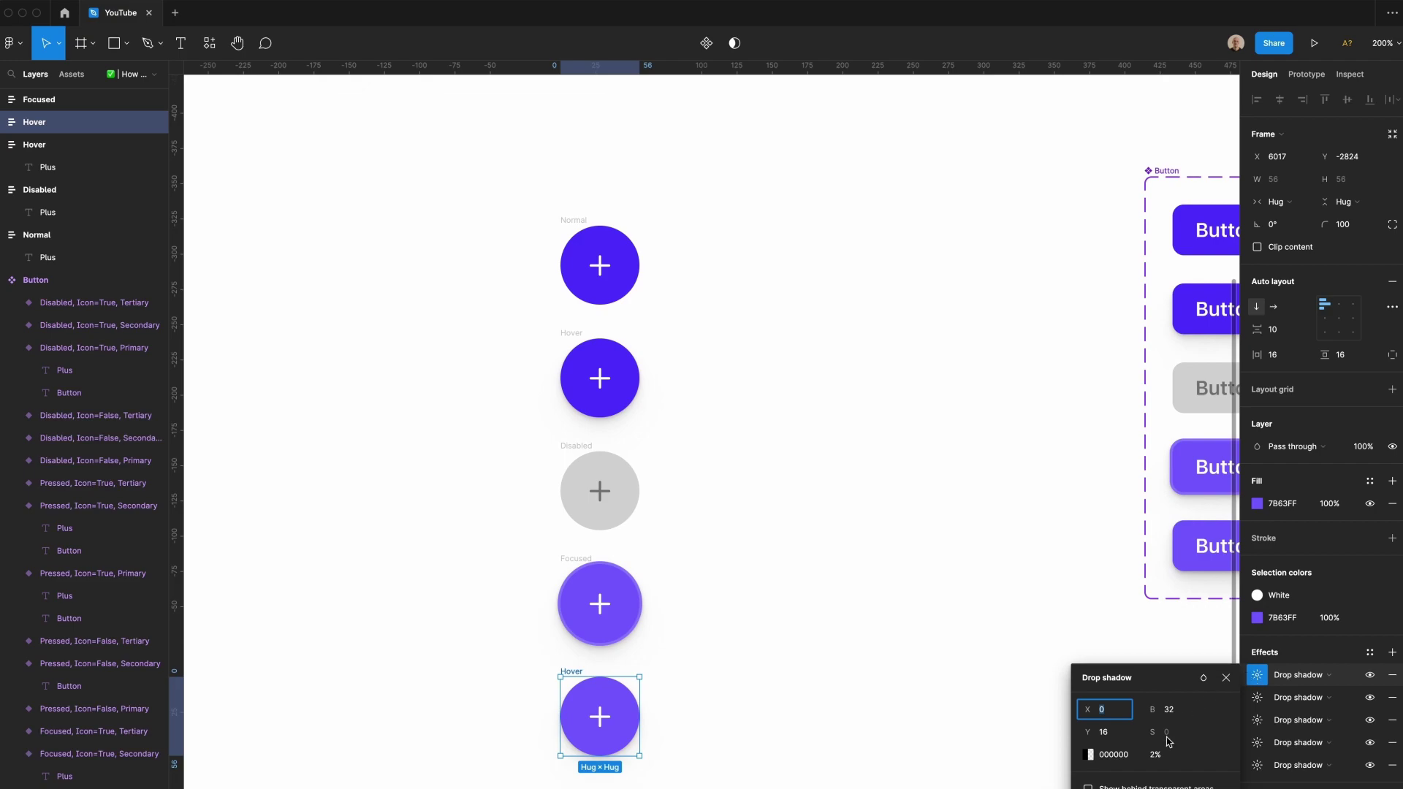
pyautogui.click(1162, 756)
pyautogui.click(1257, 697)
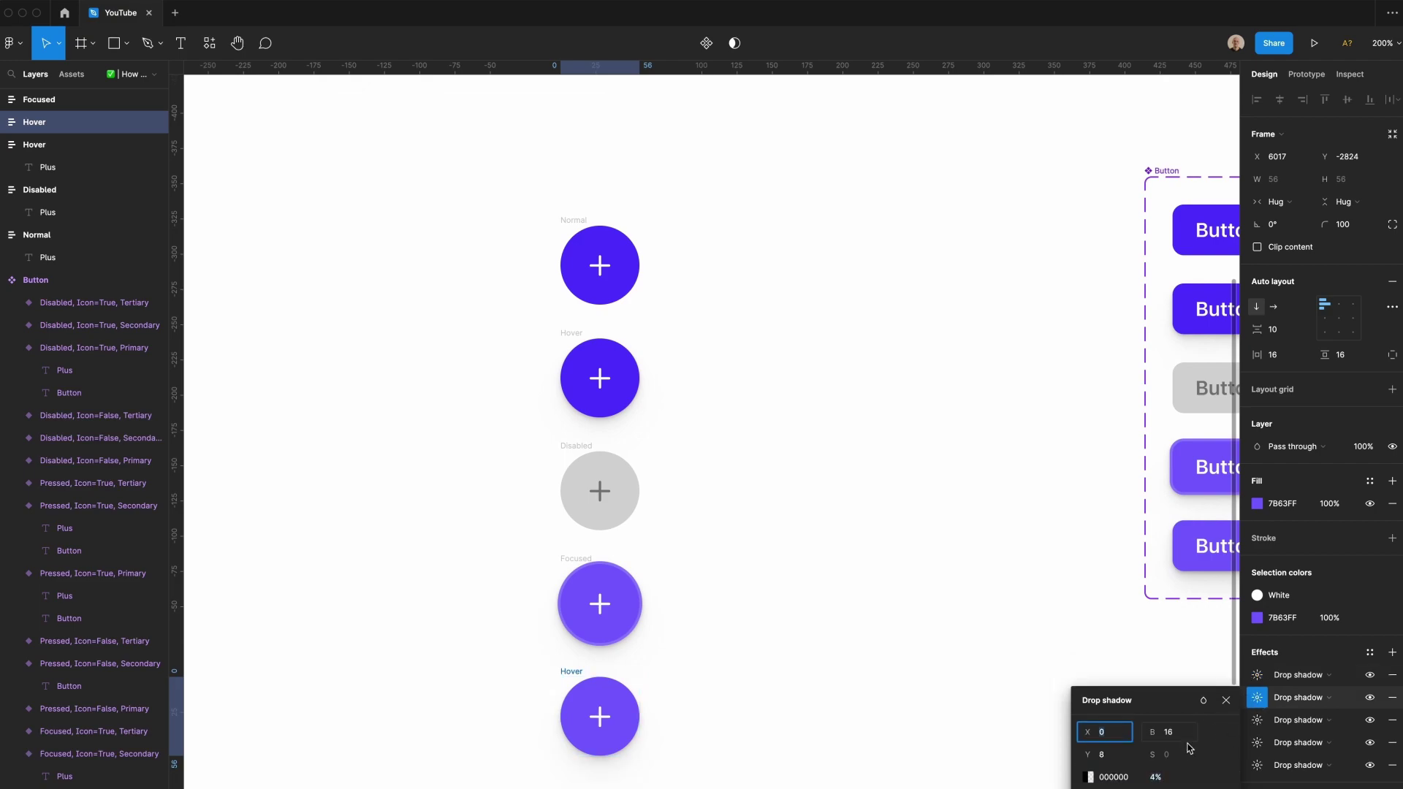
pyautogui.doubleClick(571, 671)
pyautogui.write('Pressed')
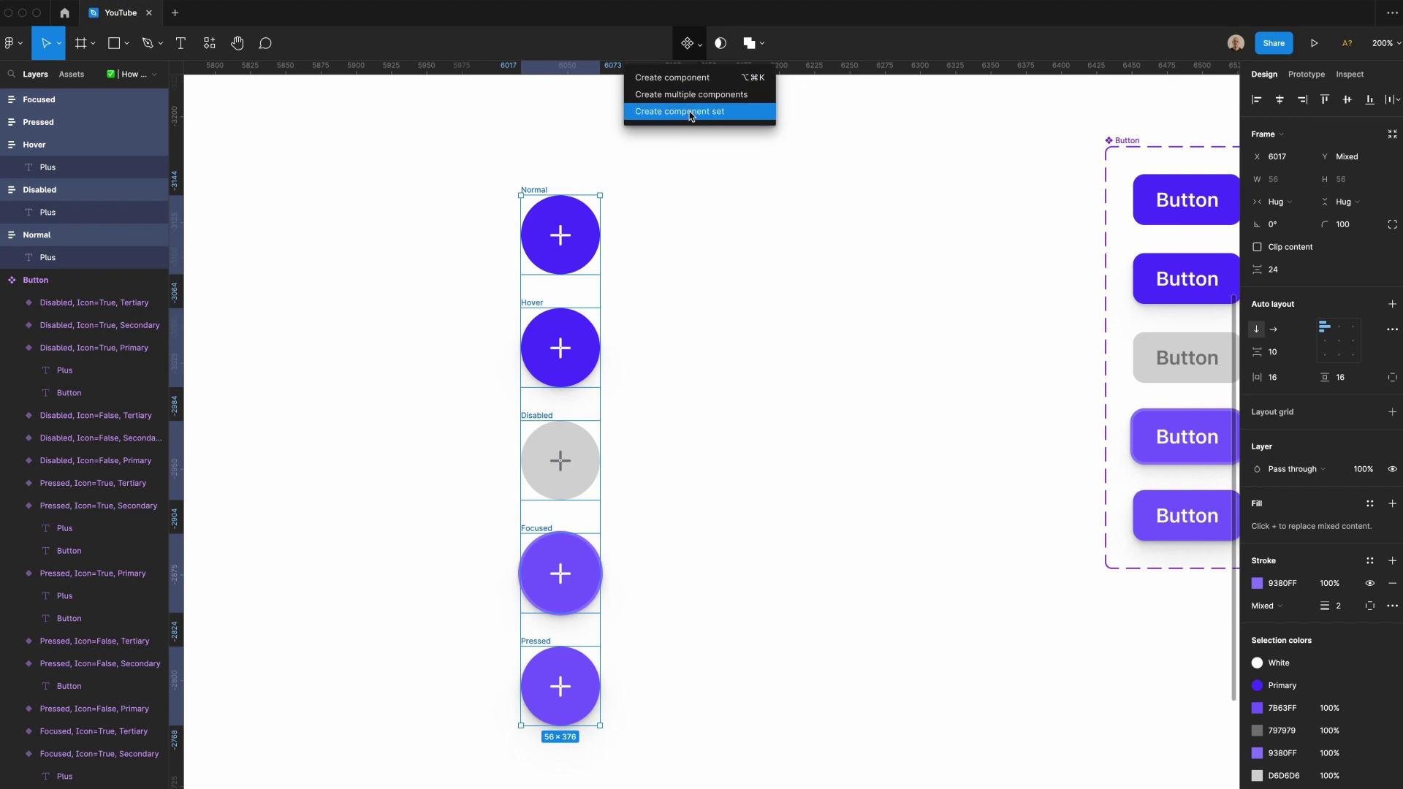
# Combine the five buttons into a component set named Floating Action Button and rename its variant property State.
pyautogui.click(690, 112)
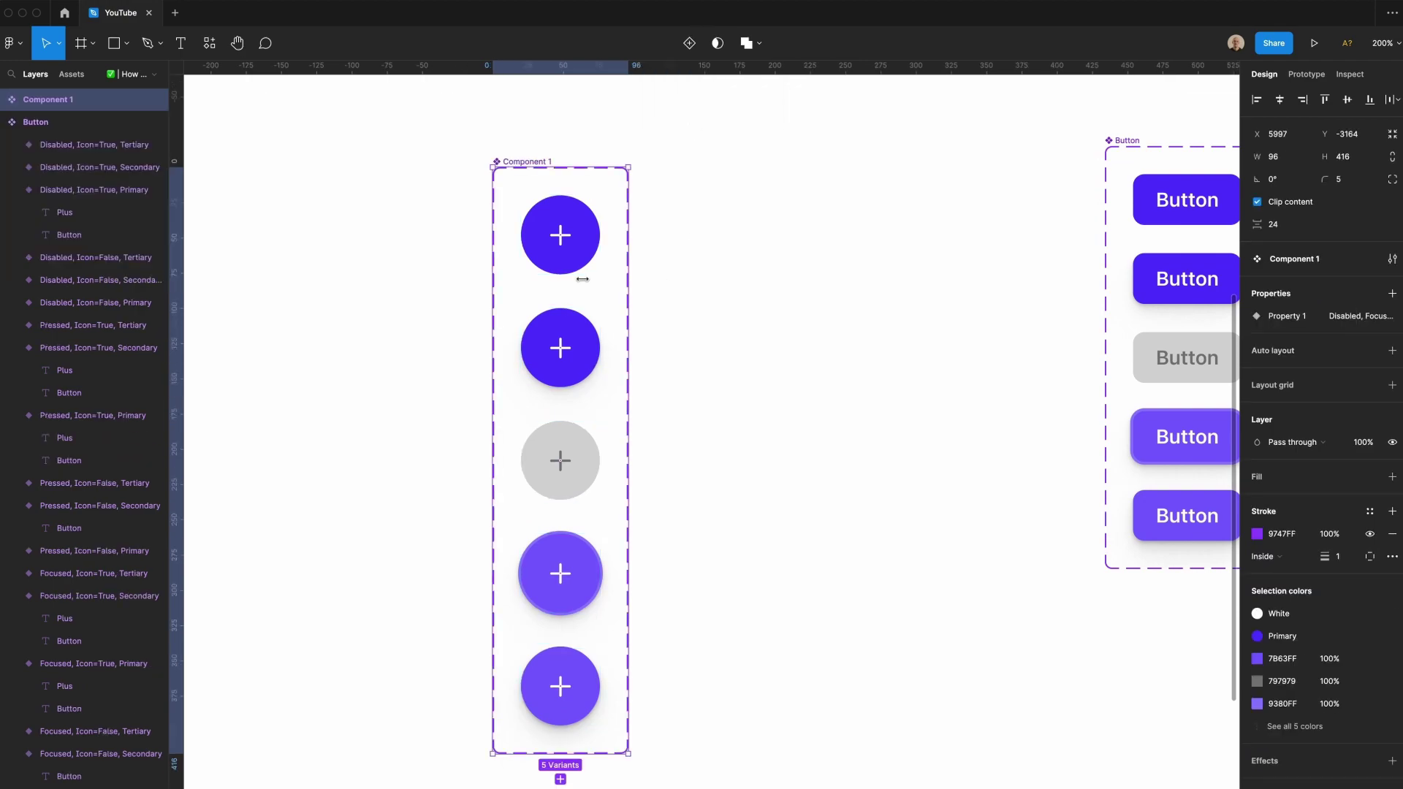
pyautogui.click(1308, 259)
pyautogui.write('Fl')
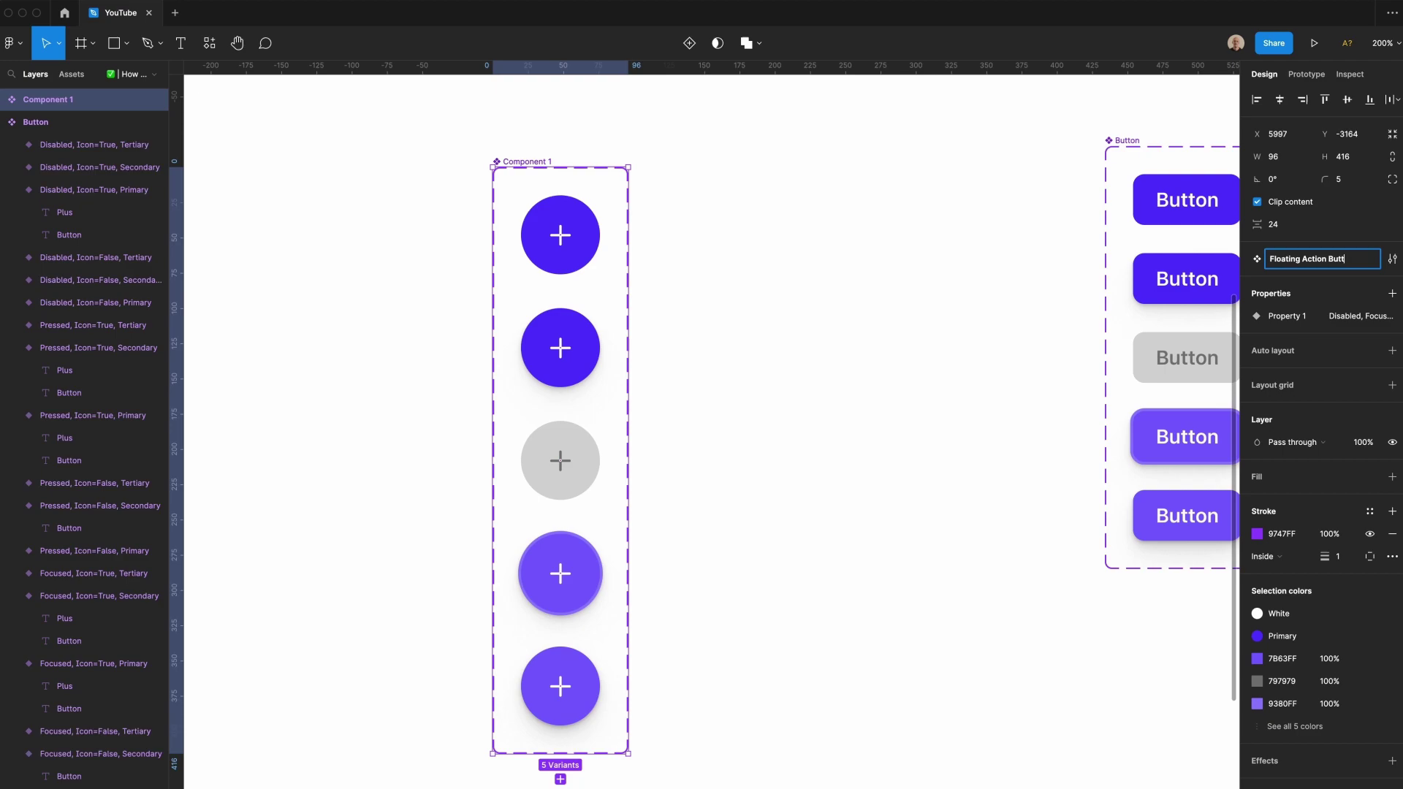
pyautogui.write('oatin')
pyautogui.doubleClick(1287, 316)
pyautogui.write('State')
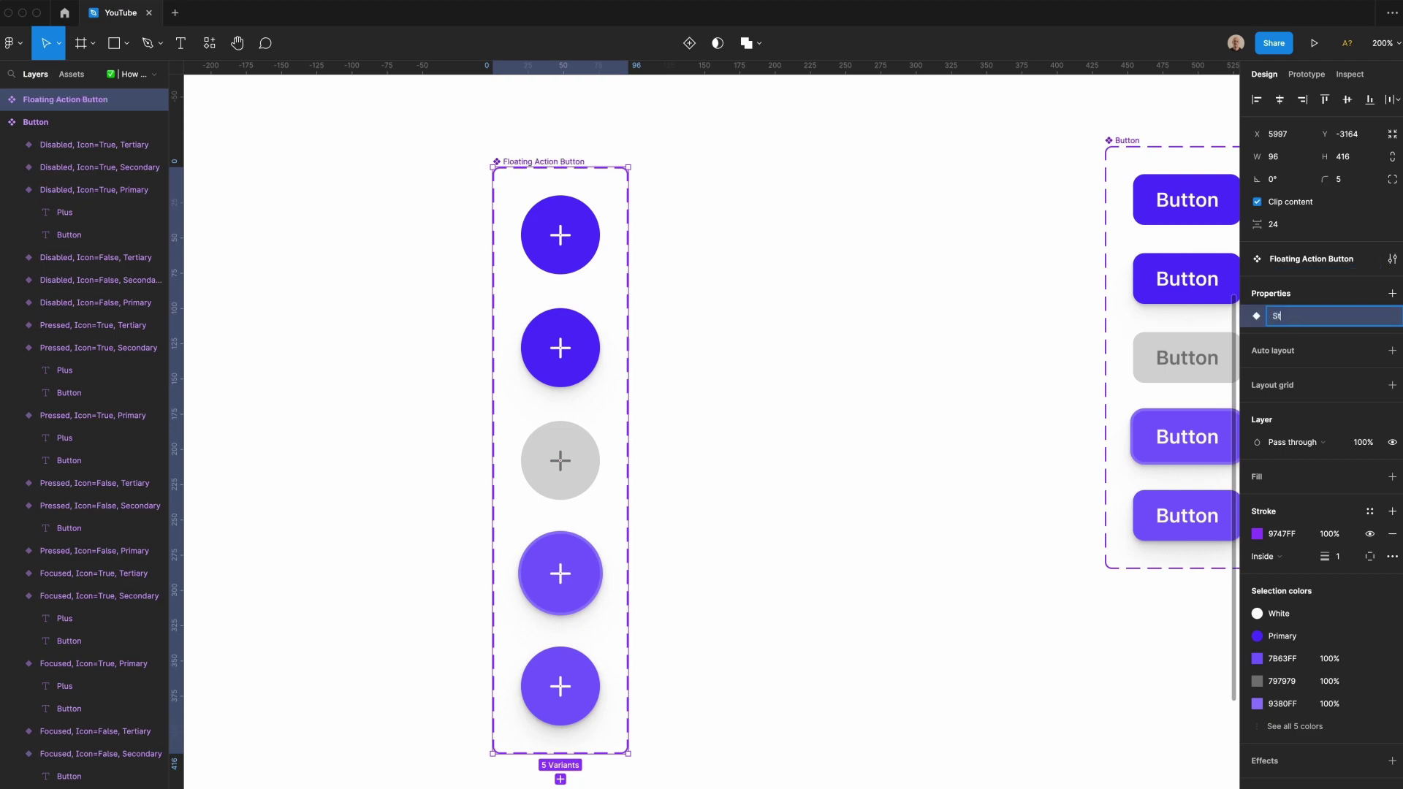
pyautogui.press('Return')
# Place a test instance of the Normal variant beside the set and try other State values on it, including Disabled.
pyautogui.moveTo(571, 239); pyautogui.dragTo(901, 306)
pyautogui.click(1332, 303)
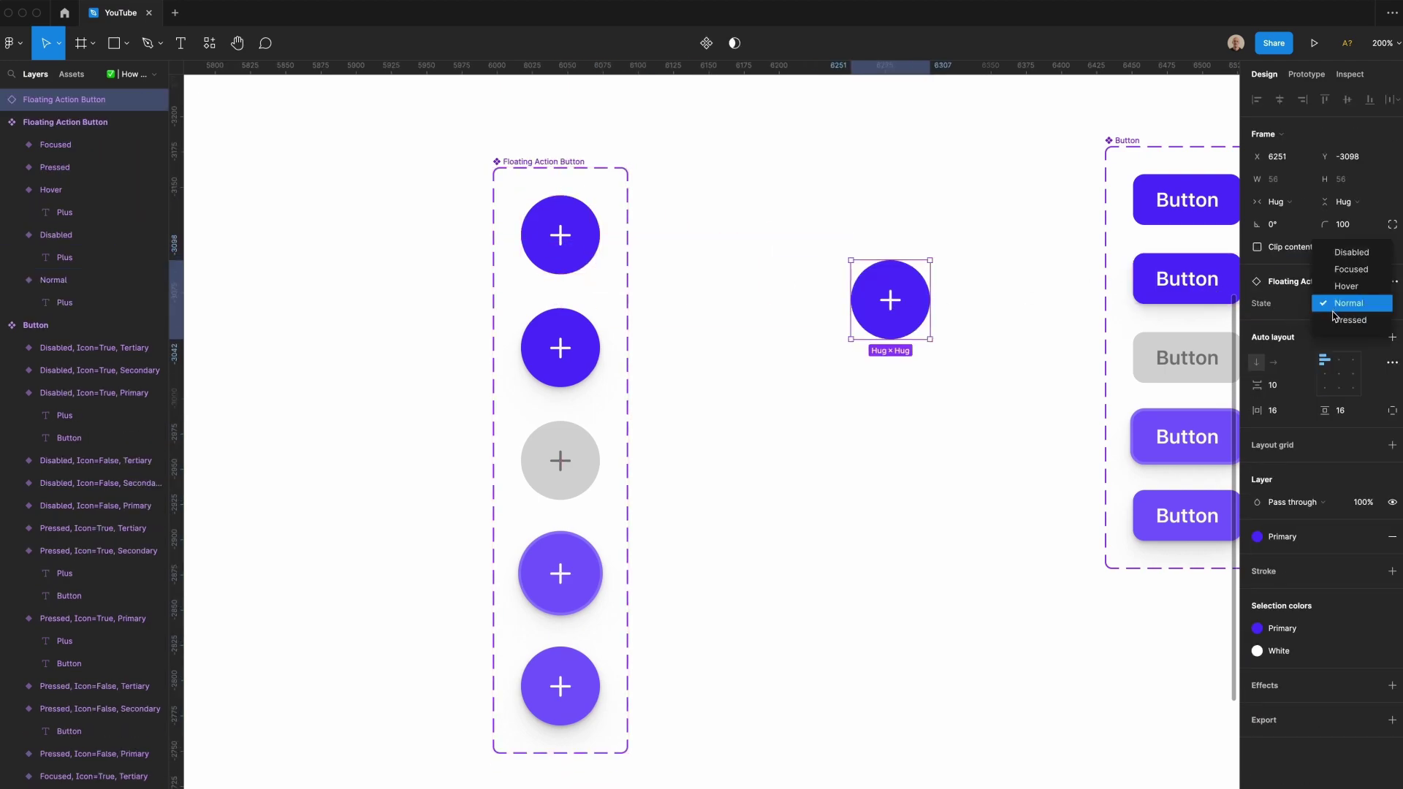
pyautogui.click(1348, 262)
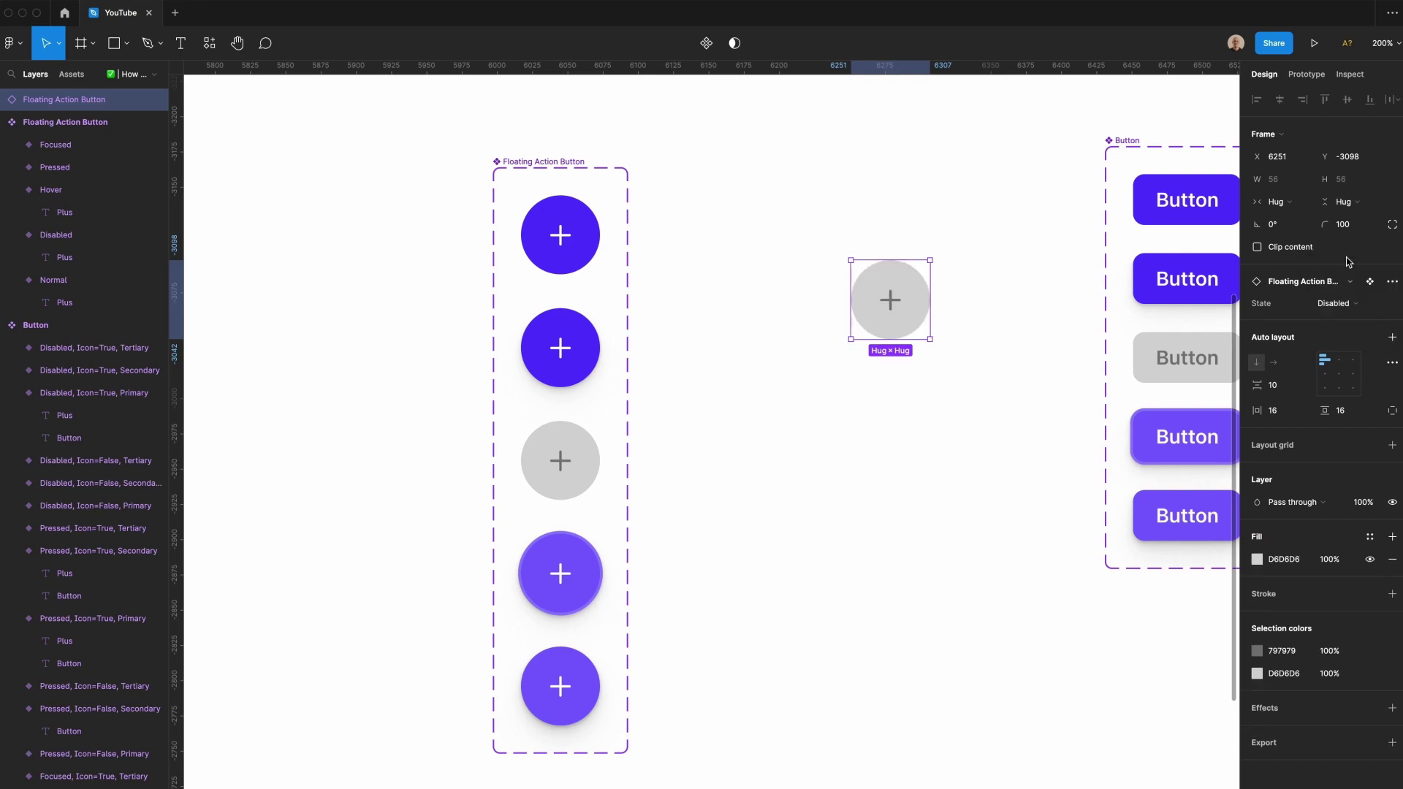
pyautogui.click(1336, 303)
pyautogui.click(1337, 322)
pyautogui.click(840, 451)
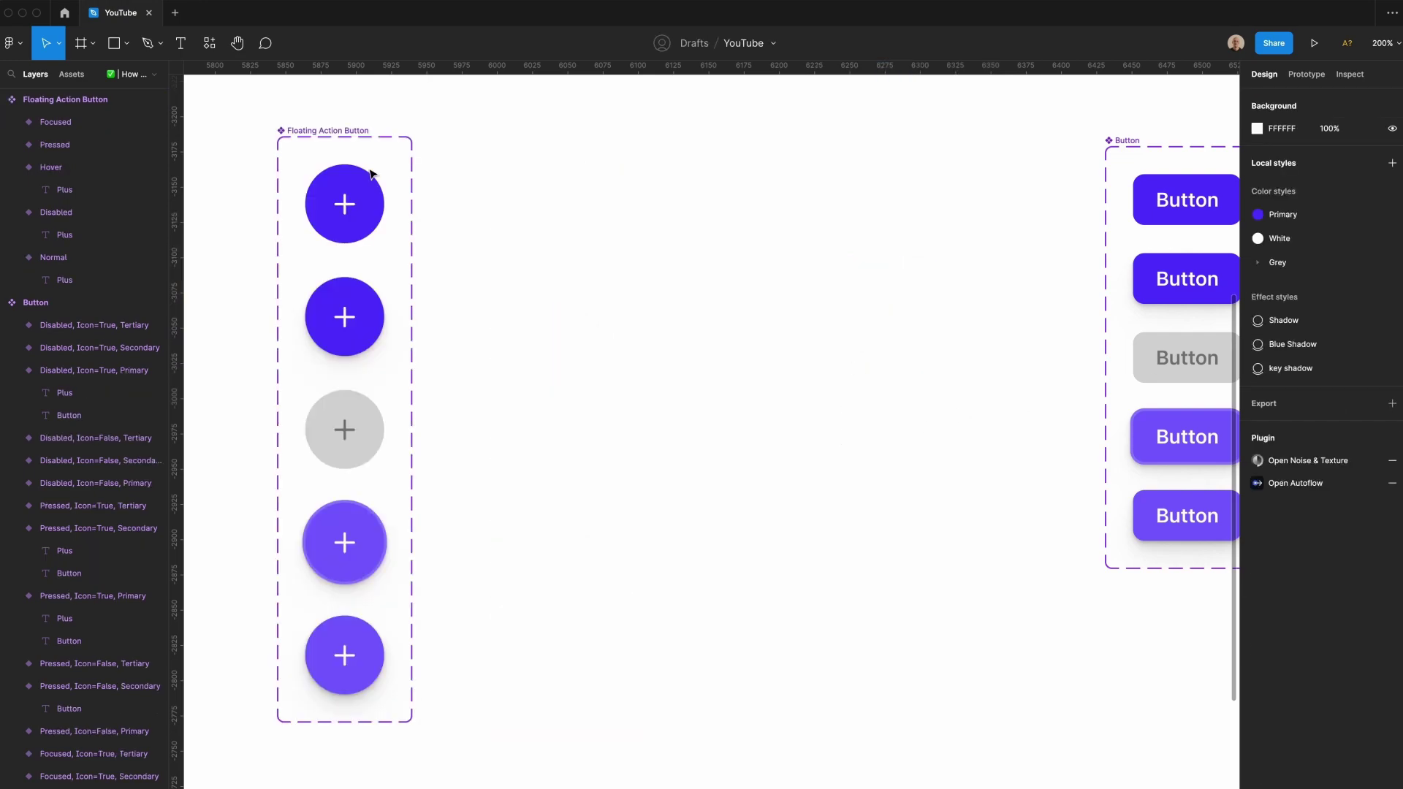
# Widen the Floating Action Button set to 262 and duplicate its five variants into a second column at X 108.
pyautogui.click(322, 137)
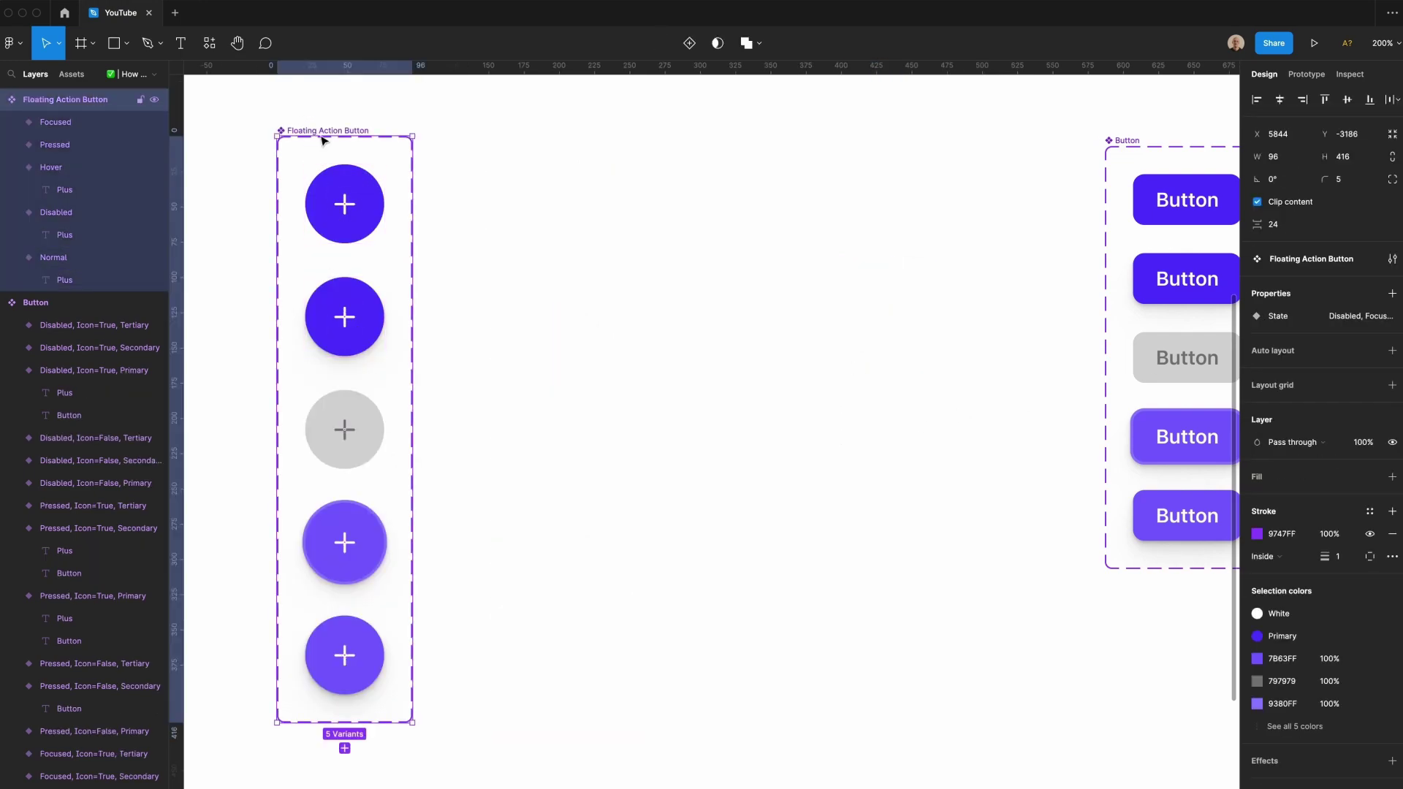
pyautogui.moveTo(412, 223); pyautogui.dragTo(646, 307)
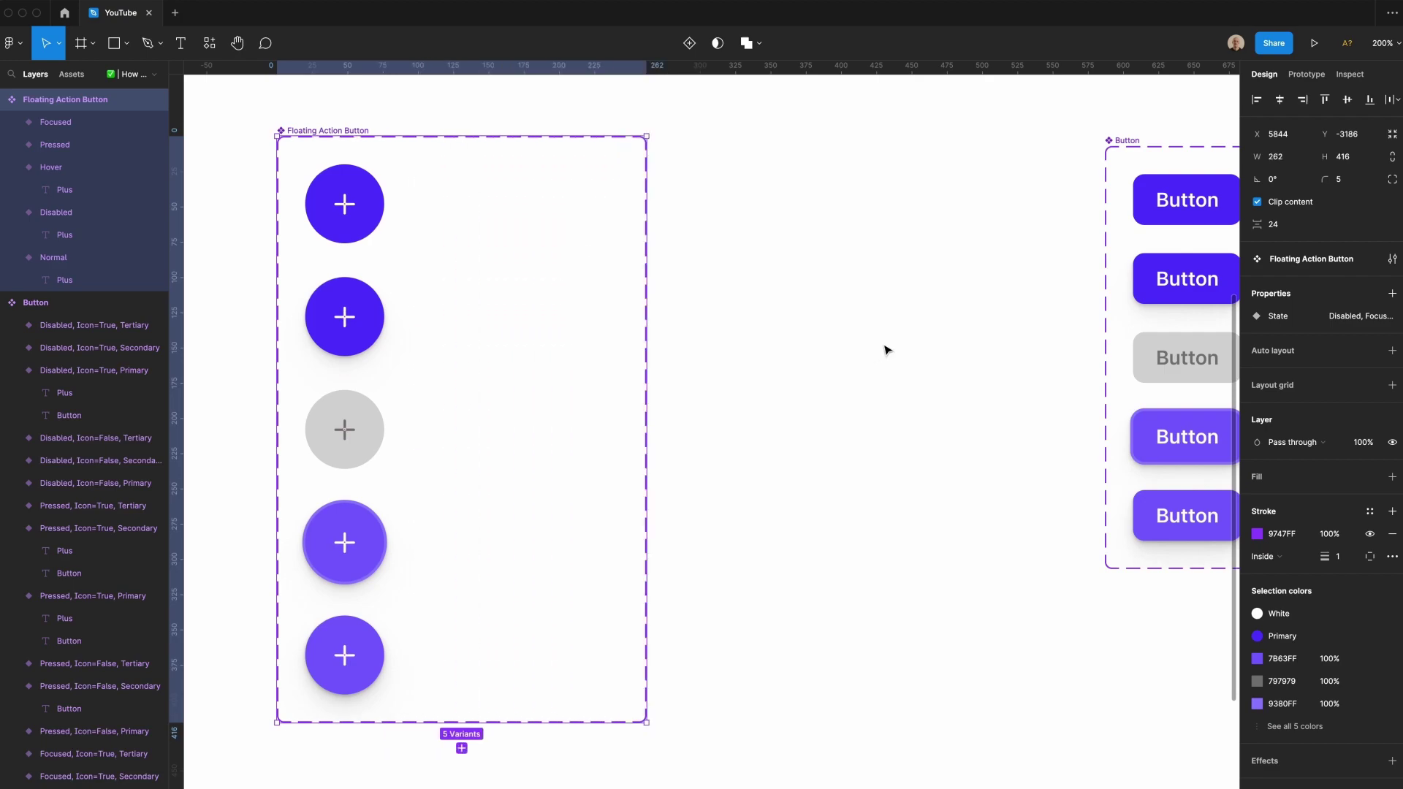
pyautogui.click(354, 650)
pyautogui.keyDown('shift'); pyautogui.click(344, 542); pyautogui.keyUp('shift')
pyautogui.keyDown('shift'); pyautogui.click(344, 430); pyautogui.keyUp('shift')
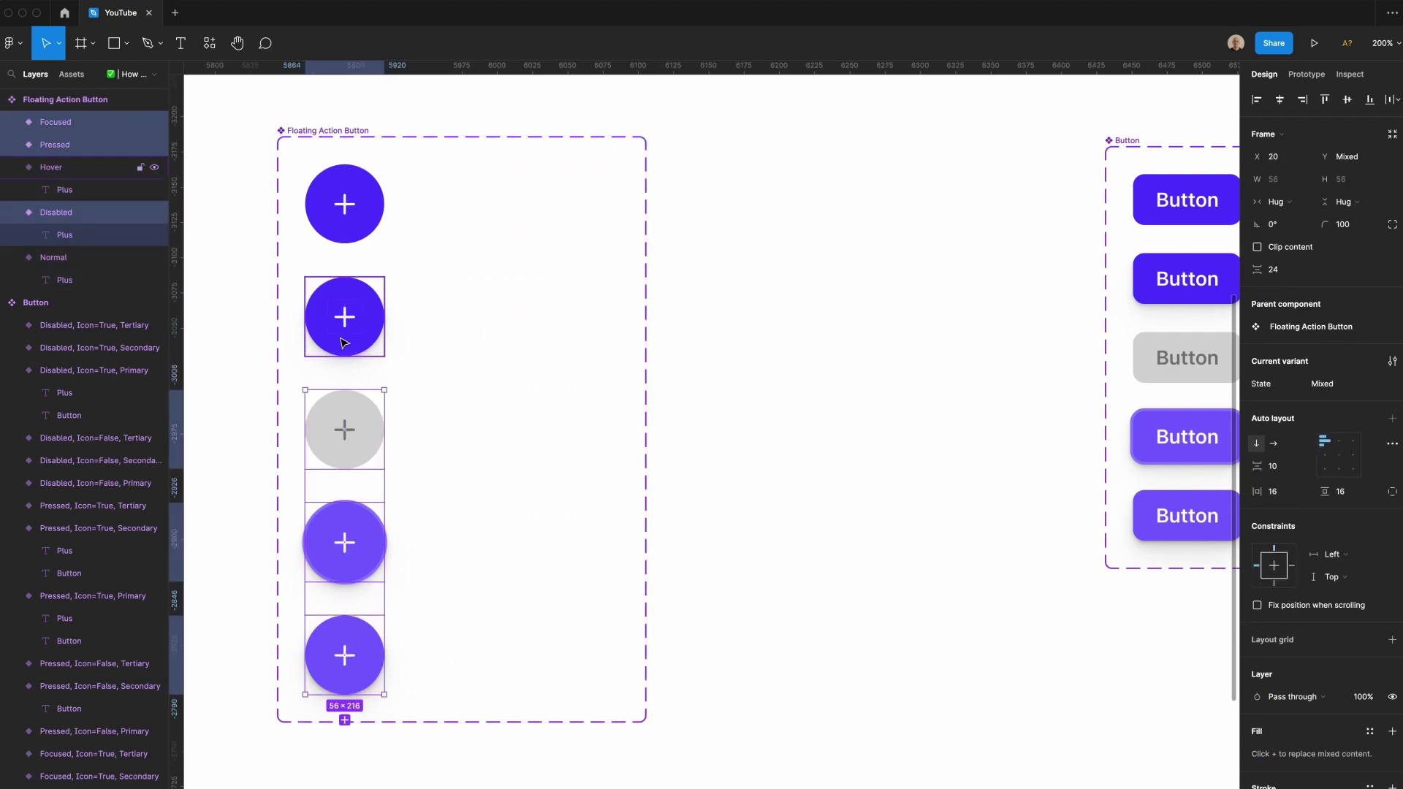
pyautogui.keyDown('shift'); pyautogui.click(344, 342); pyautogui.keyUp('shift')
pyautogui.keyDown('shift'); pyautogui.click(332, 232); pyautogui.keyUp('shift')
pyautogui.hotkey('ctrl', 'd')
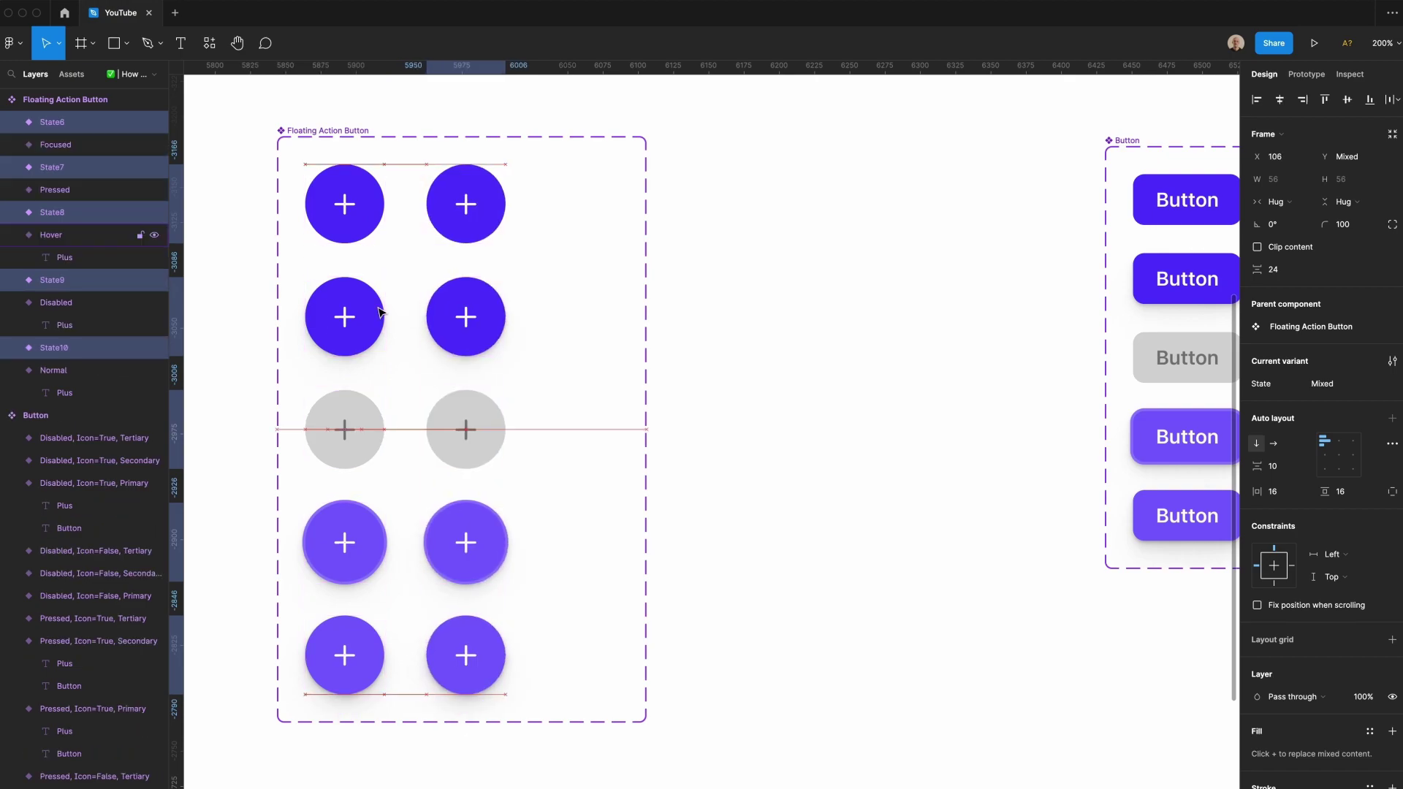
pyautogui.press('Right')
pyautogui.press('Right')
# Set the horizontal and vertical padding of the five second-column variants to 8.
pyautogui.doubleClick(481, 205)
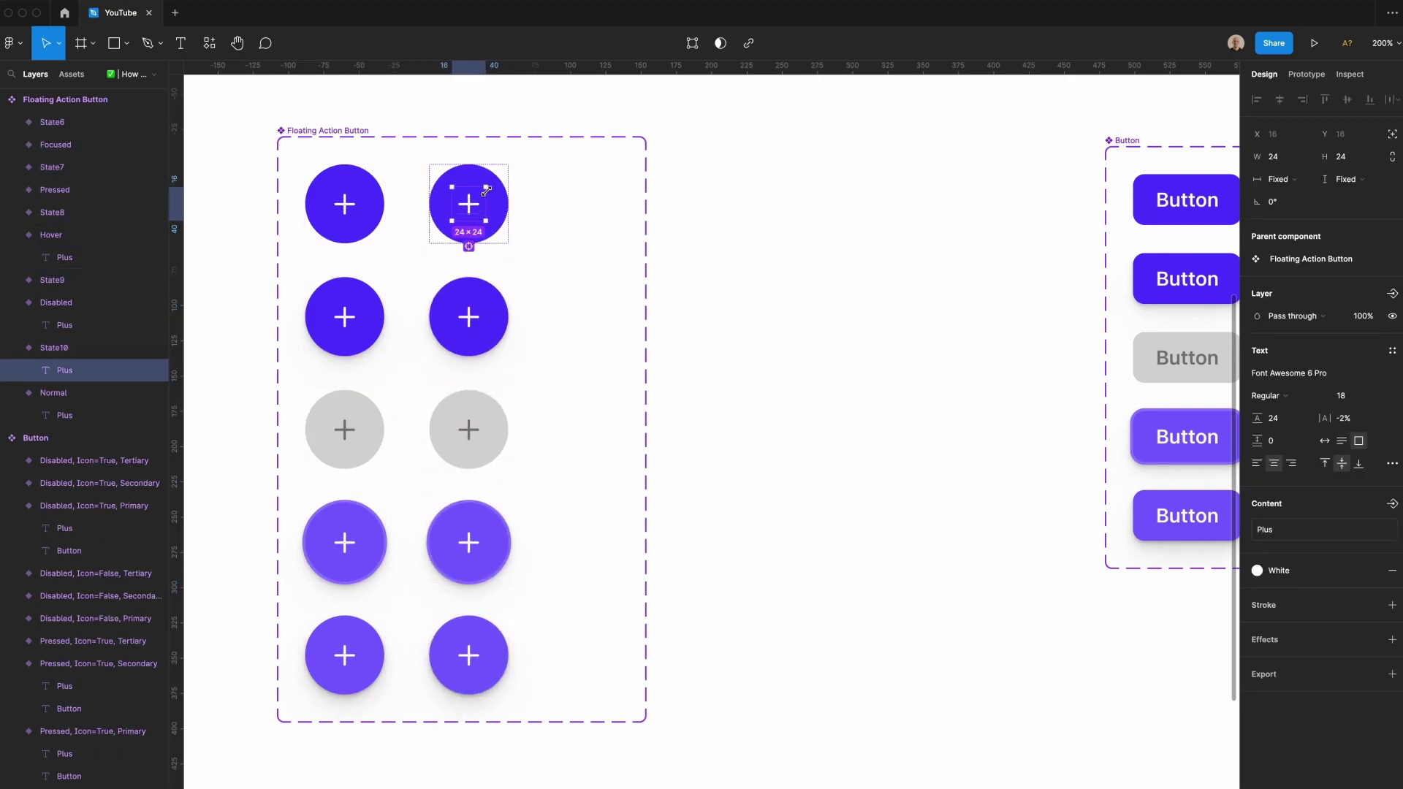
pyautogui.hotkey('ctrl', 'z')
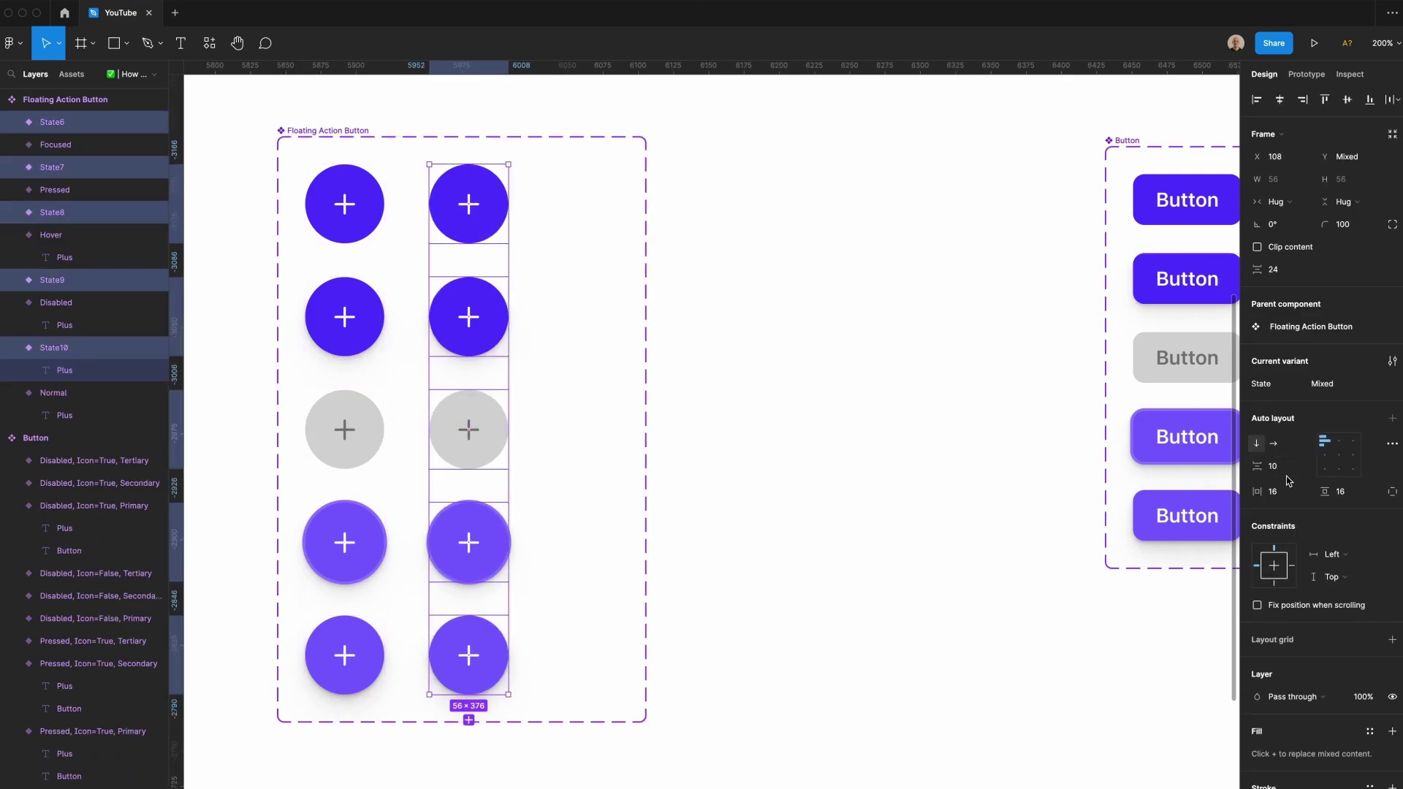
pyautogui.click(1290, 492)
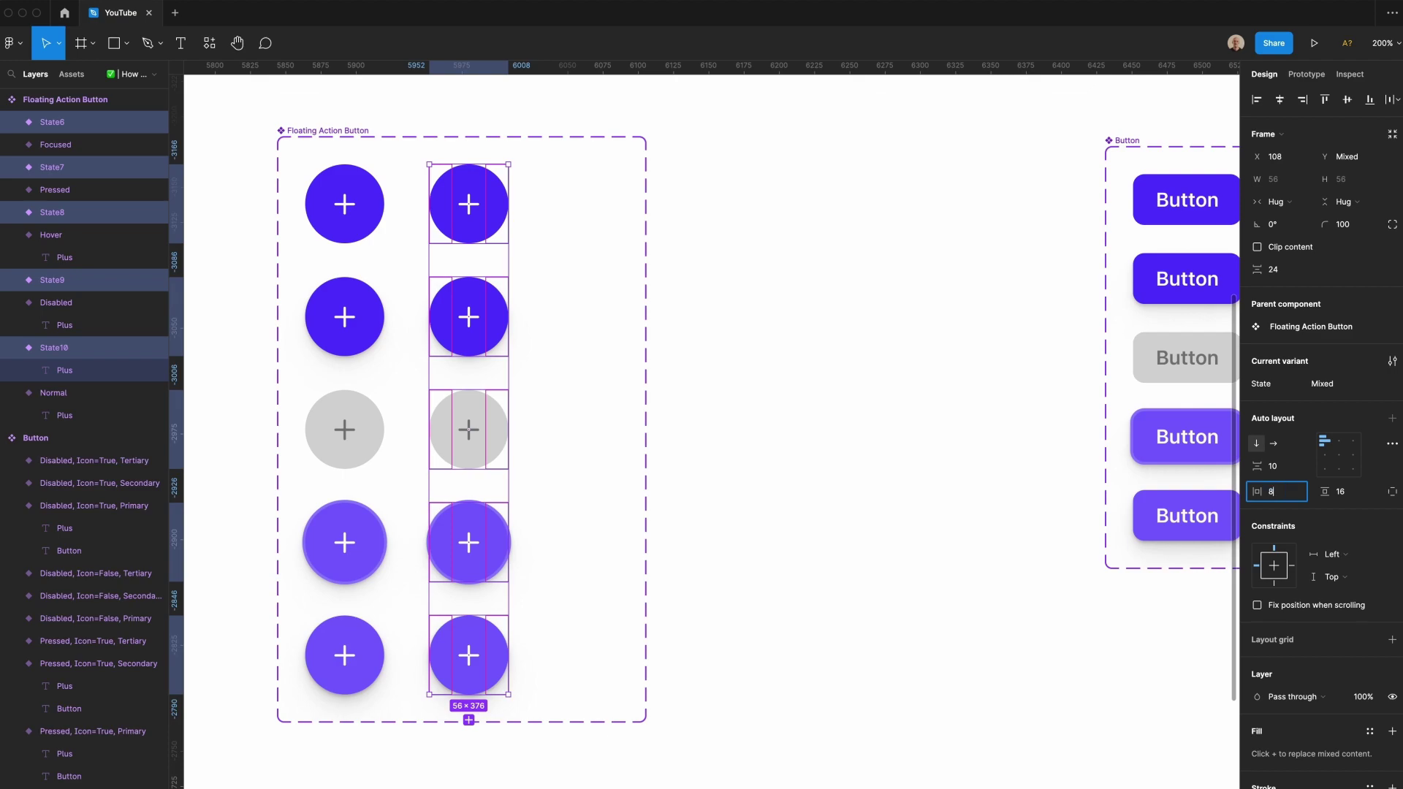
pyautogui.press('Tab')
pyautogui.write('8')
pyautogui.press('Tab')
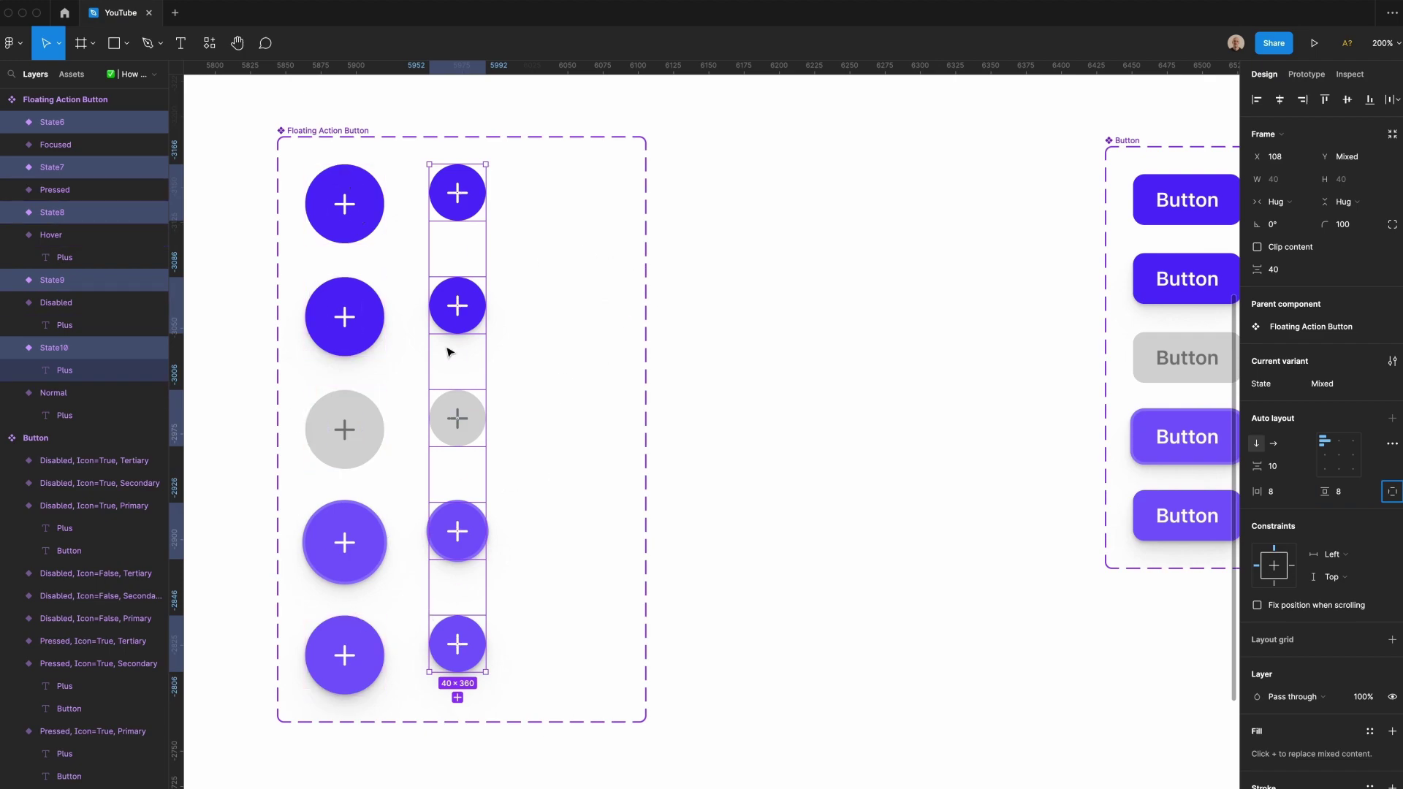
# Add a variant property named Small with the value False to the Floating Action Button set.
pyautogui.click(326, 150)
pyautogui.click(1392, 271)
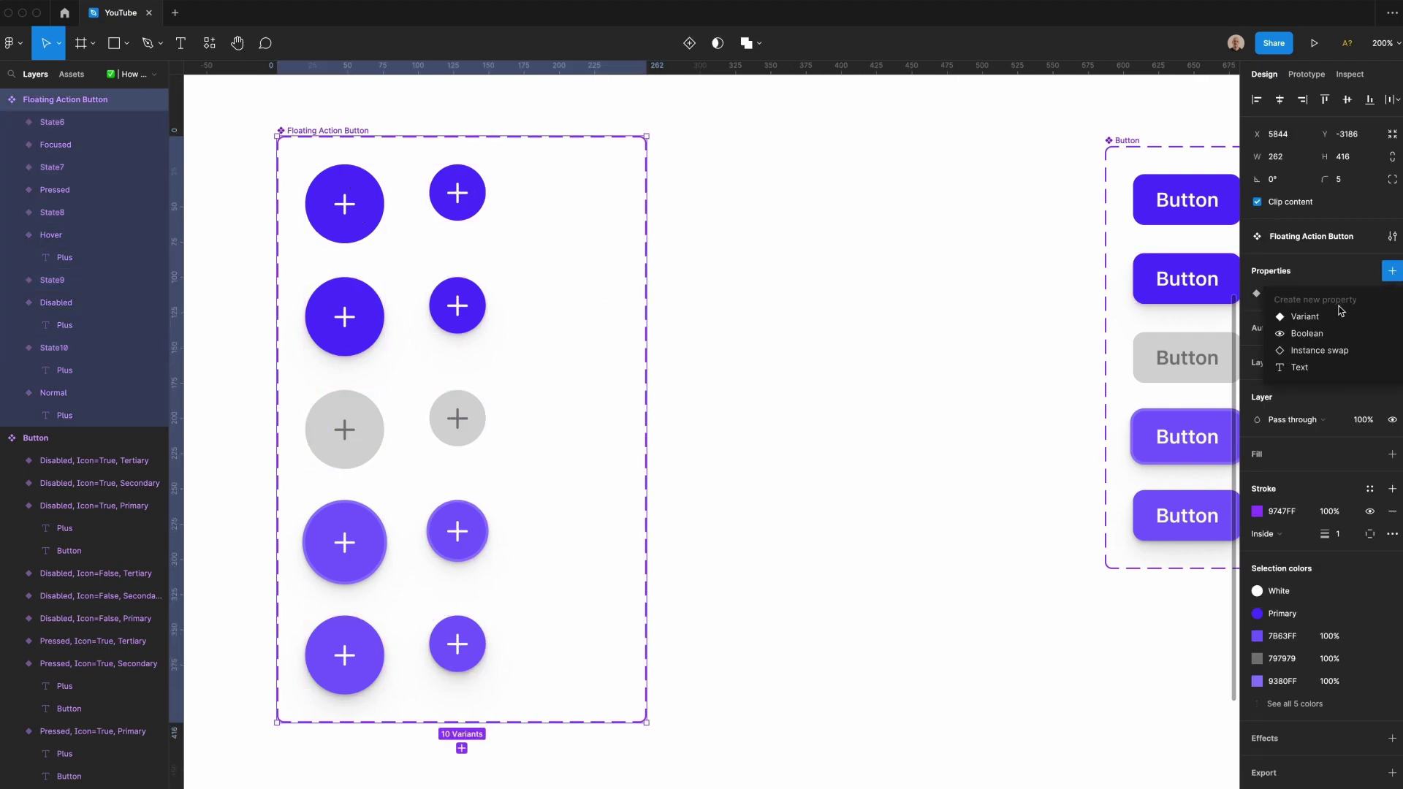
pyautogui.click(1315, 314)
pyautogui.write('Small')
pyautogui.press('Tab')
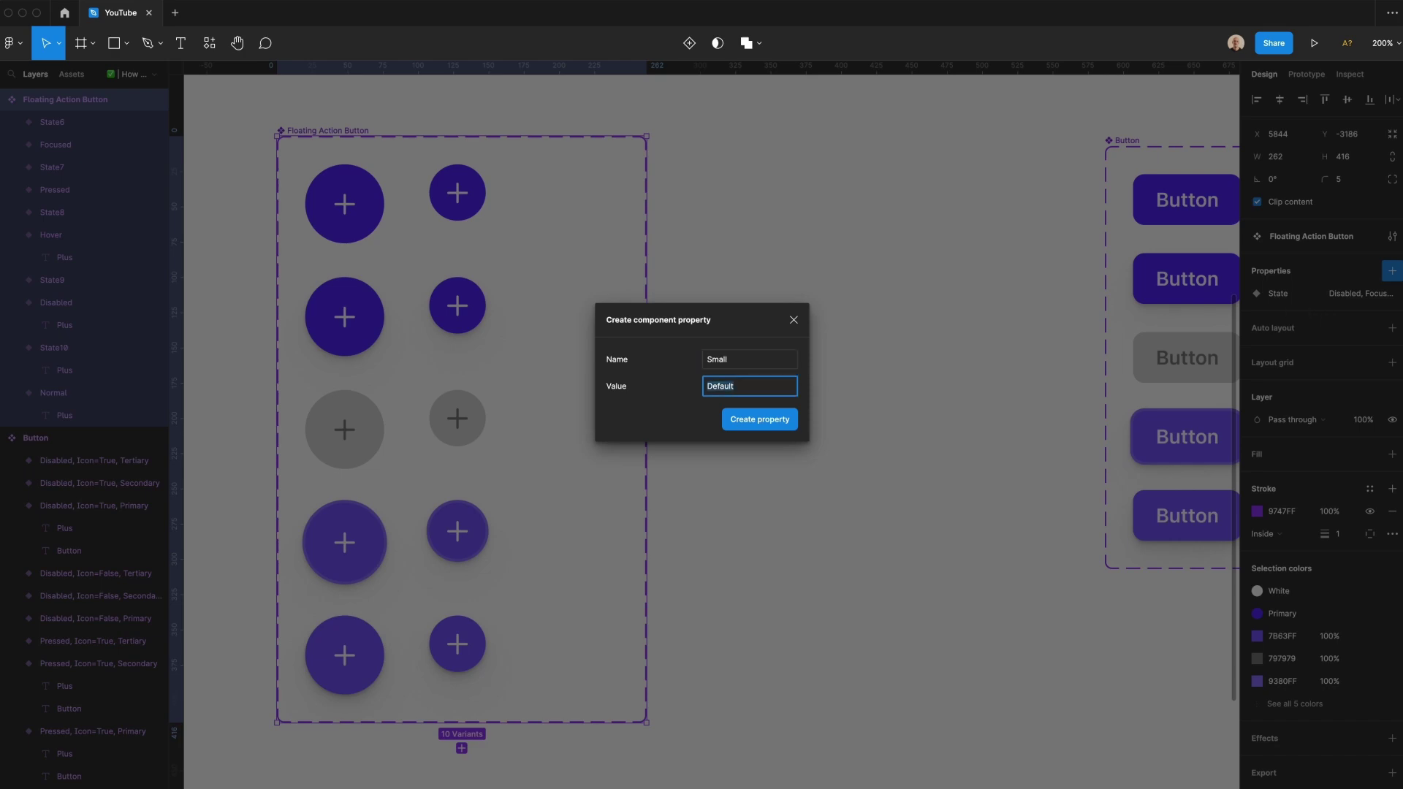
pyautogui.hotkey('shift', 'Tab')
pyautogui.press('Tab')
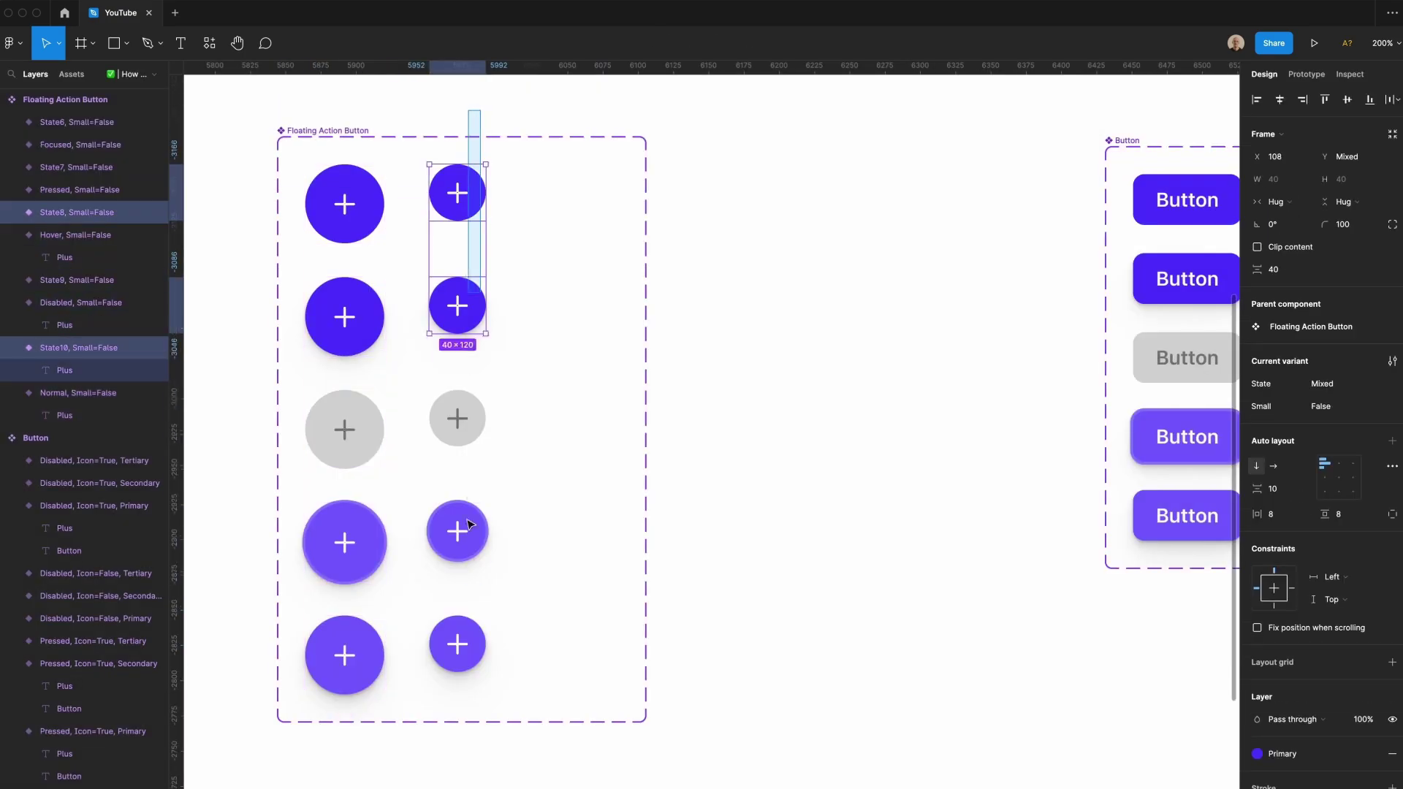
# Set the Small property to True for the five smaller variants in the second column.
pyautogui.moveTo(467, 520); pyautogui.dragTo(483, 670)
pyautogui.click(1333, 410)
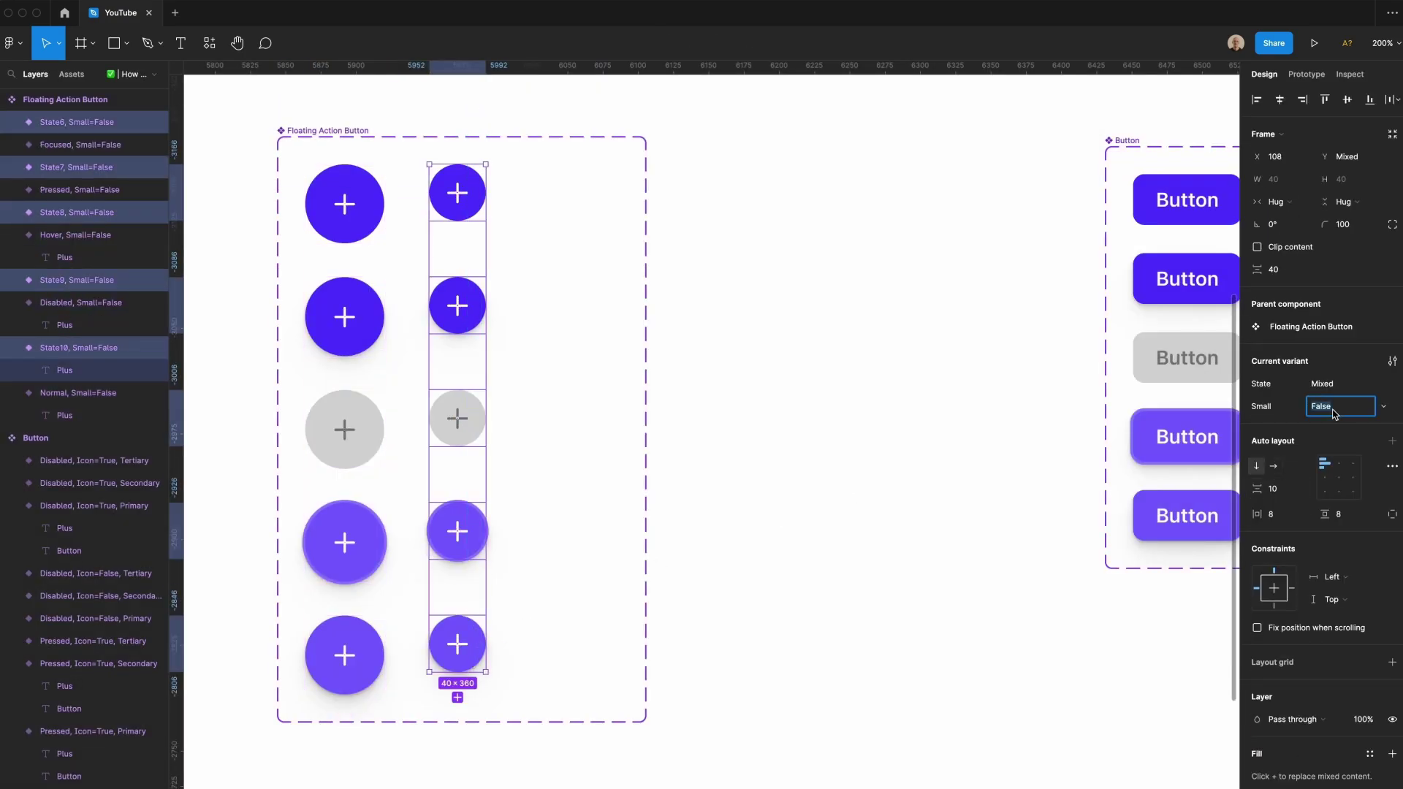
pyautogui.write('True')
pyautogui.press('Return')
pyautogui.click(743, 367)
# Place a test instance of the top small variant outside the set and toggle its Small property on and off.
pyautogui.click(441, 197)
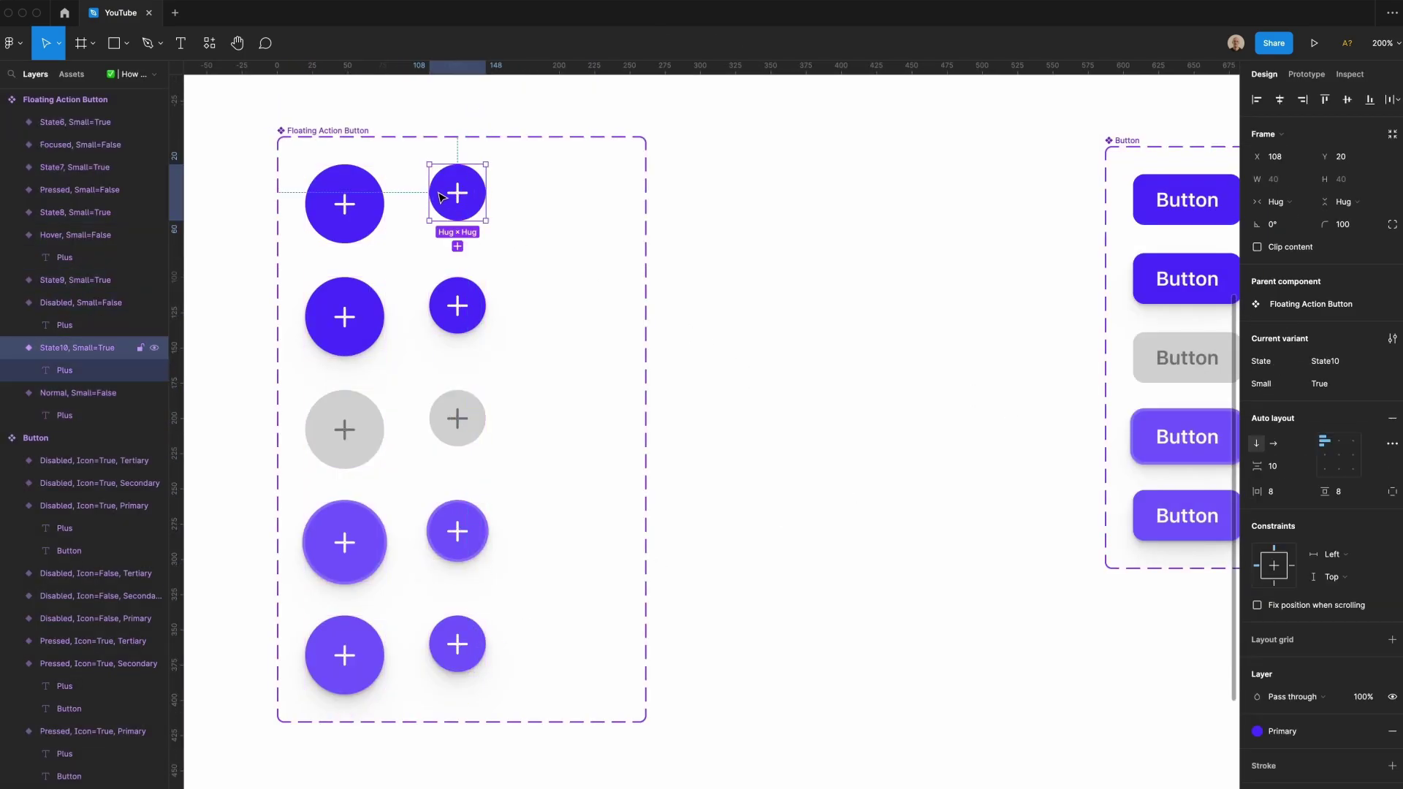
pyautogui.moveTo(438, 195); pyautogui.dragTo(859, 278)
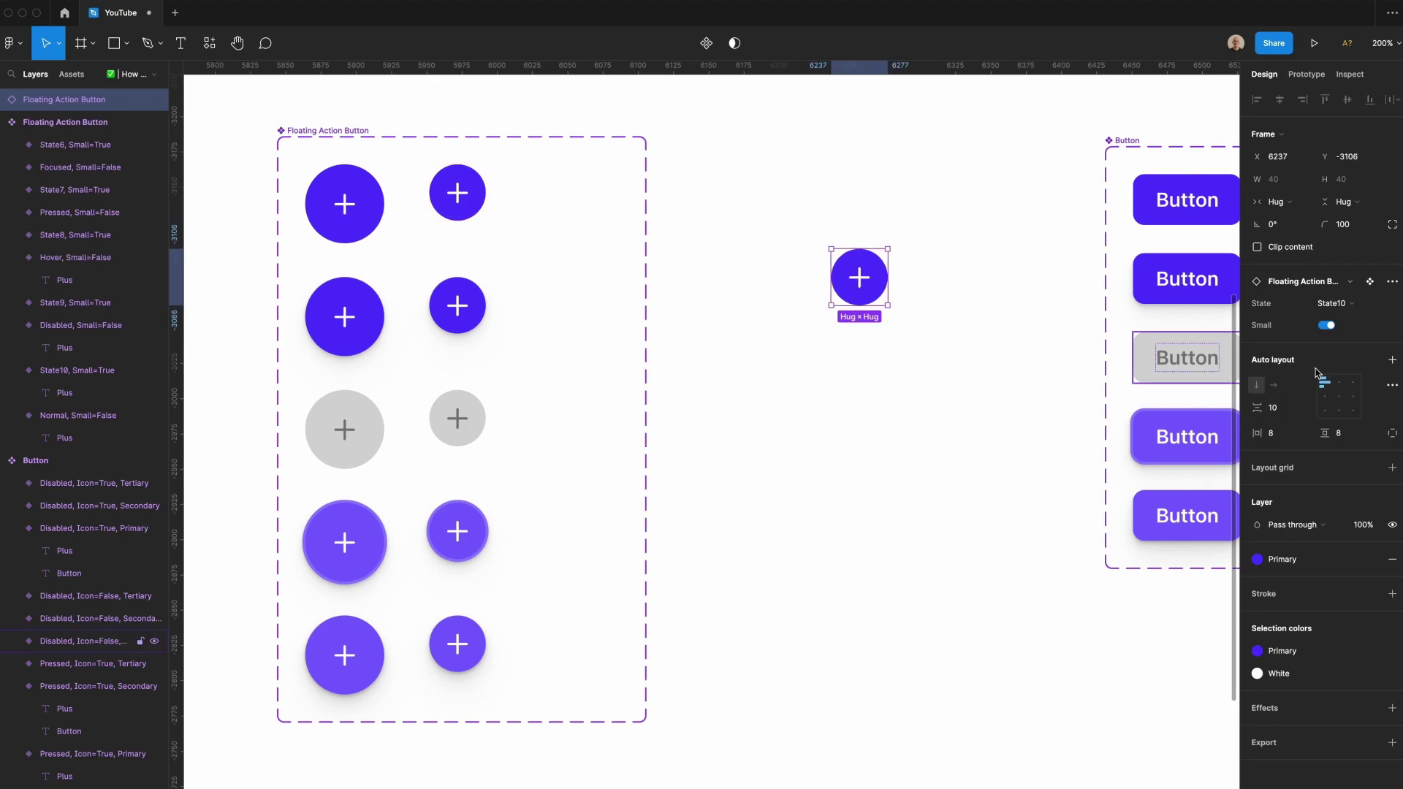
pyautogui.click(1339, 328)
pyautogui.click(1335, 329)
pyautogui.click(1331, 329)
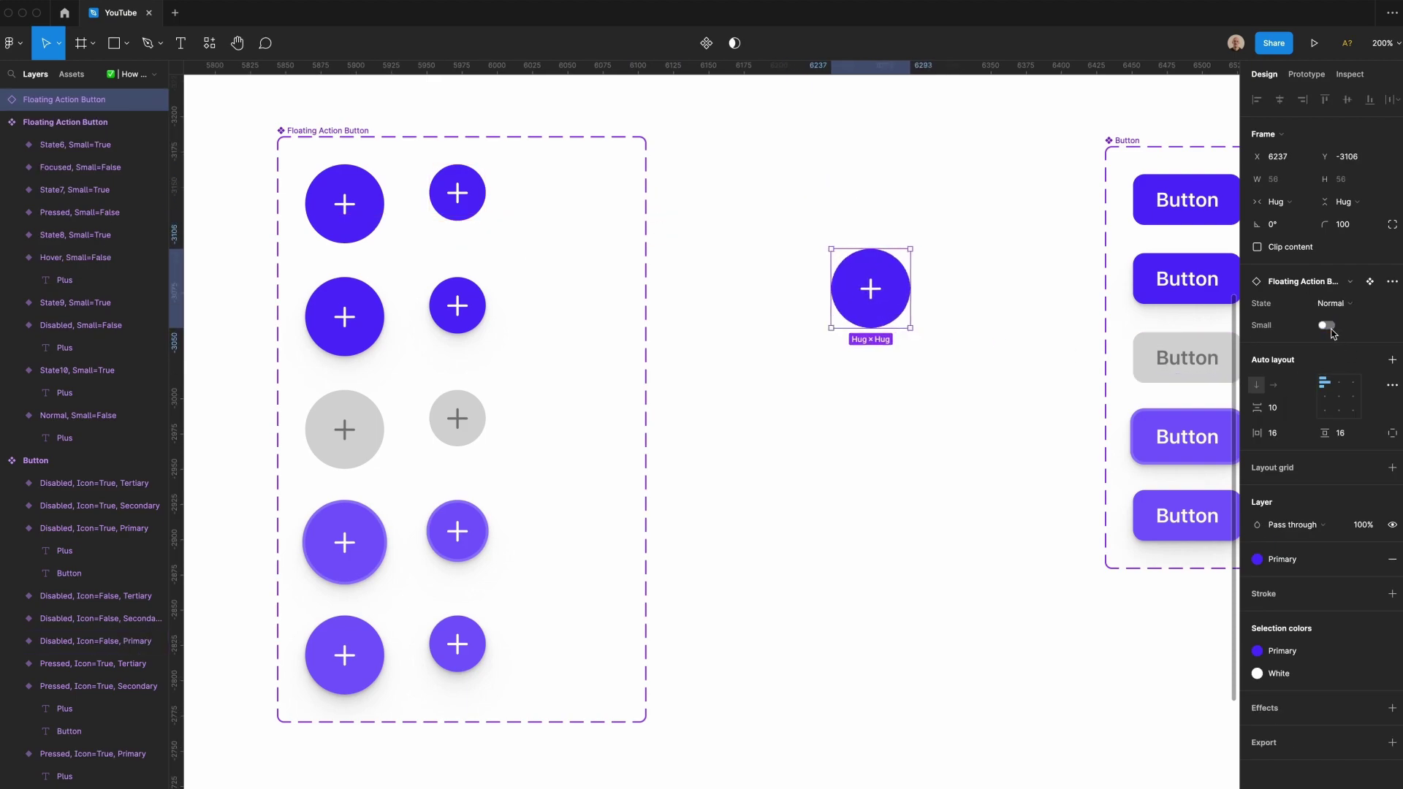
pyautogui.click(1329, 327)
pyautogui.click(1328, 326)
pyautogui.click(1328, 327)
pyautogui.click(1328, 326)
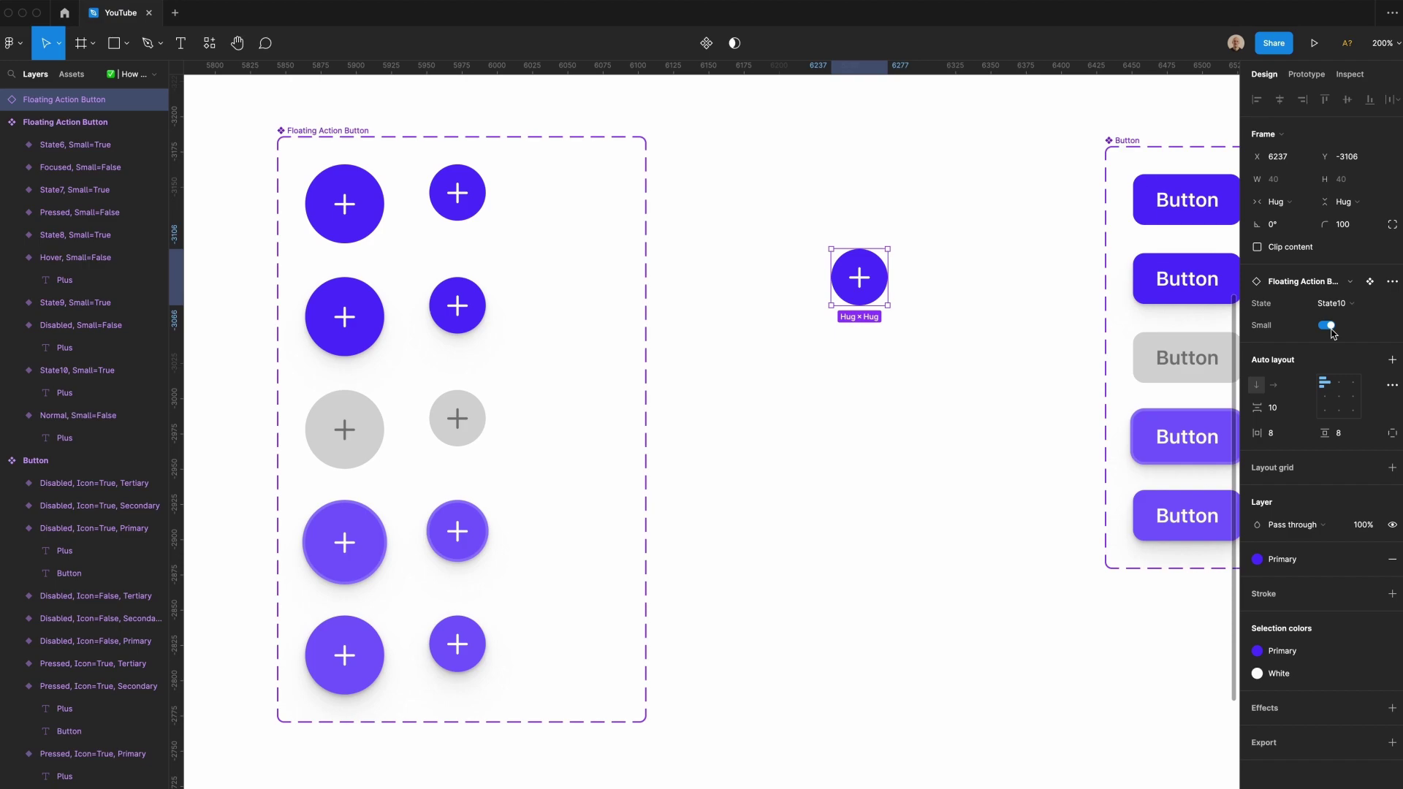
pyautogui.click(1328, 327)
pyautogui.click(1328, 326)
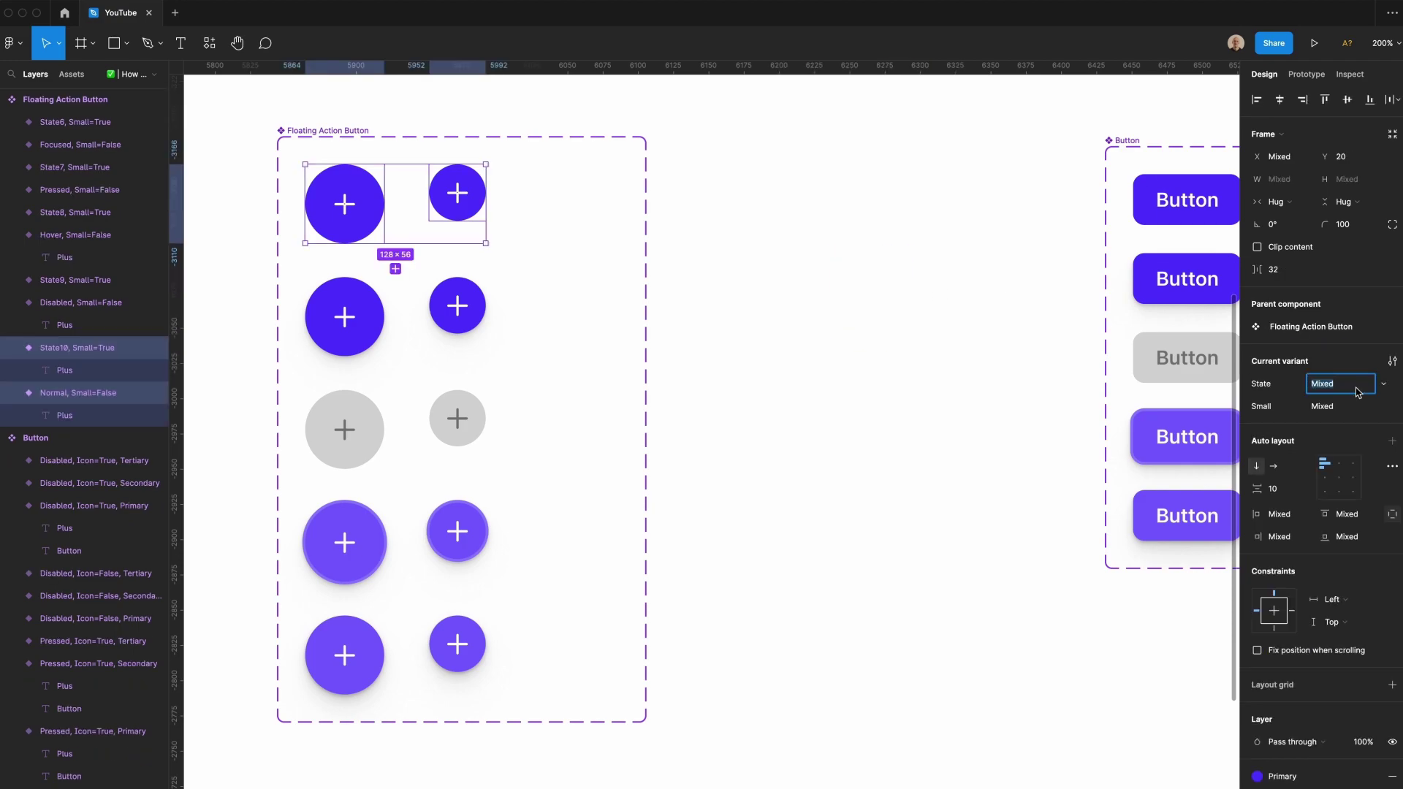
# Set the State of the first three variant rows to Default, Hover and Disabled, covering both sizes in each row.
pyautogui.write('Default')
pyautogui.press('Return')
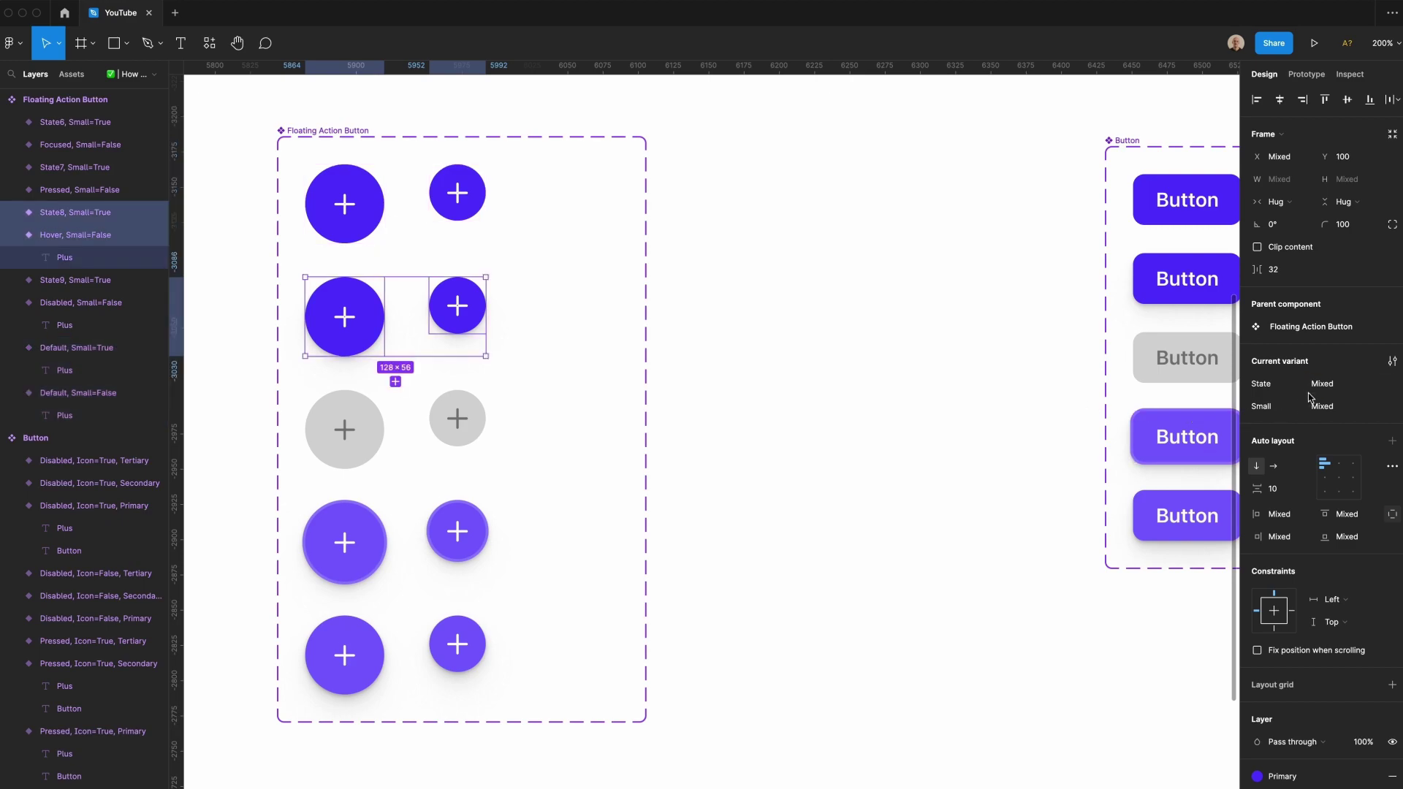
pyautogui.click(1314, 389)
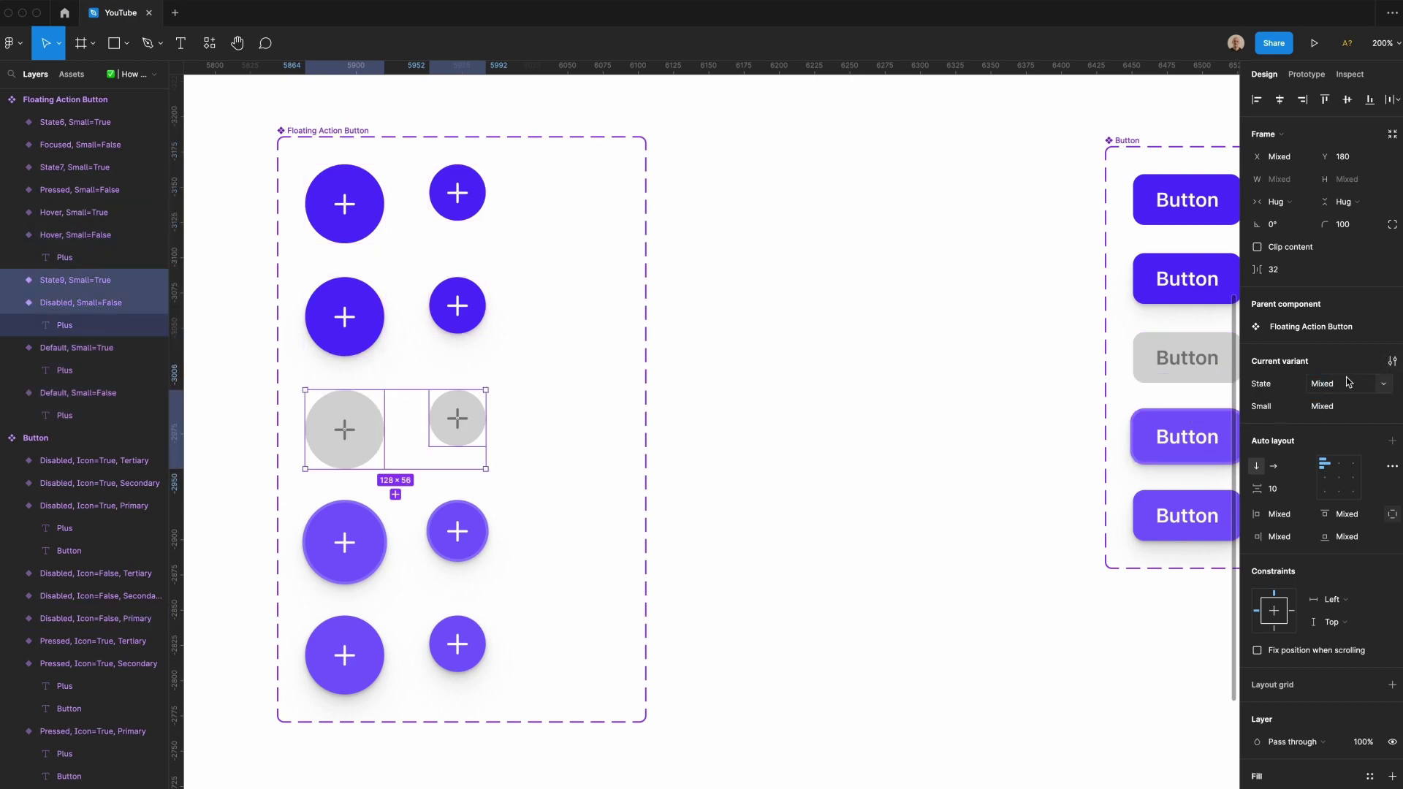
pyautogui.click(1349, 381)
pyautogui.write('Disabled')
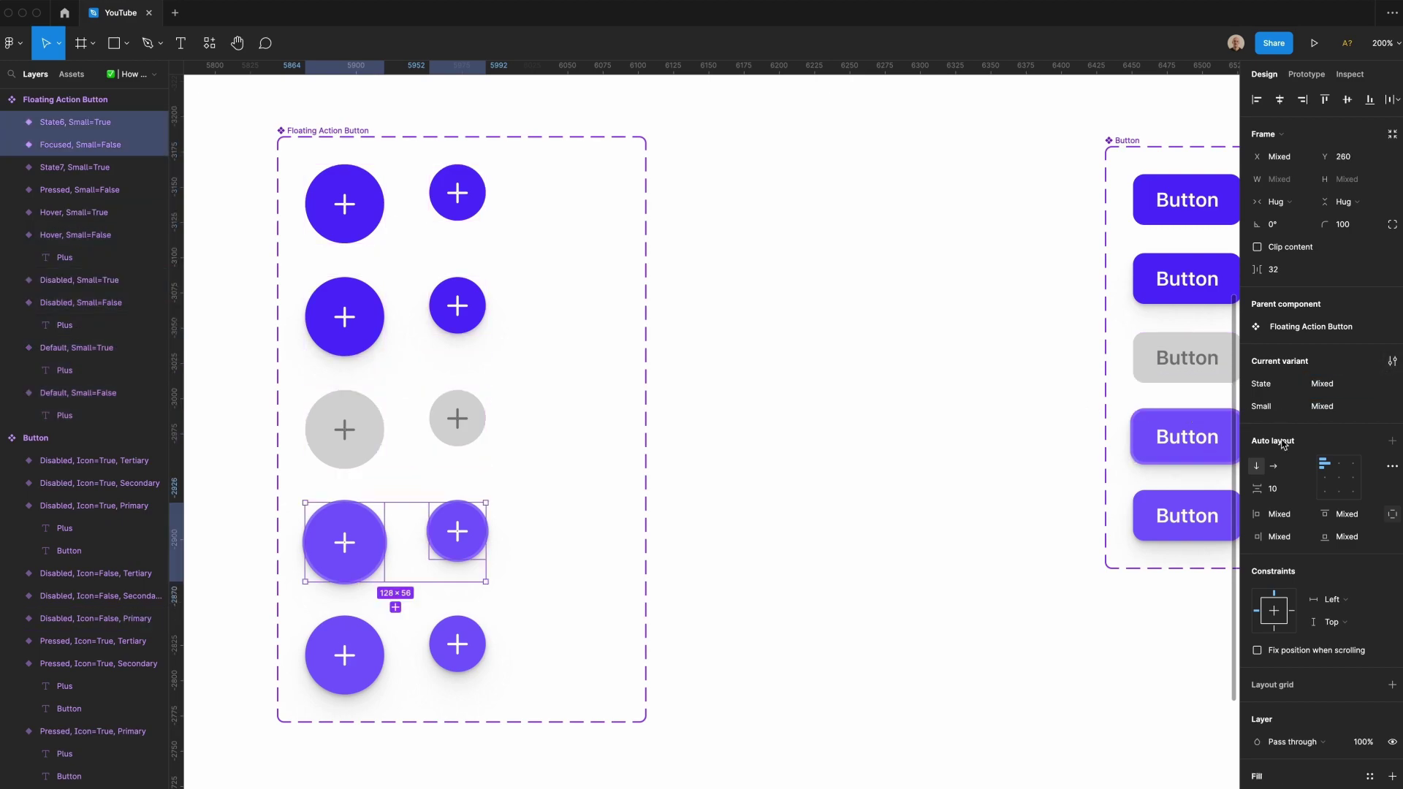
# Set the State of the fourth row's variants to Focused and the fifth row's variants to Pressed.
pyautogui.click(1353, 380)
pyautogui.write('Focus')
pyautogui.press('Return')
pyautogui.press('Tab')
pyautogui.write('Presse')
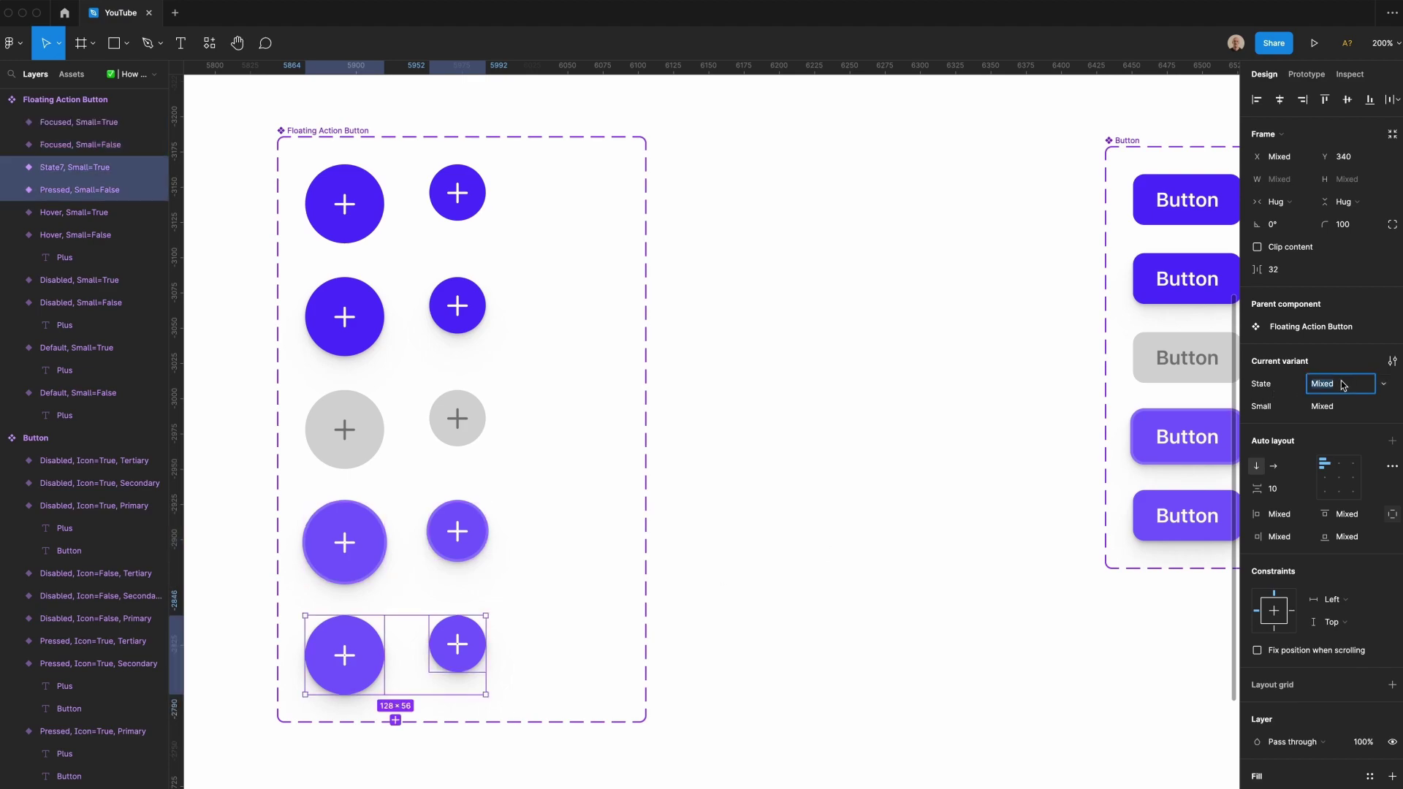
pyautogui.write('d')
pyautogui.press('Return')
pyautogui.press('Escape')
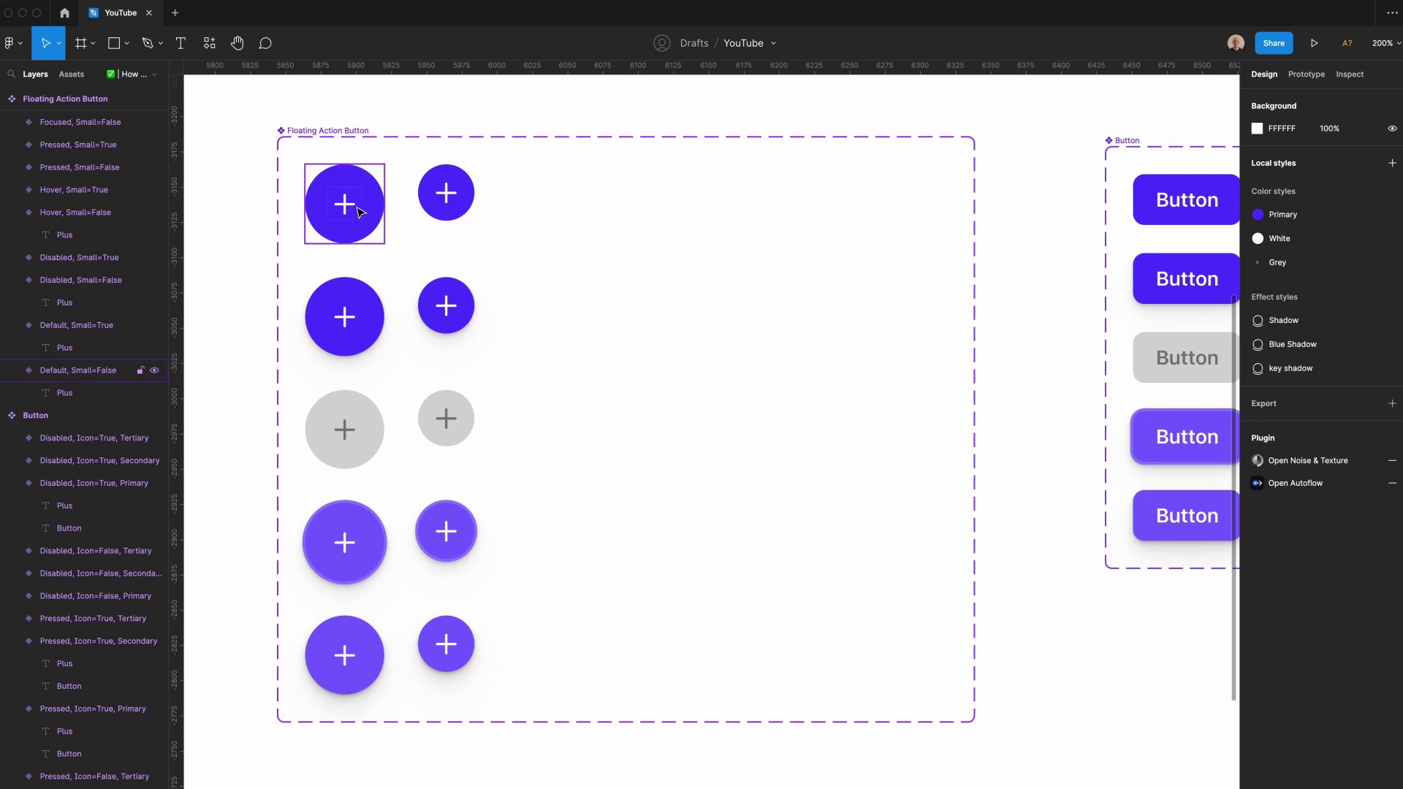
# Duplicate the five large variants into a third column and copy the Button component's text label into each one.
pyautogui.moveTo(462, 755); pyautogui.dragTo(564, 653)
pyautogui.keyDown('super'); pyautogui.click(1169, 195); pyautogui.keyUp('super')
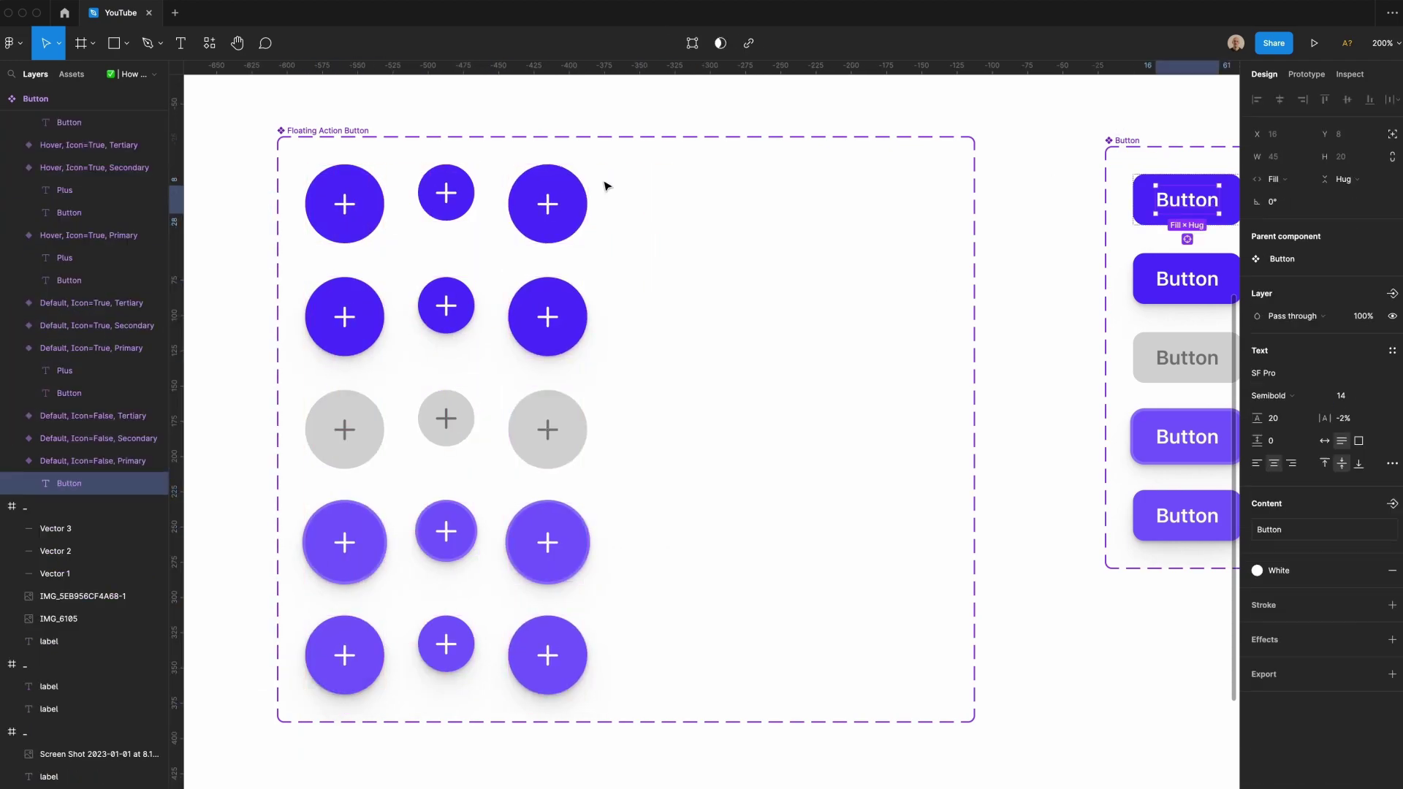
pyautogui.click(547, 204)
pyautogui.keyDown('shift'); pyautogui.click(547, 317); pyautogui.keyUp('shift')
pyautogui.keyDown('shift'); pyautogui.click(547, 430); pyautogui.keyUp('shift')
pyautogui.keyDown('shift'); pyautogui.click(547, 542); pyautogui.keyUp('shift')
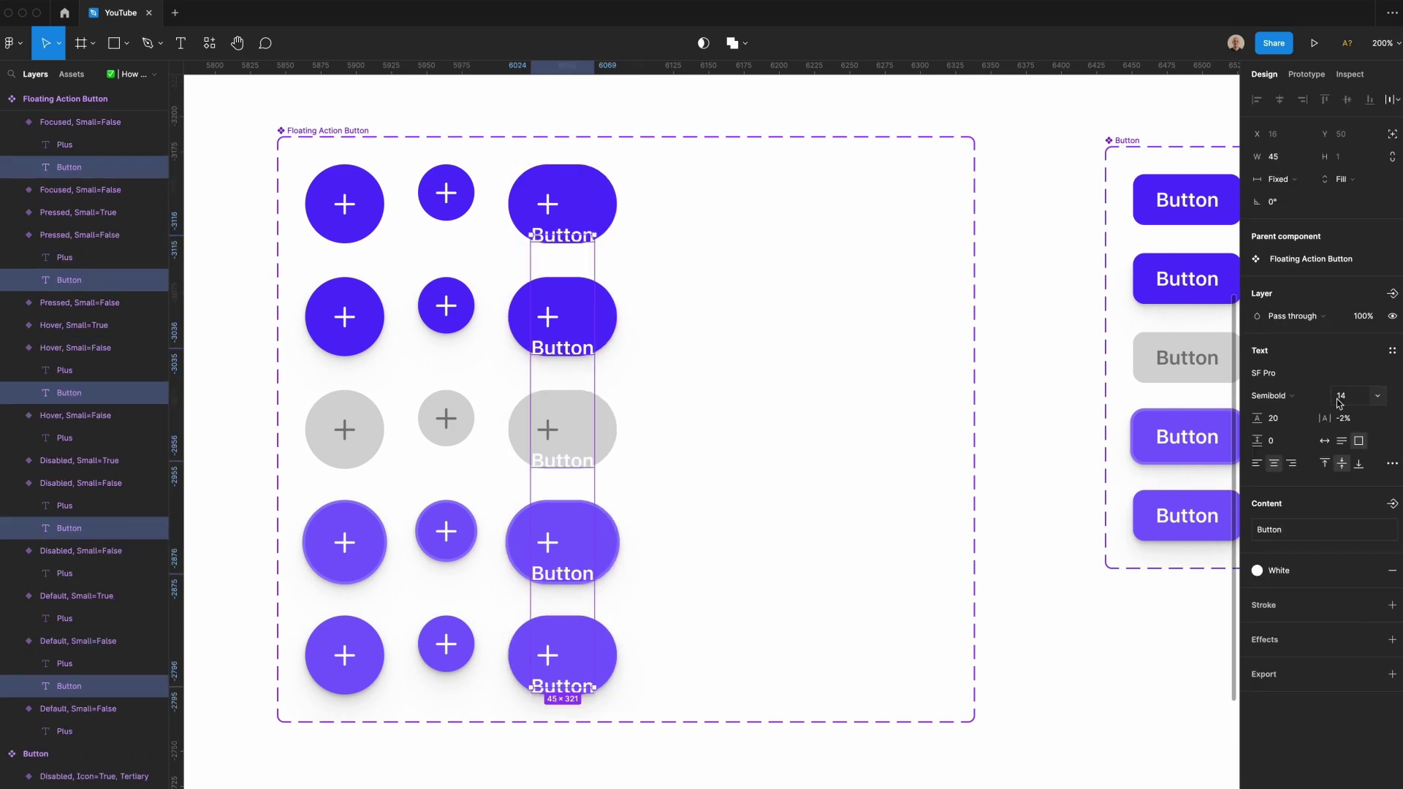
# Set the five labelled third-column variants to horizontal auto layout with 8 spacing between items.
pyautogui.click(567, 208)
pyautogui.keyDown('shift'); pyautogui.click(572, 327); pyautogui.keyUp('shift')
pyautogui.keyDown('shift'); pyautogui.click(583, 446); pyautogui.keyUp('shift')
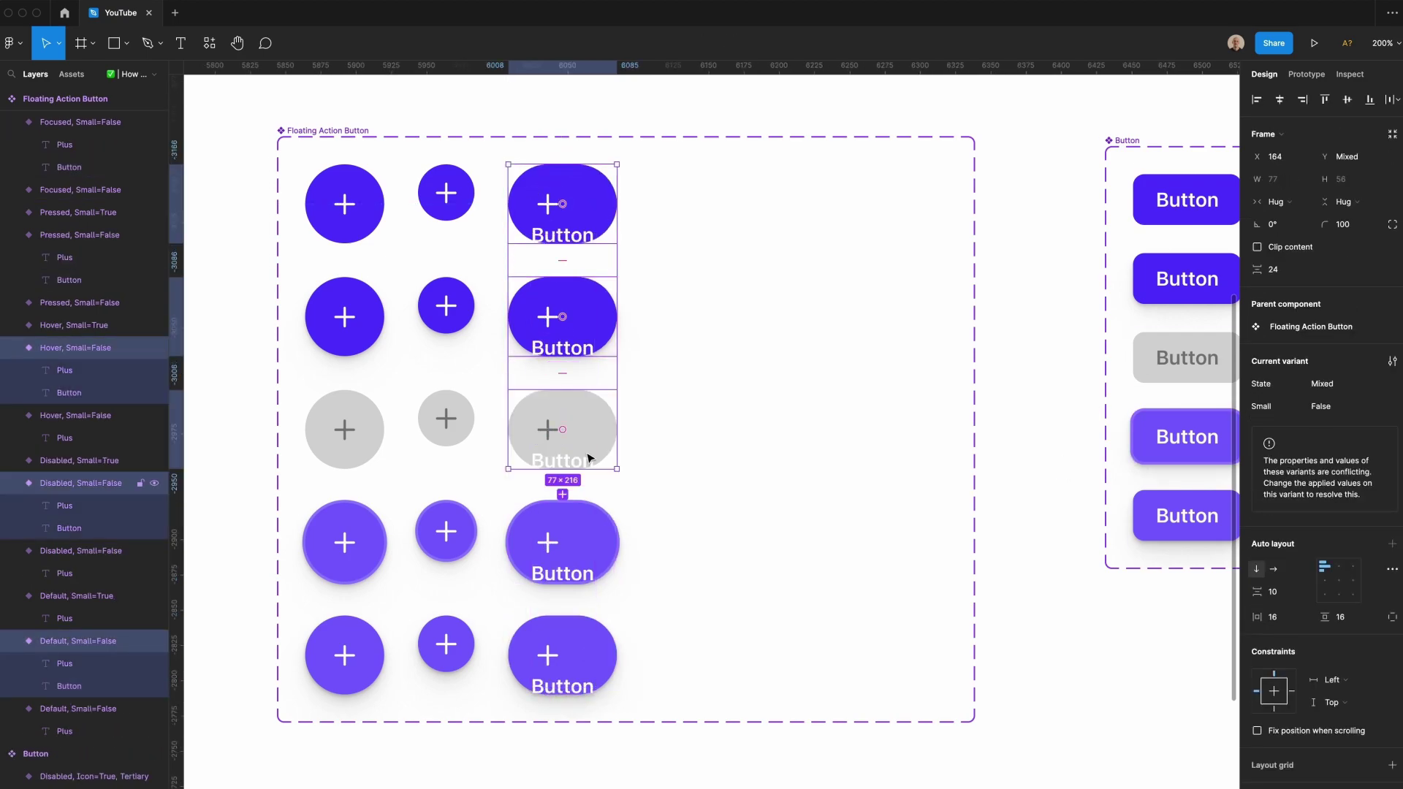
pyautogui.keyDown('shift'); pyautogui.click(581, 555); pyautogui.keyUp('shift')
pyautogui.keyDown('shift'); pyautogui.click(582, 667); pyautogui.keyUp('shift')
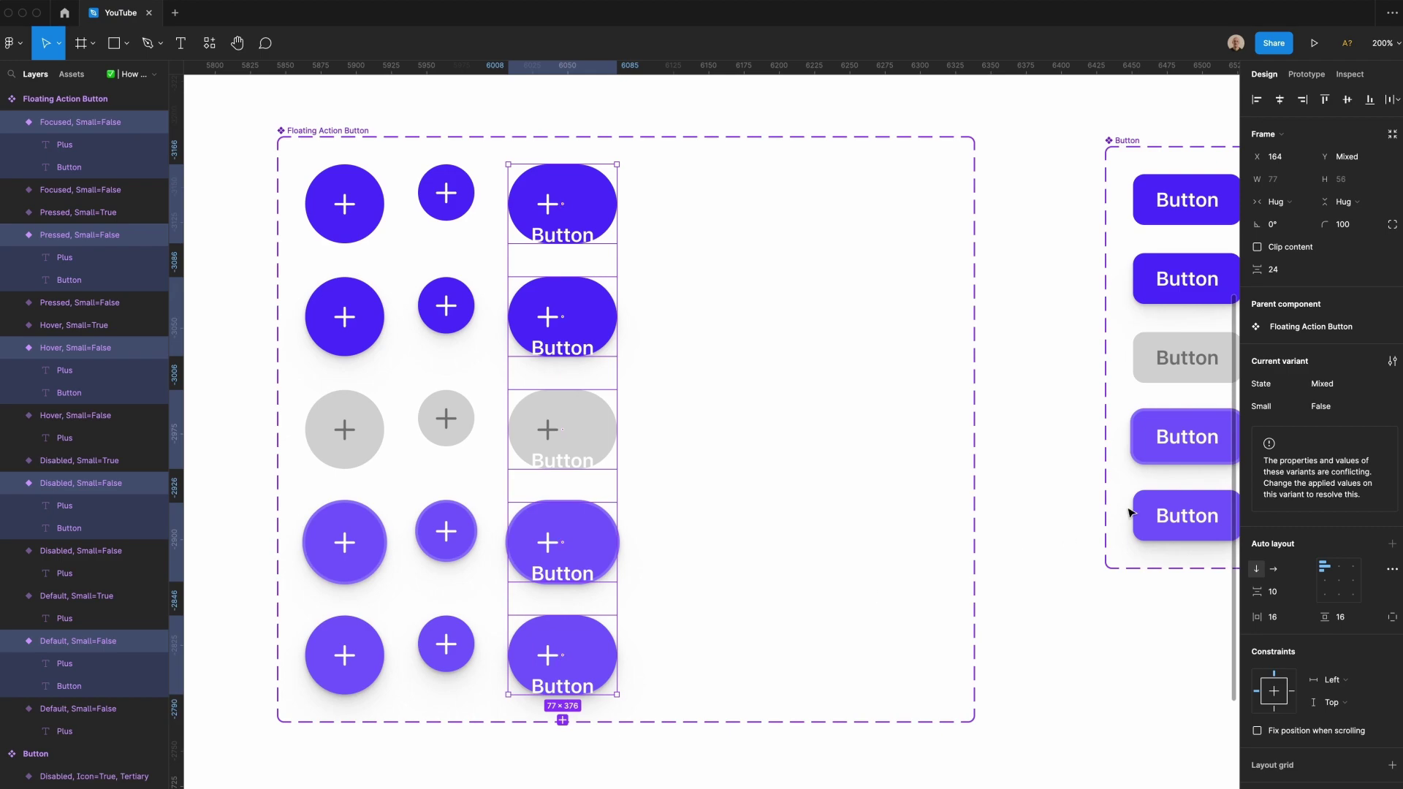
pyautogui.click(1273, 571)
pyautogui.click(1281, 592)
pyautogui.write('8')
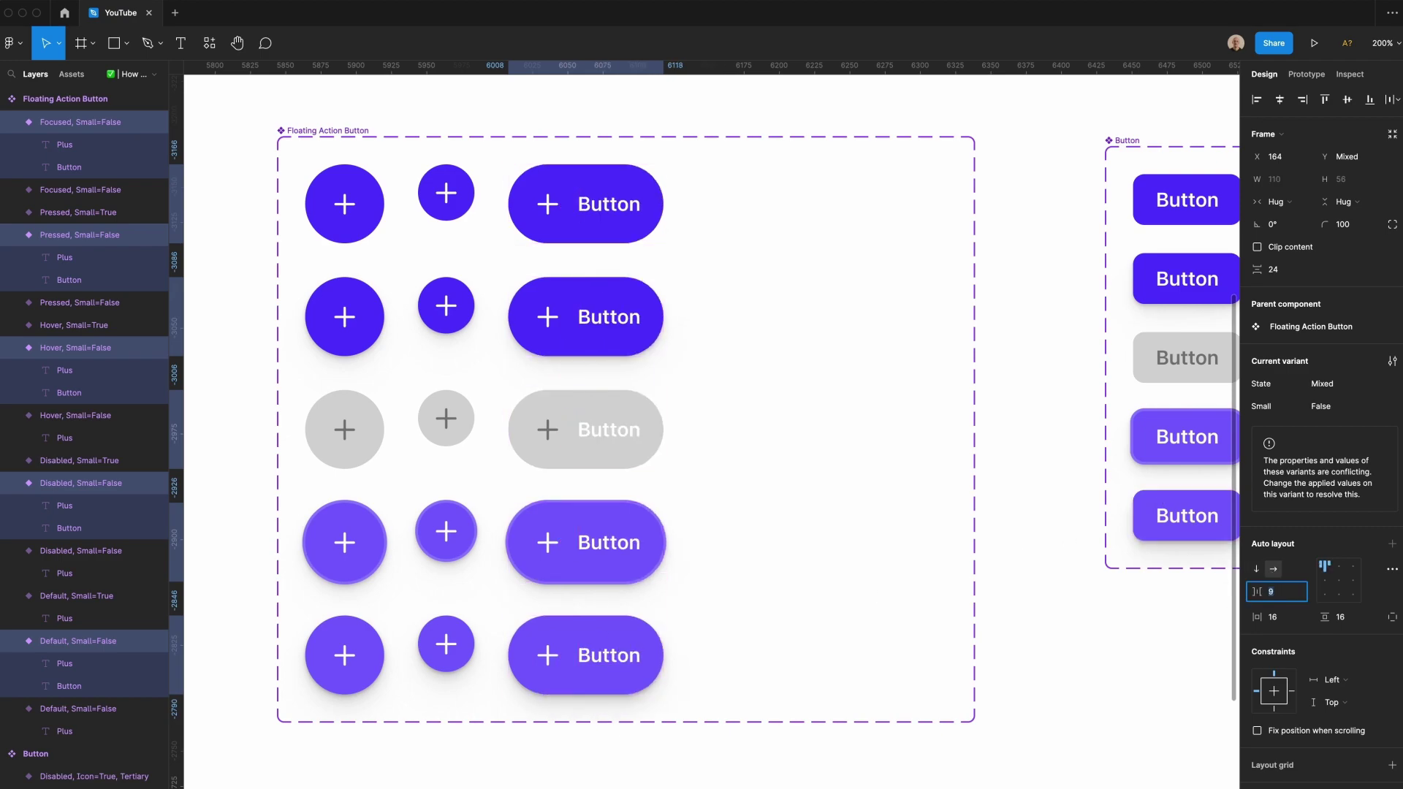
pyautogui.press('Return')
# Set the font size of the five third-column Button labels to 16.
pyautogui.keyDown('super'); pyautogui.click(630, 541); pyautogui.keyUp('super')
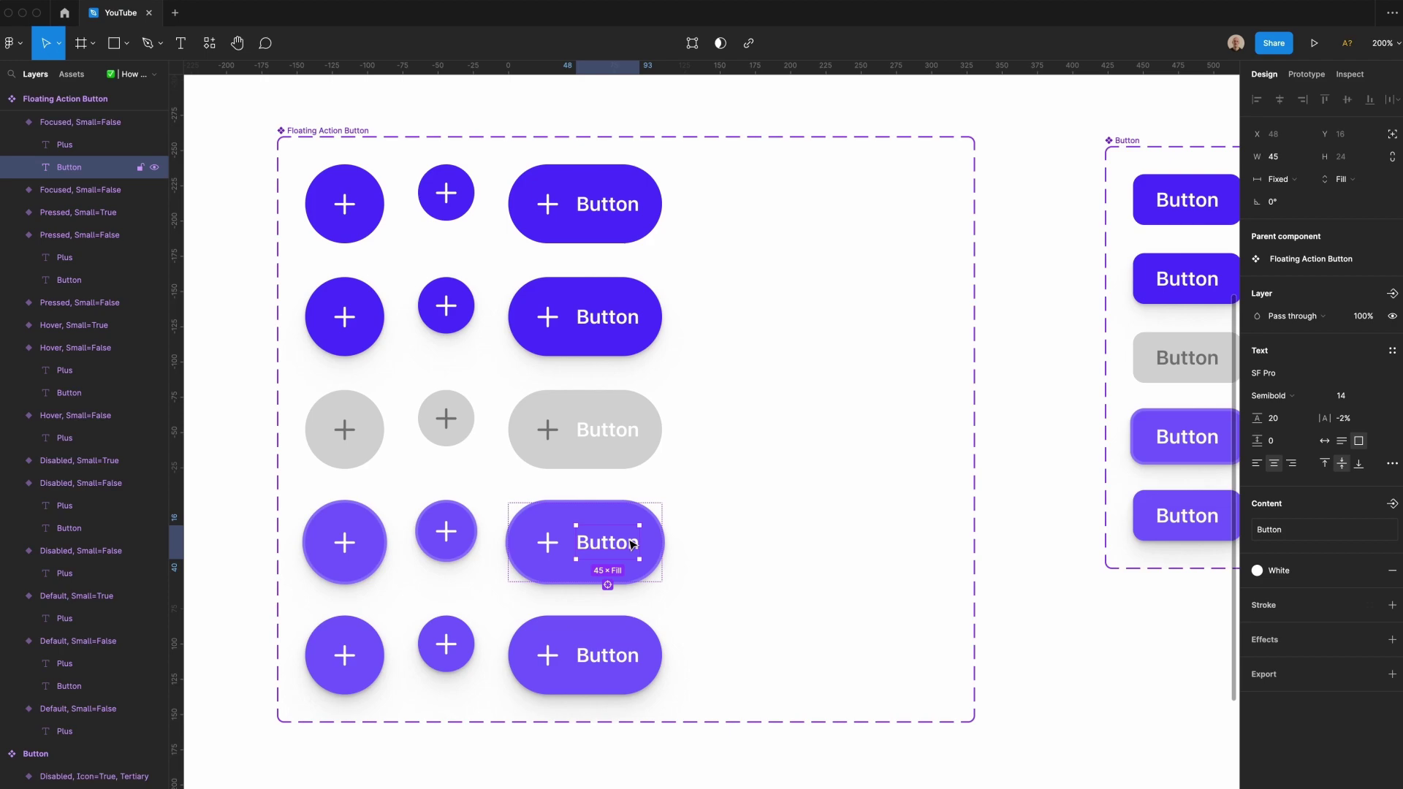
pyautogui.keyDown('shift'); pyautogui.keyDown('super'); pyautogui.click(615, 642); pyautogui.keyUp('super'); pyautogui.keyUp('shift')
pyautogui.keyDown('shift'); pyautogui.click(608, 432); pyautogui.keyUp('shift')
pyautogui.keyDown('shift'); pyautogui.click(609, 317); pyautogui.keyUp('shift')
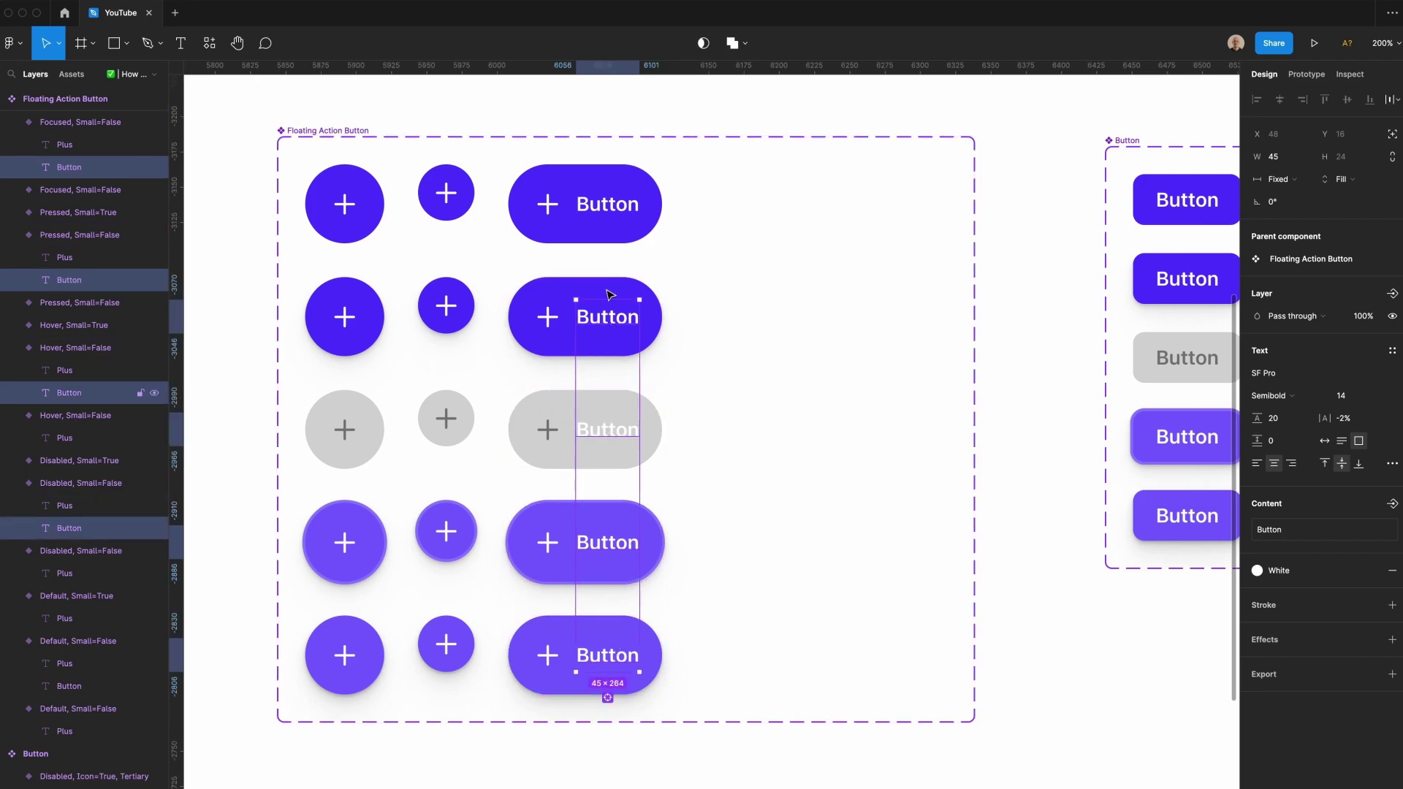
pyautogui.keyDown('shift'); pyautogui.click(609, 204); pyautogui.keyUp('shift')
pyautogui.click(1350, 396)
pyautogui.press('Up')
pyautogui.press('Up')
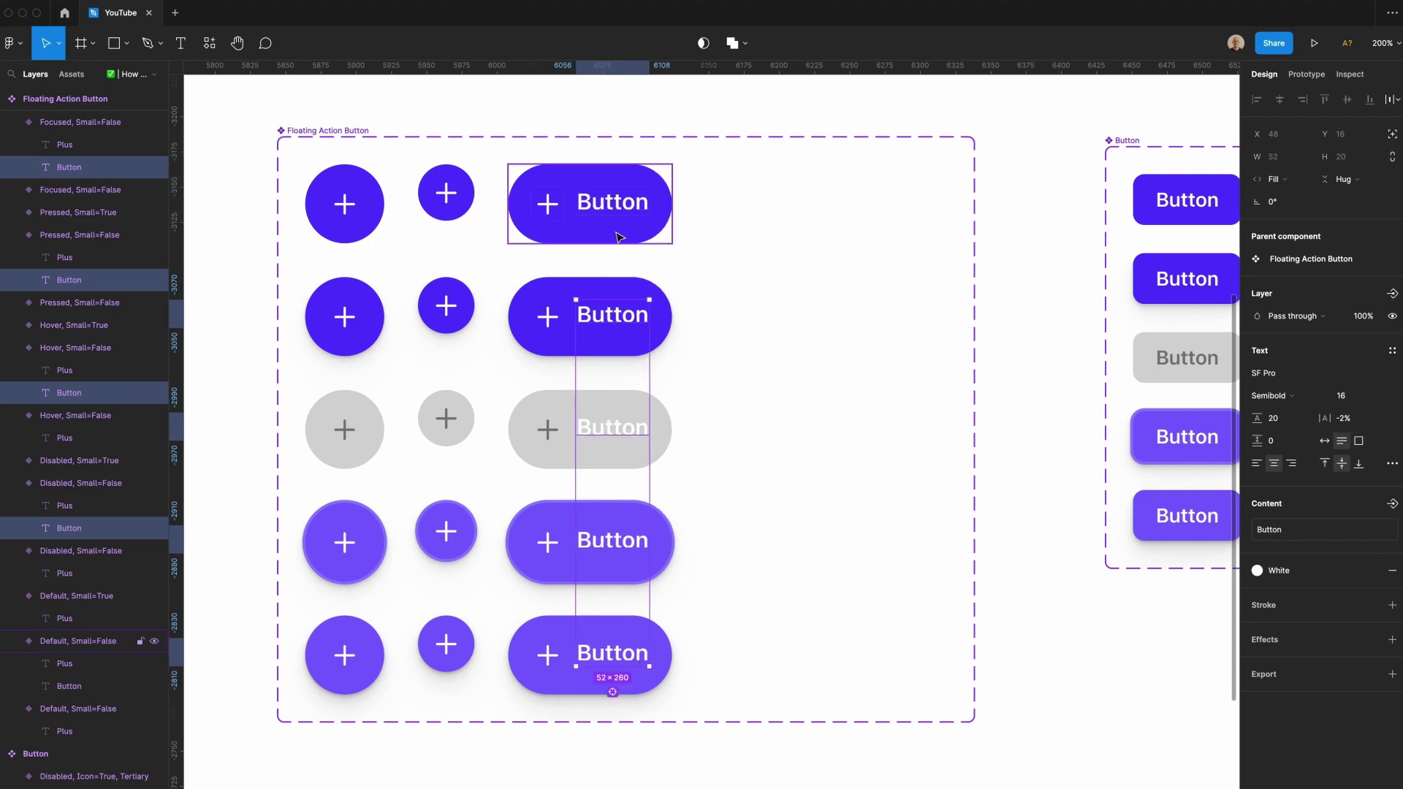
# Set the line height of the five third-column labels to 24 and give the disabled label its plus icon's grey.
pyautogui.keyDown('shift'); pyautogui.click(616, 211); pyautogui.keyUp('shift')
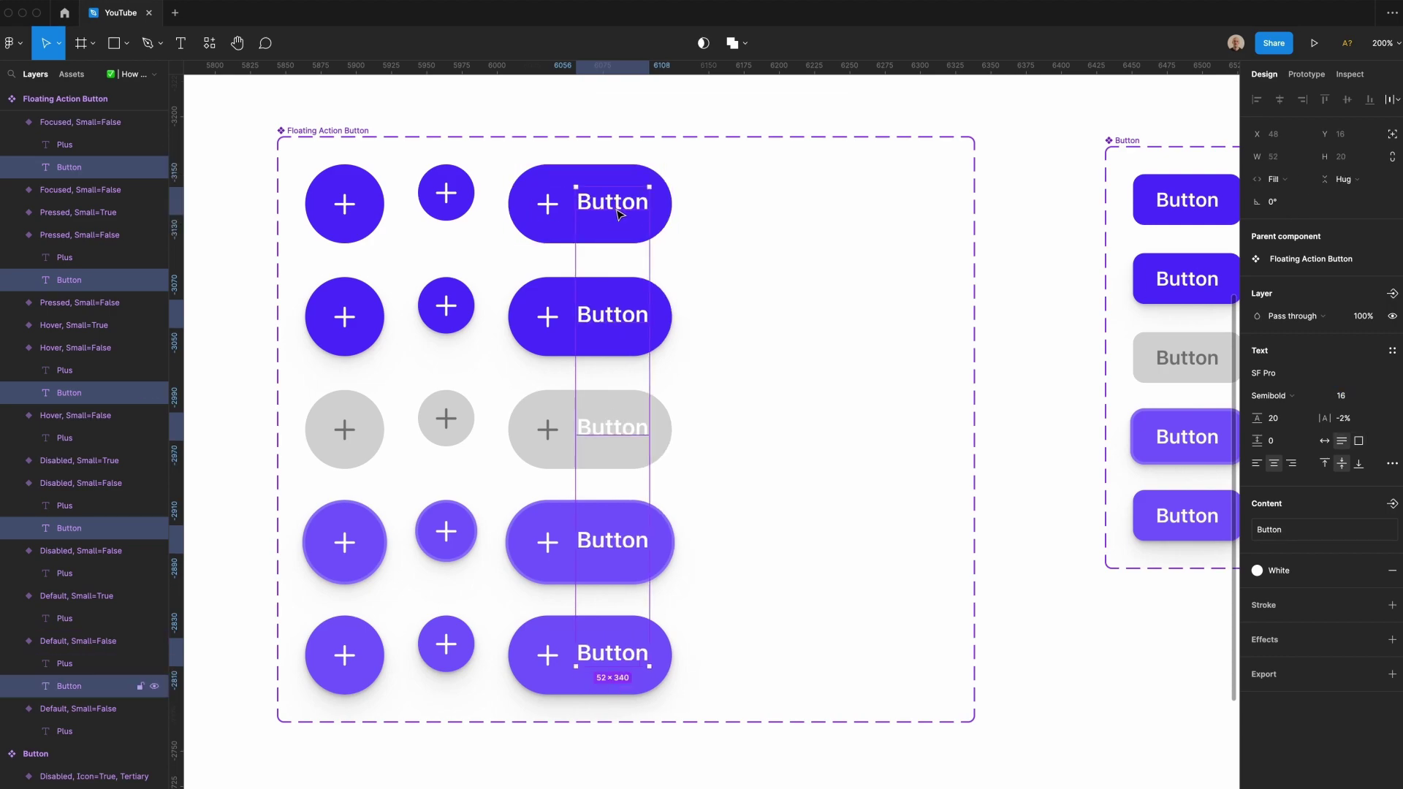
pyautogui.click(1273, 418)
pyautogui.press('Up')
pyautogui.press('Up')
pyautogui.press('Up')
pyautogui.press('Up')
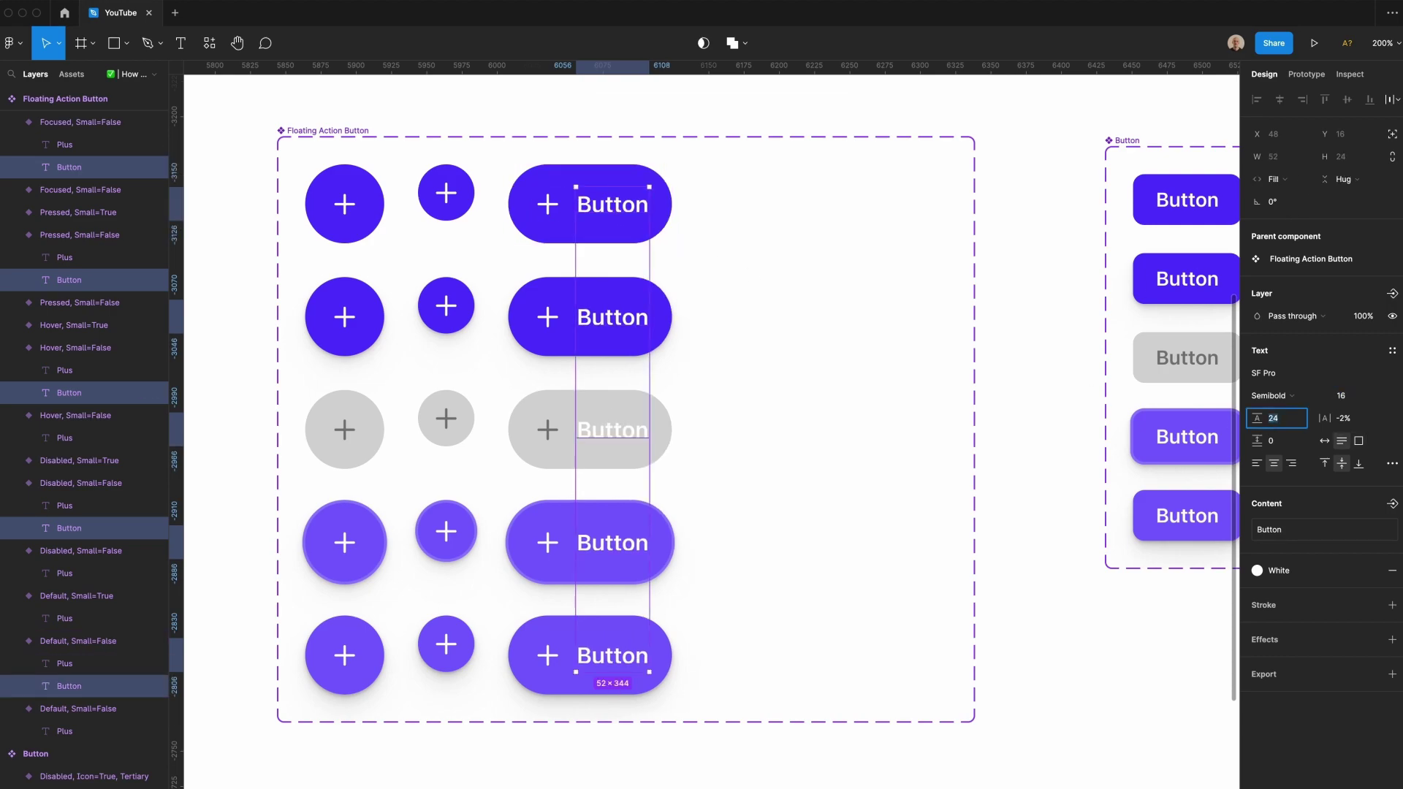
pyautogui.click(978, 690)
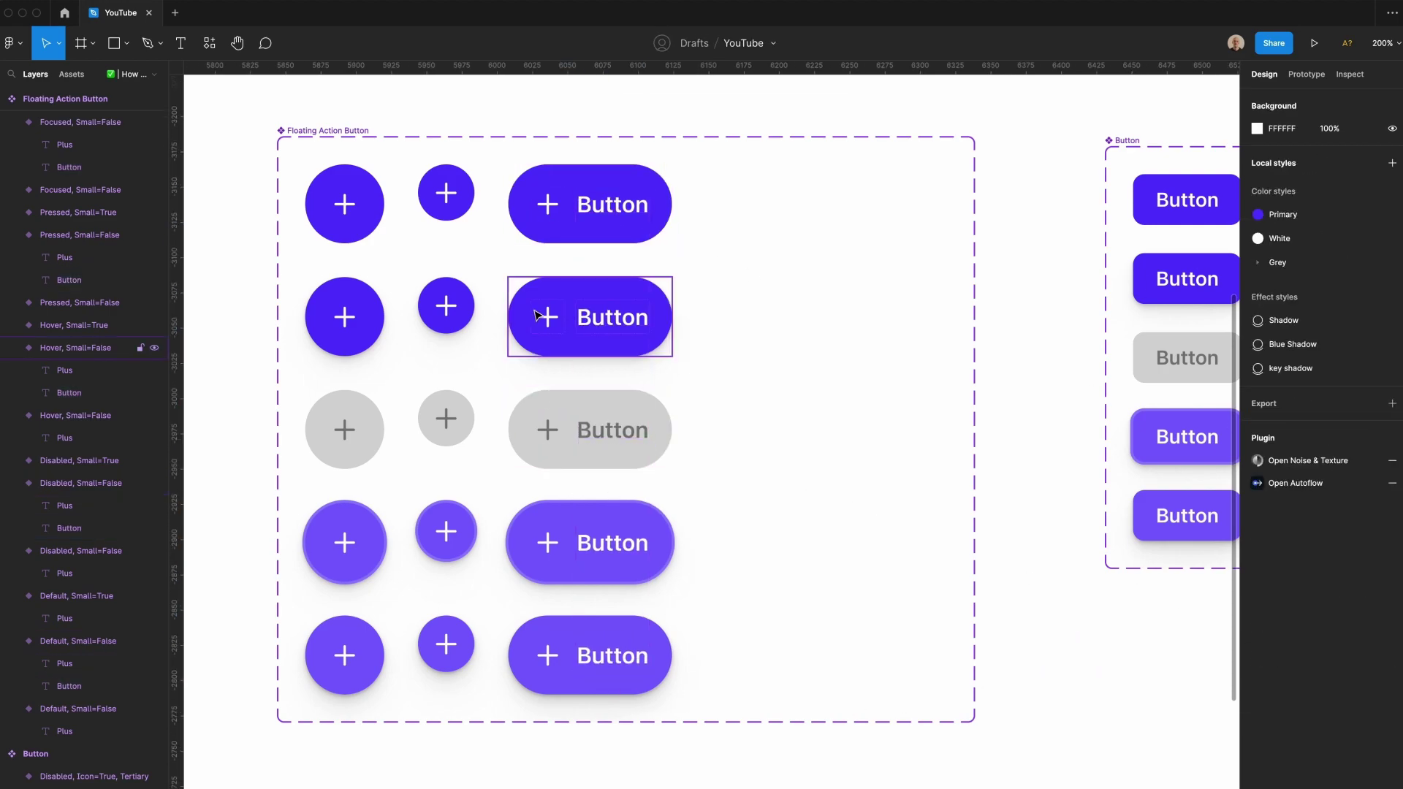
pyautogui.click(593, 243)
pyautogui.keyDown('shift'); pyautogui.click(585, 655); pyautogui.keyUp('shift')
pyautogui.keyDown('shift'); pyautogui.click(578, 543); pyautogui.keyUp('shift')
pyautogui.keyDown('shift'); pyautogui.click(561, 411); pyautogui.keyUp('shift')
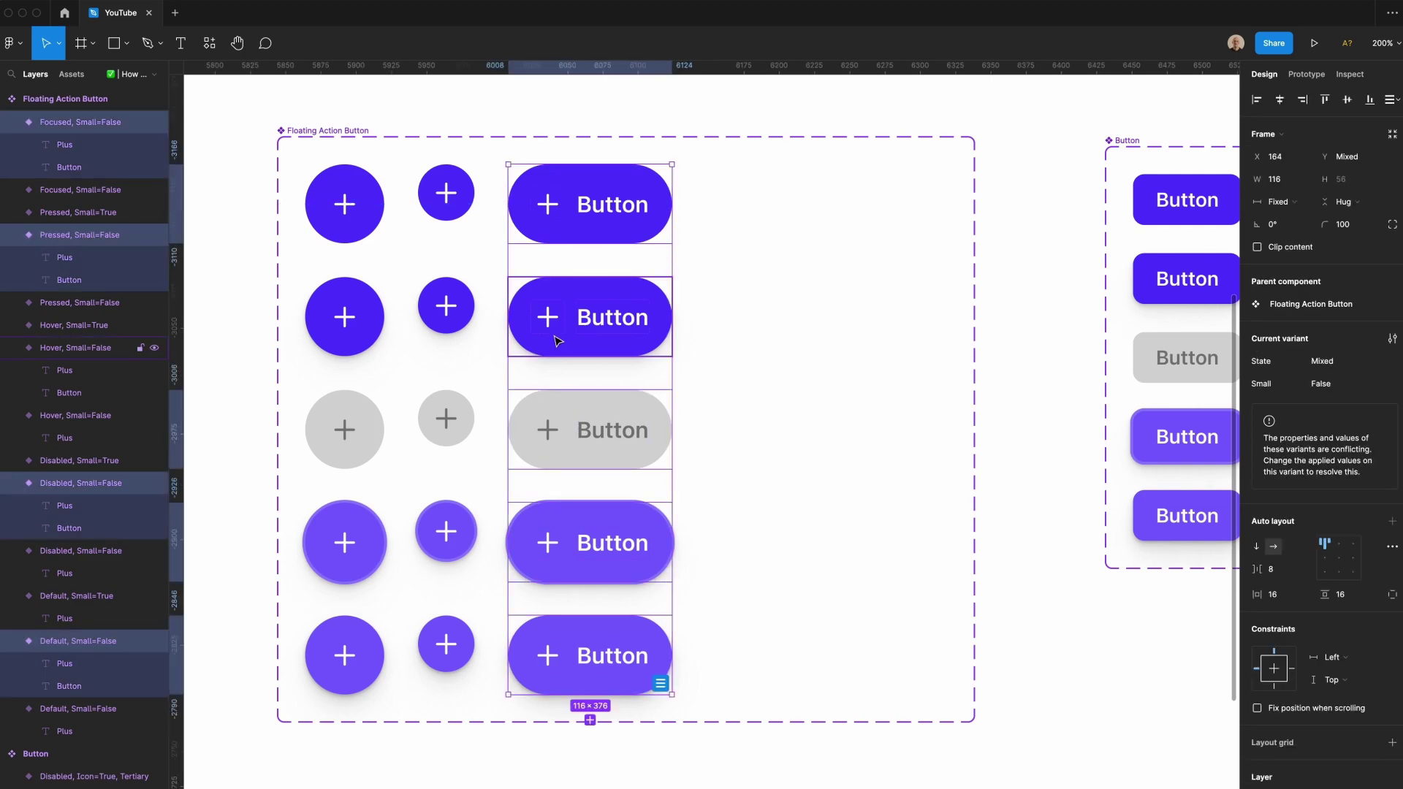
pyautogui.keyDown('shift'); pyautogui.click(554, 339); pyautogui.keyUp('shift')
# Duplicate the five small icon-only variants into a fourth column beside the large labelled variants.
pyautogui.click(431, 206)
pyautogui.keyDown('shift'); pyautogui.click(437, 307); pyautogui.keyUp('shift')
pyautogui.keyDown('shift'); pyautogui.click(442, 437); pyautogui.keyUp('shift')
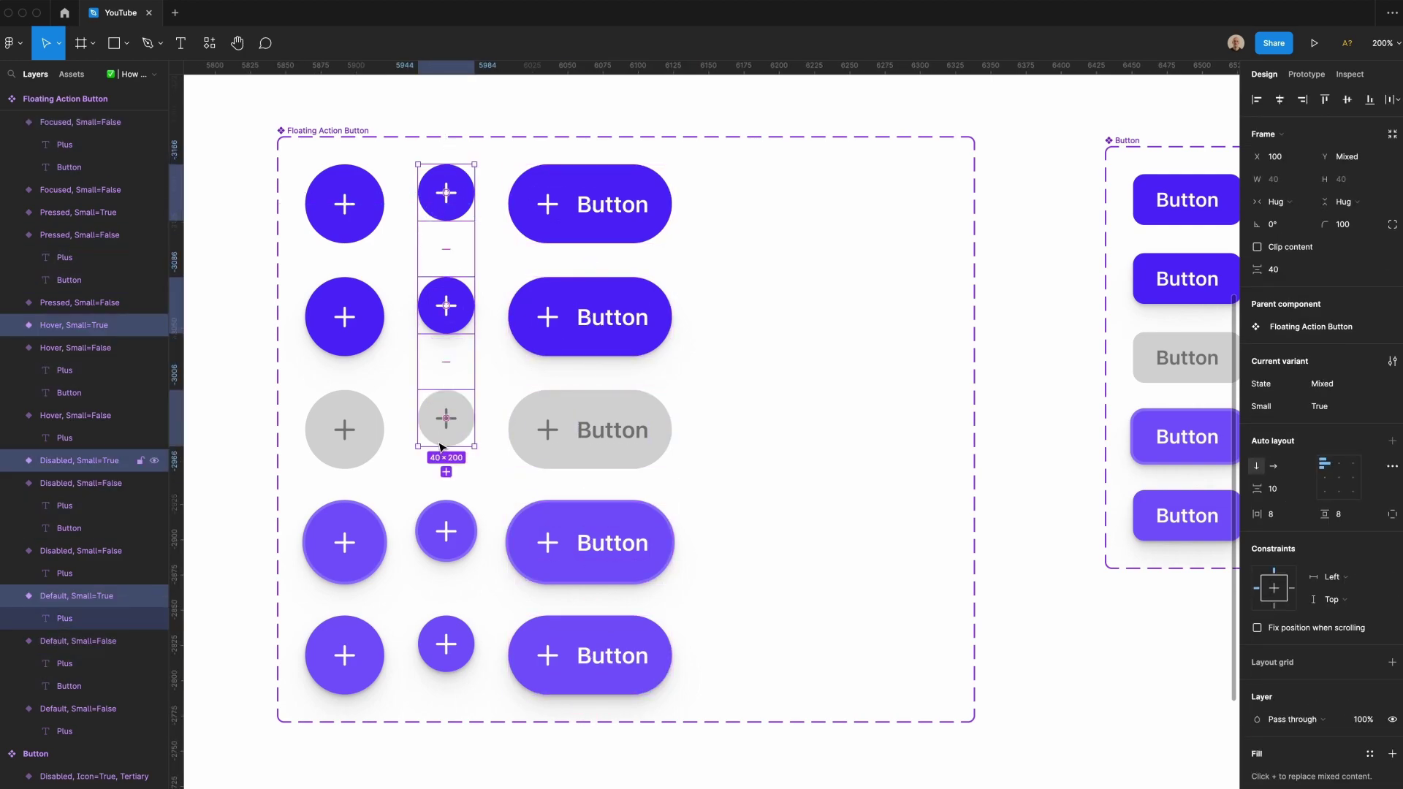
pyautogui.keyDown('shift'); pyautogui.click(443, 539); pyautogui.keyUp('shift')
pyautogui.keyDown('shift'); pyautogui.click(456, 636); pyautogui.keyUp('shift')
pyautogui.moveTo(464, 634); pyautogui.dragTo(775, 621)
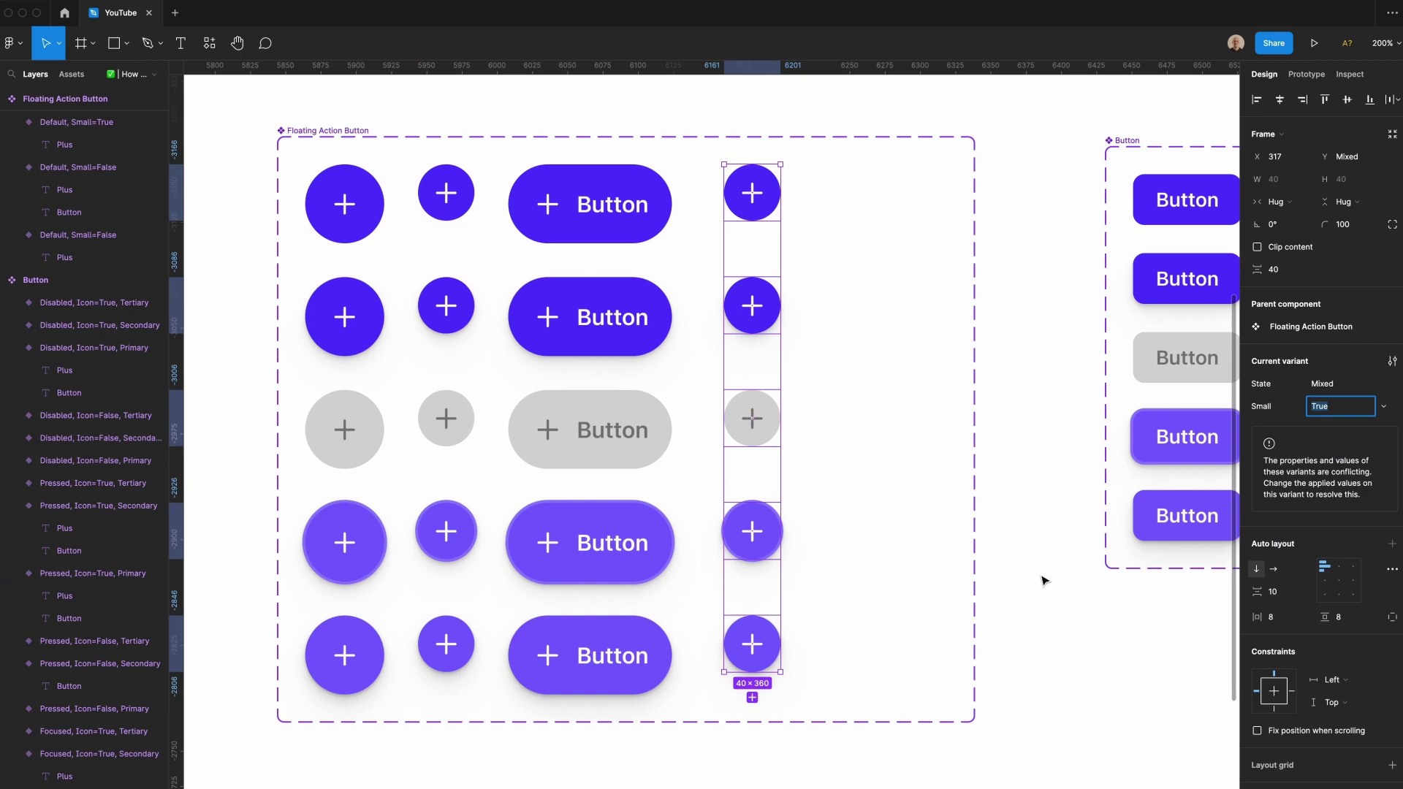
# Copy the Button component's text label into each small variant in the fourth column.
pyautogui.click(577, 241)
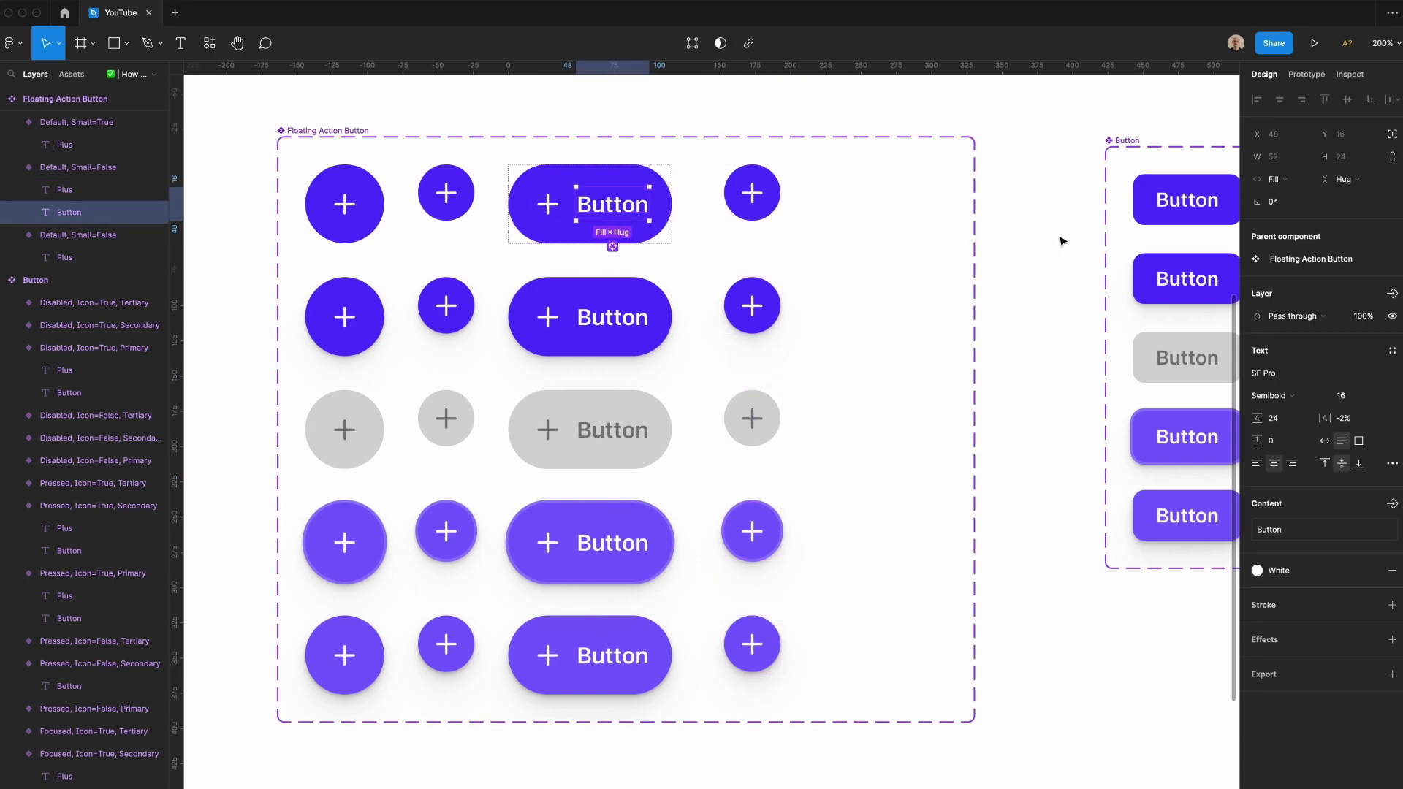
pyautogui.click(1198, 201)
pyautogui.doubleClick(1196, 198)
pyautogui.press('super+c')
pyautogui.moveTo(761, 764); pyautogui.dragTo(727, 190)
pyautogui.press('super+v')
# Set the five fourth-column variants to horizontal auto layout with 8 spacing between items.
pyautogui.moveTo(786, 760); pyautogui.dragTo(720, 205)
pyautogui.click(1273, 570)
pyautogui.click(1272, 593)
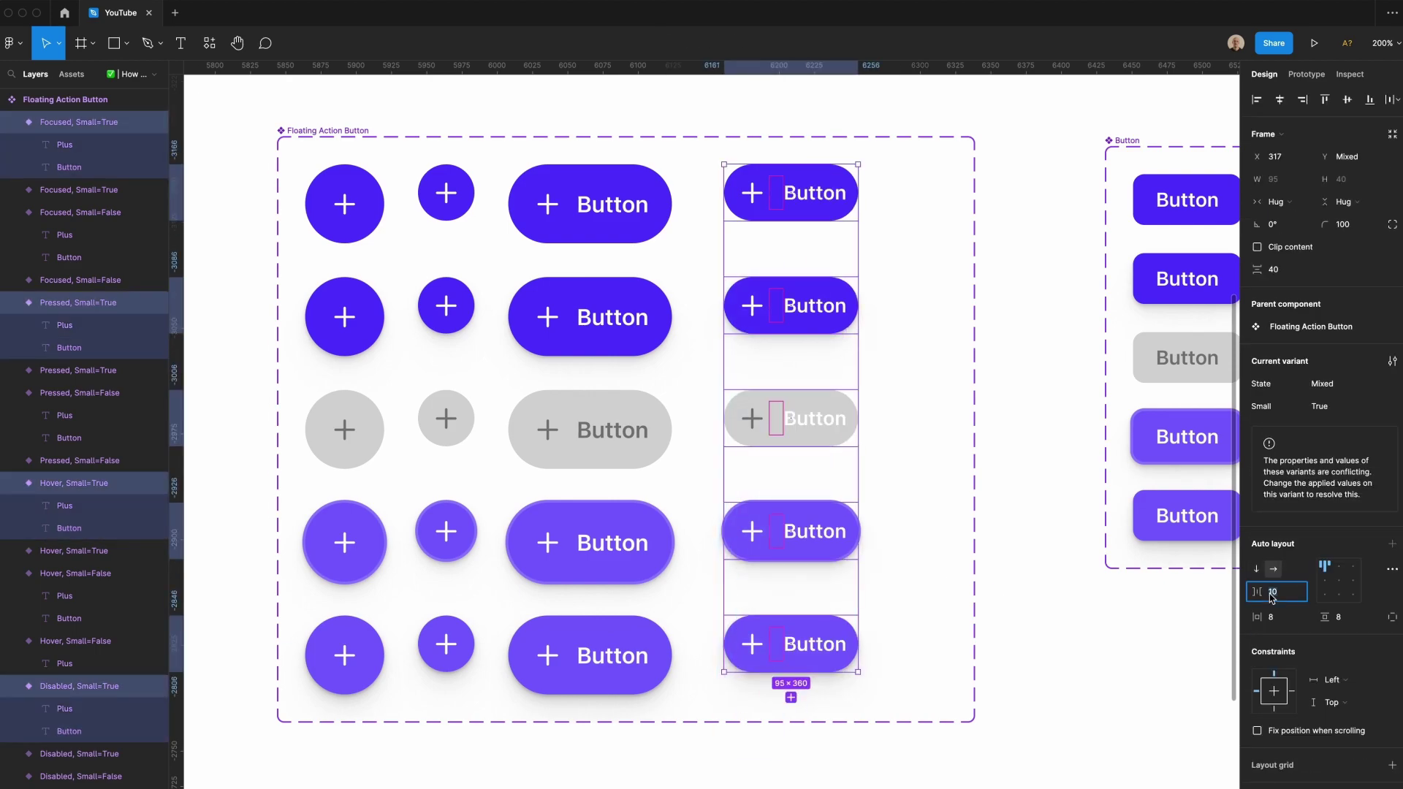
pyautogui.write('8')
pyautogui.press('Return')
# Set the right padding of the five large labelled variants to 20.
pyautogui.moveTo(606, 768); pyautogui.dragTo(538, 201)
pyautogui.click(1392, 616)
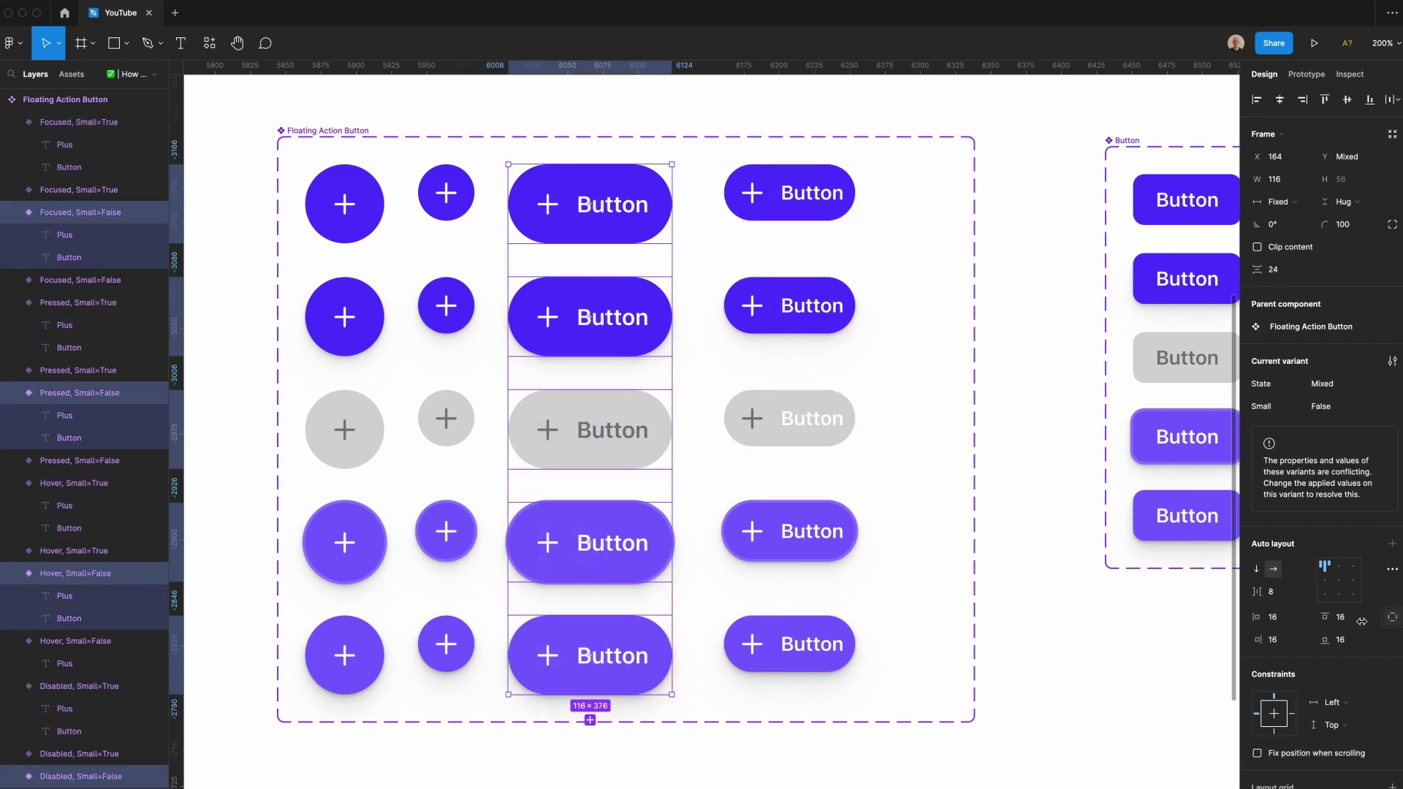
pyautogui.click(1269, 638)
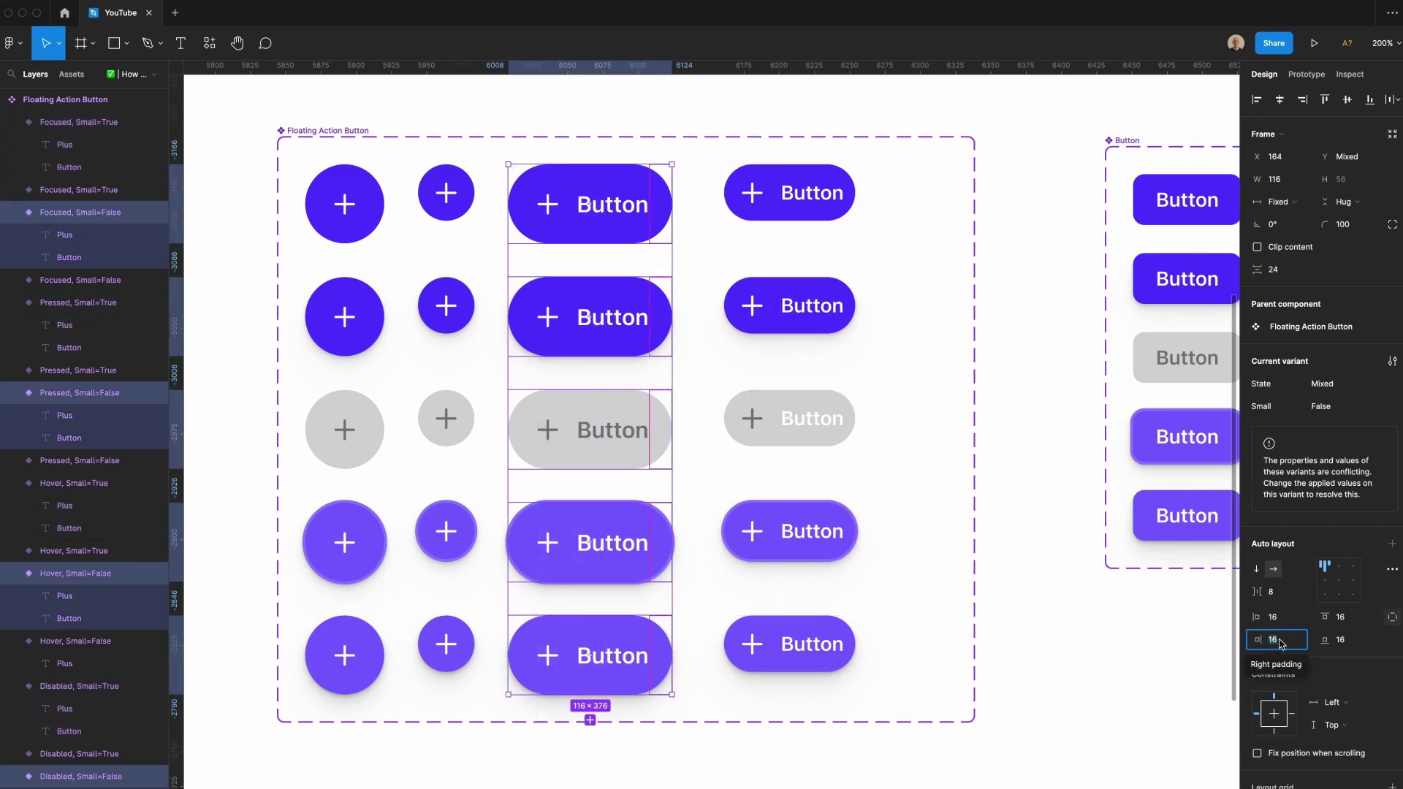
pyautogui.write('20')
pyautogui.press('Return')
# Set the right padding of the five small labelled variants to 16 and shift their column slightly left.
pyautogui.moveTo(802, 743); pyautogui.dragTo(739, 202)
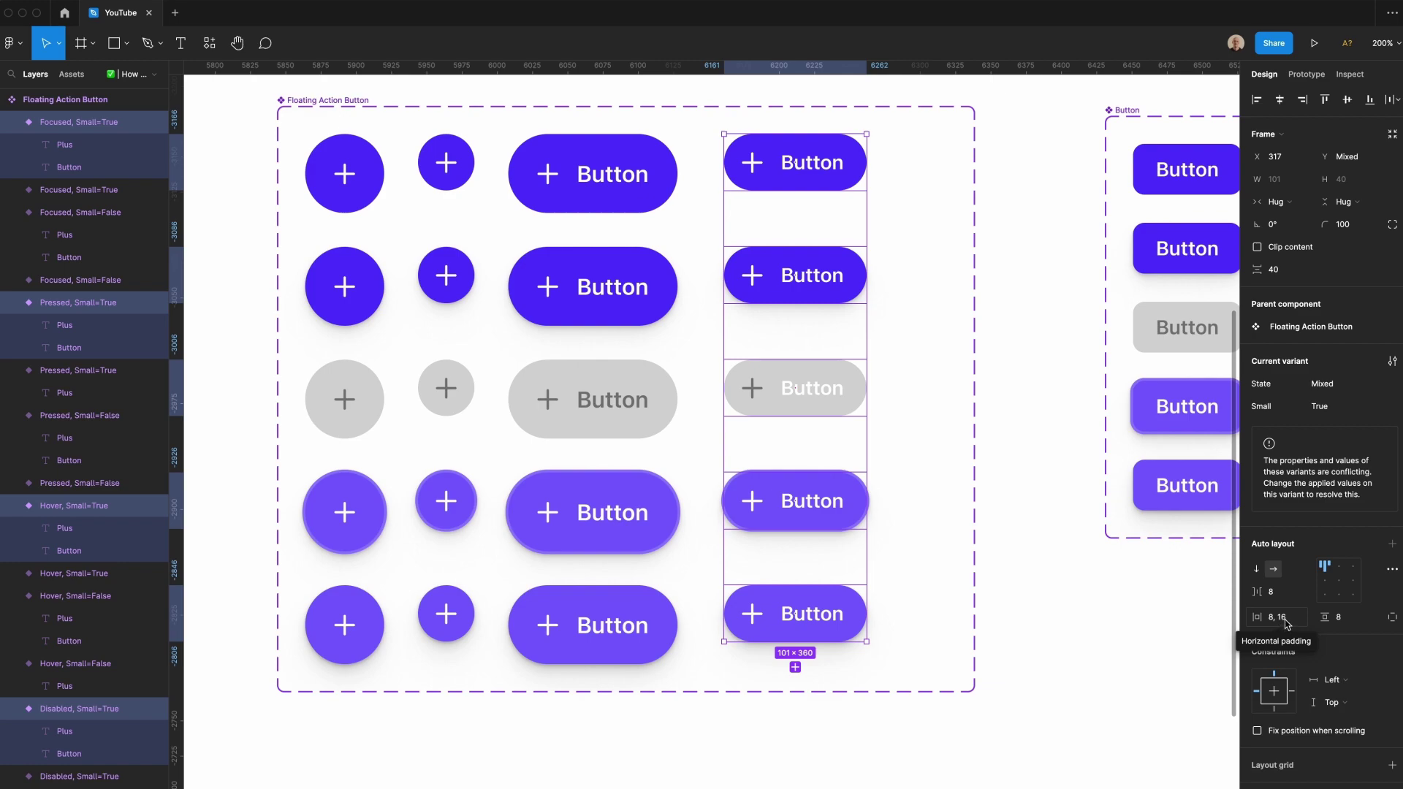
pyautogui.moveTo(822, 607); pyautogui.dragTo(809, 606)
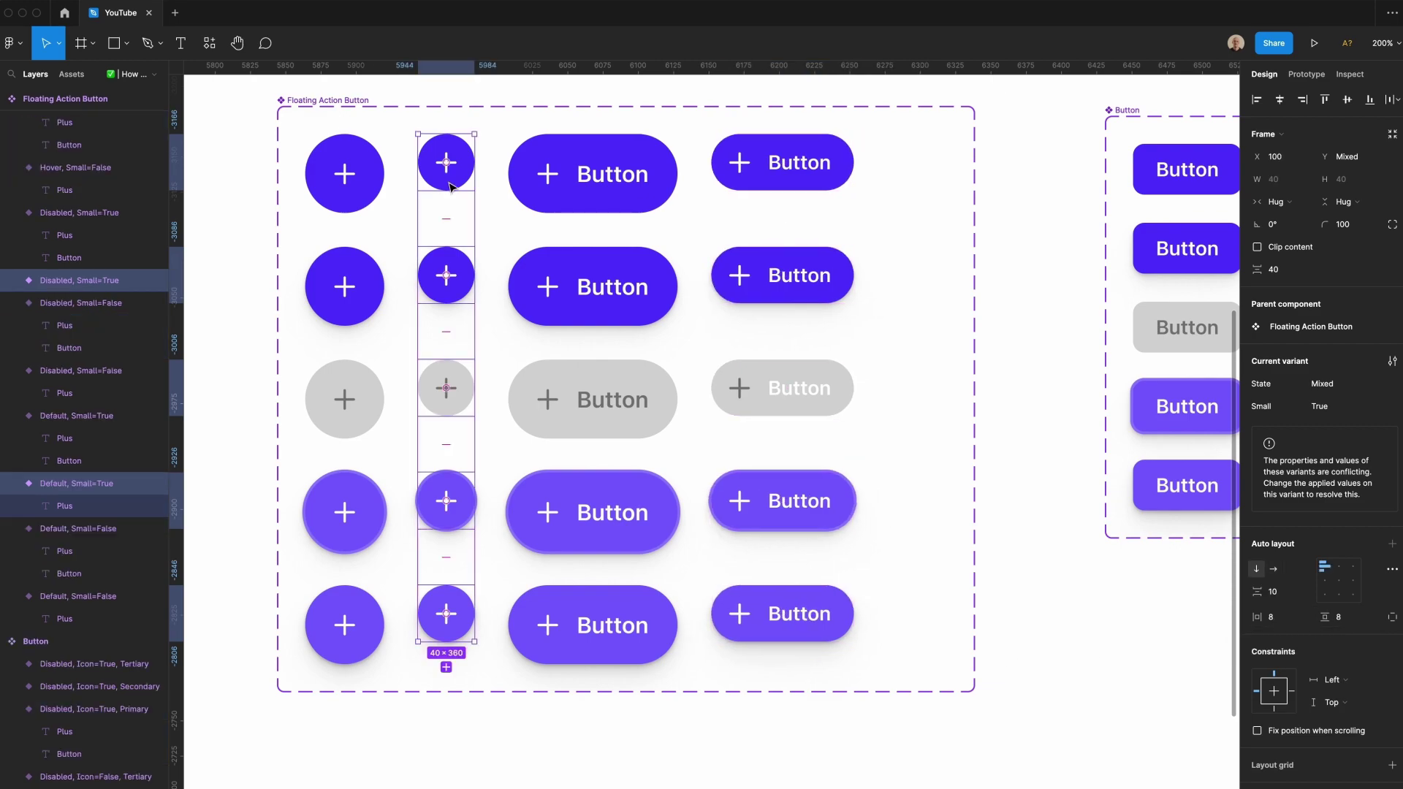
# Reorder the columns so the large labelled variants follow the large icons and the small icon variants come third.
pyautogui.moveTo(442, 218); pyautogui.dragTo(677, 235)
pyautogui.moveTo(426, 158); pyautogui.dragTo(585, 638)
pyautogui.moveTo(549, 628); pyautogui.dragTo(457, 622)
pyautogui.hotkey('shift', 'Right')
pyautogui.hotkey('shift', 'Right')
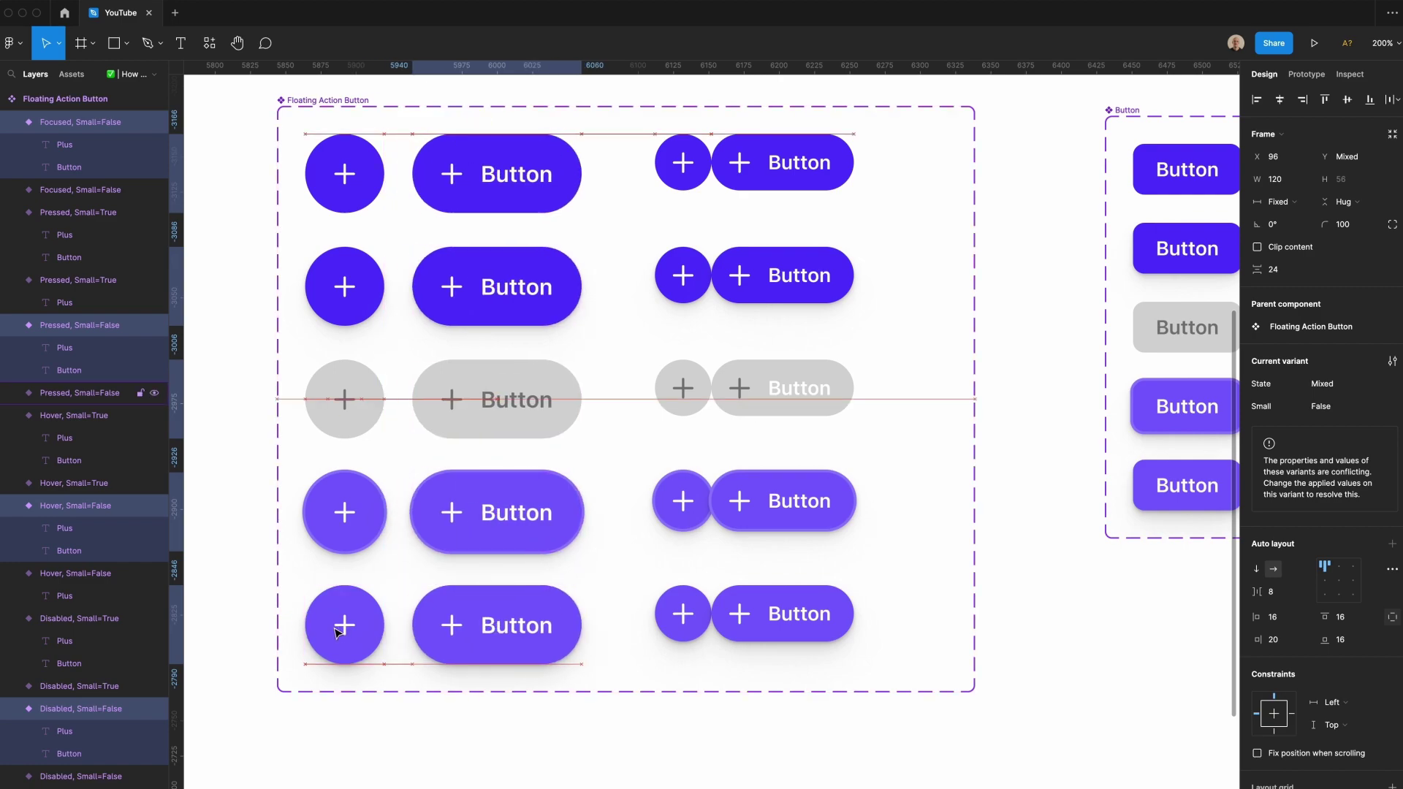
pyautogui.press('Right')
pyautogui.press('Right')
pyautogui.press('Right')
pyautogui.press('Right')
pyautogui.moveTo(708, 757); pyautogui.dragTo(653, 246)
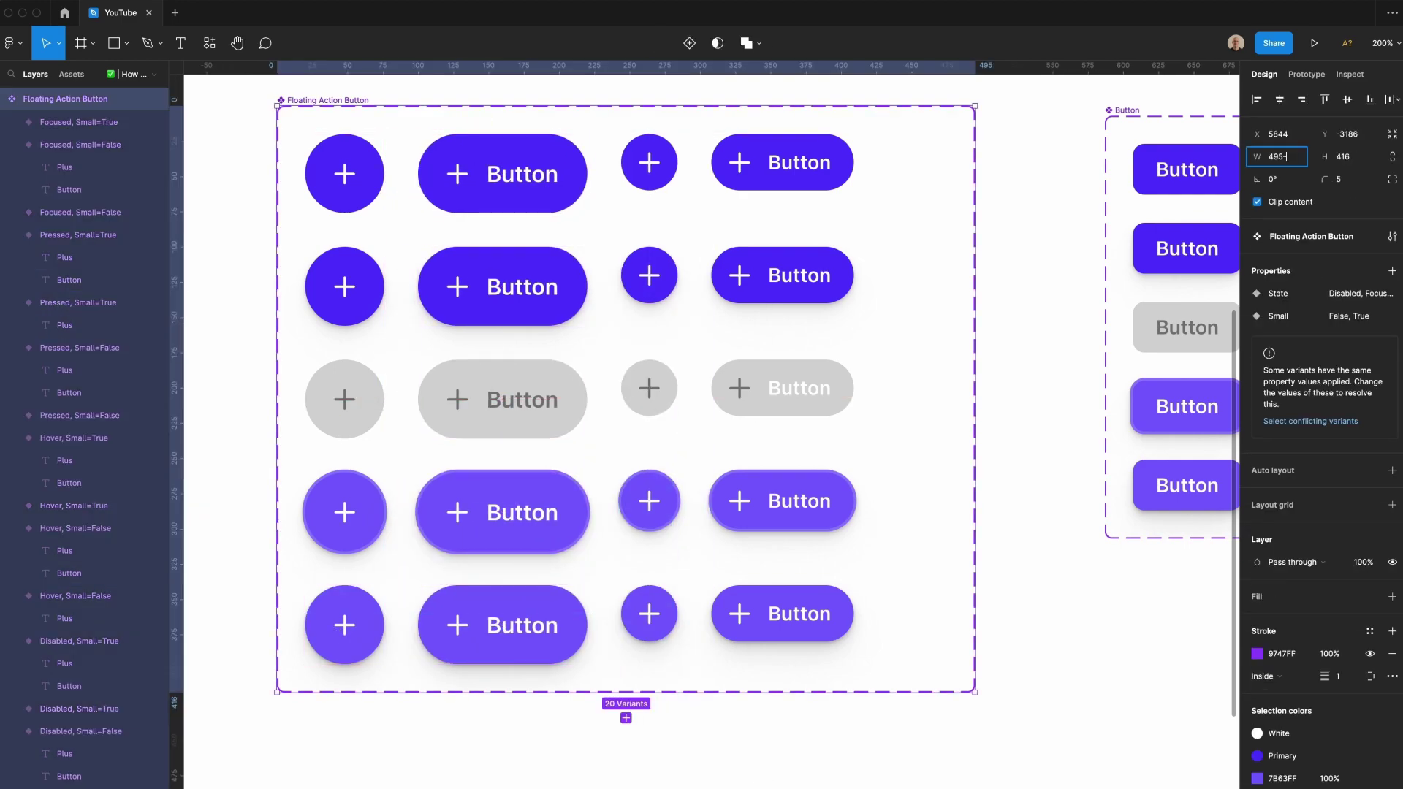
# Reduce the width of the Floating Action Button component set to 429.
pyautogui.press('Return')
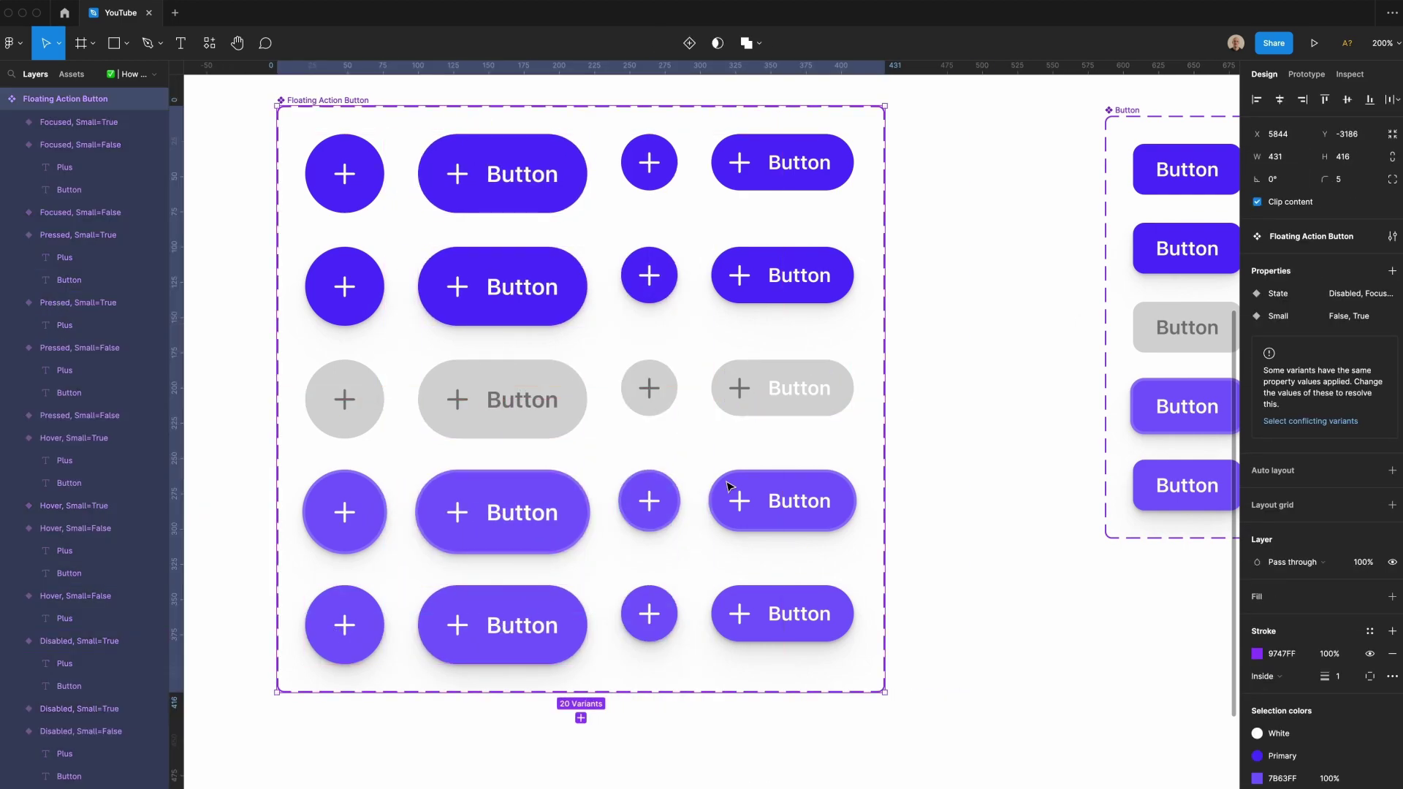
pyautogui.write('-68')
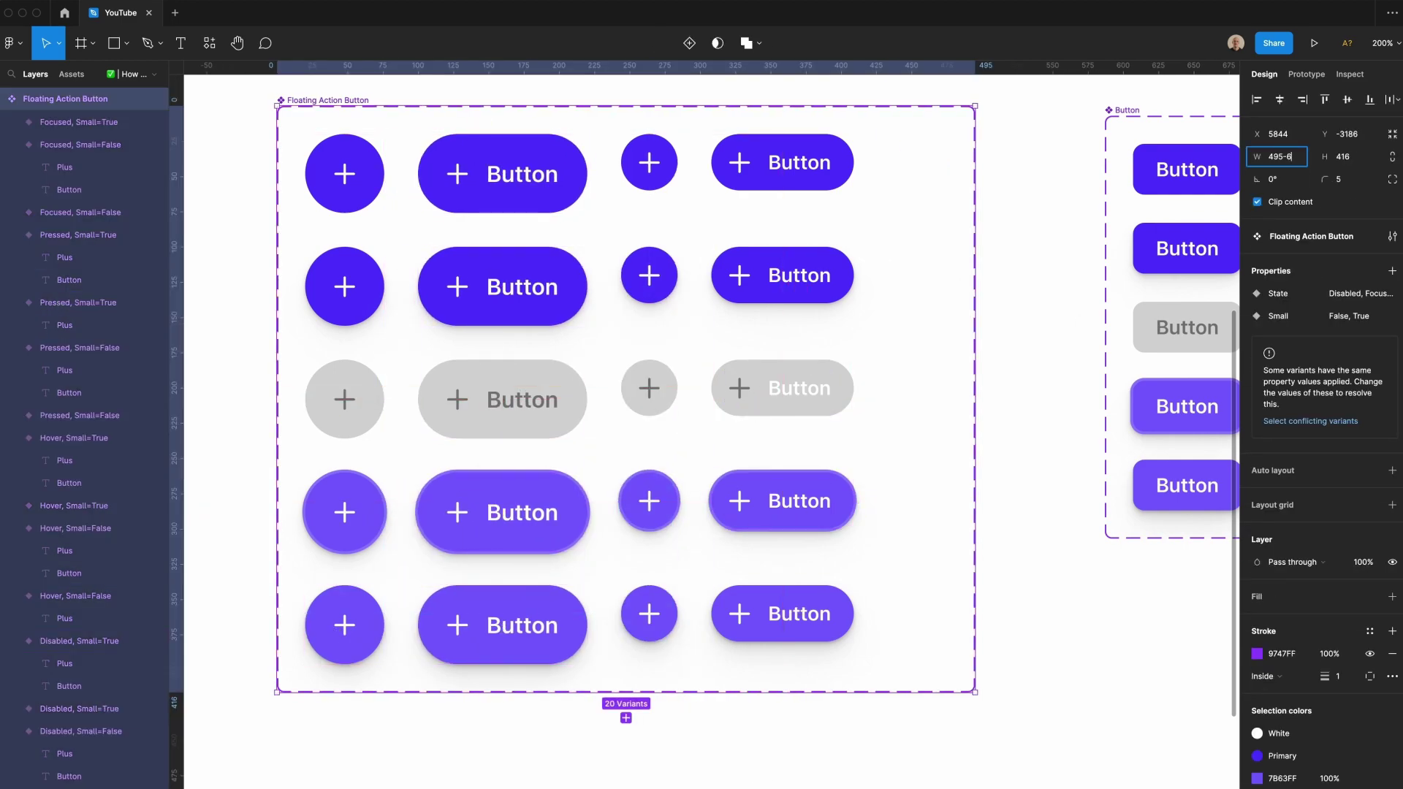
pyautogui.press('Return')
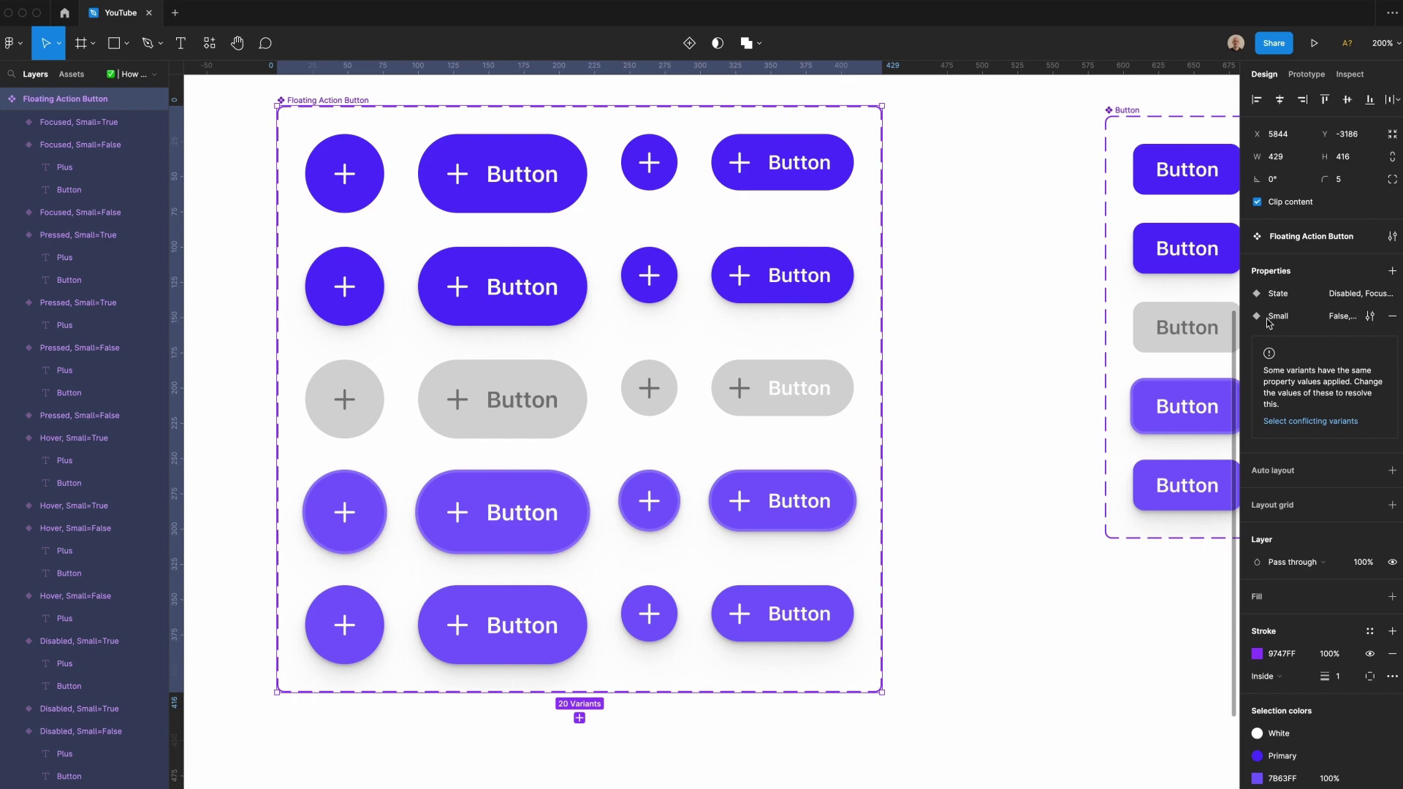
# Sample the plus icon's grey for the text label of the small disabled variant.
pyautogui.keyDown('super'); pyautogui.click(791, 390); pyautogui.keyUp('super')
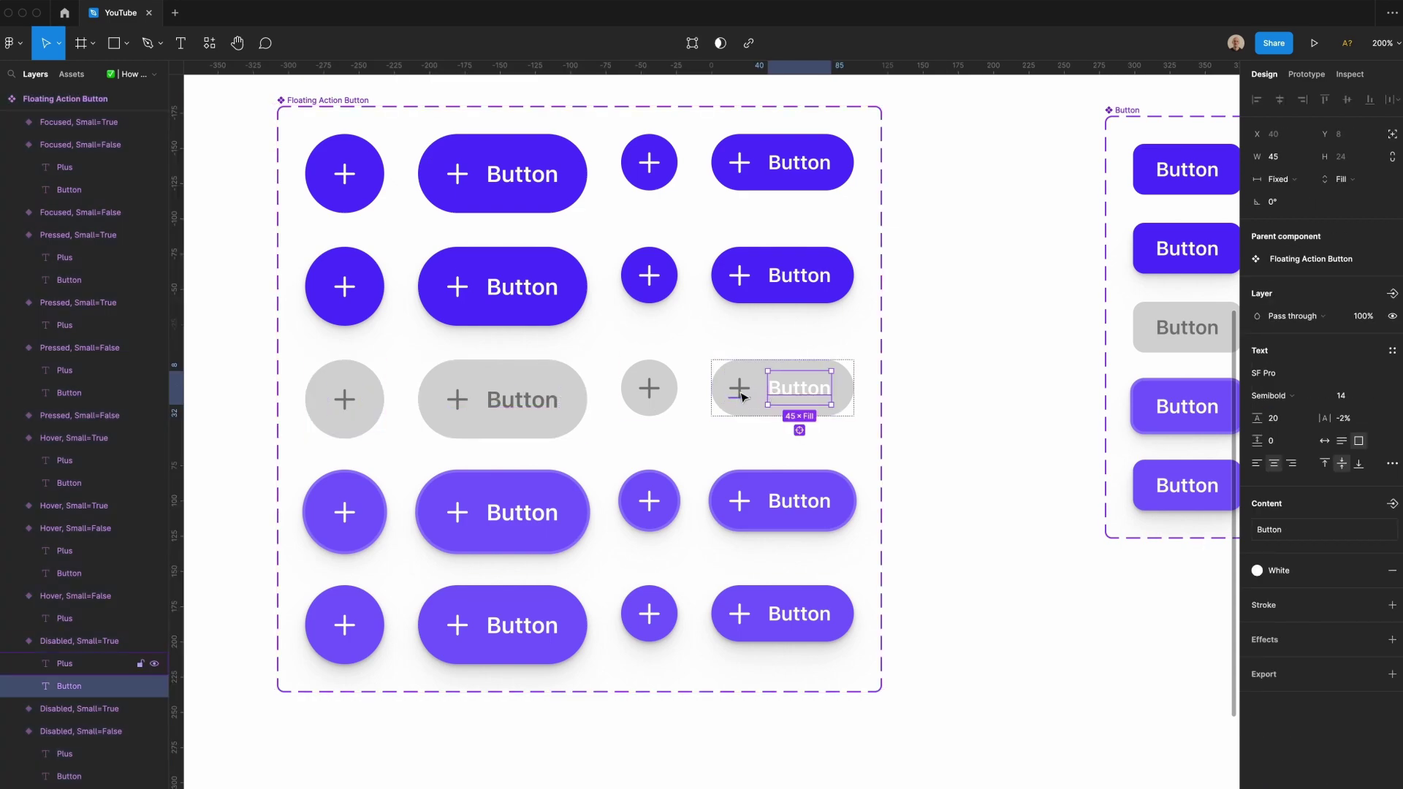
pyautogui.press('i')
pyautogui.press('Escape')
pyautogui.click(891, 361)
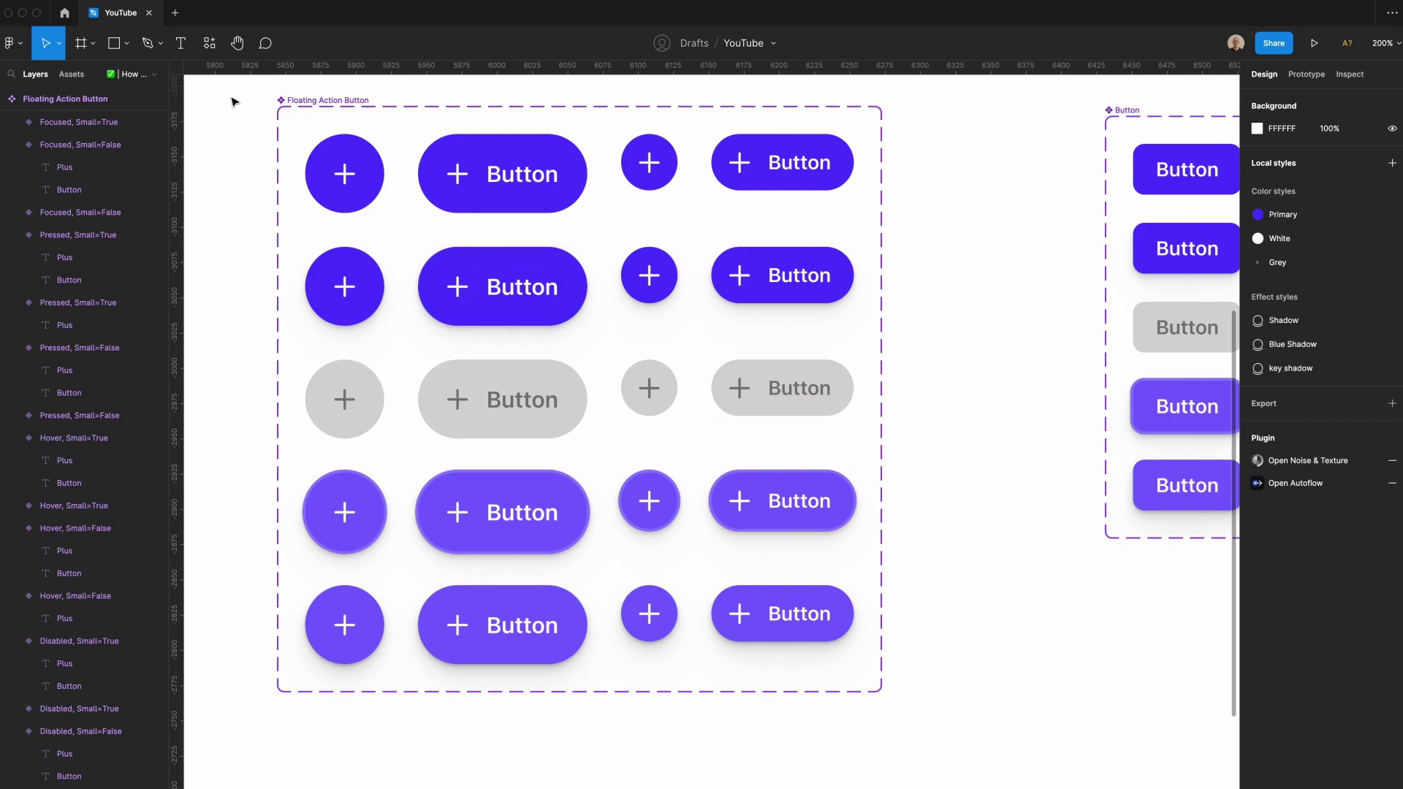
# Add a variant property named Text with the value False to the Floating Action Button set.
pyautogui.click(357, 106)
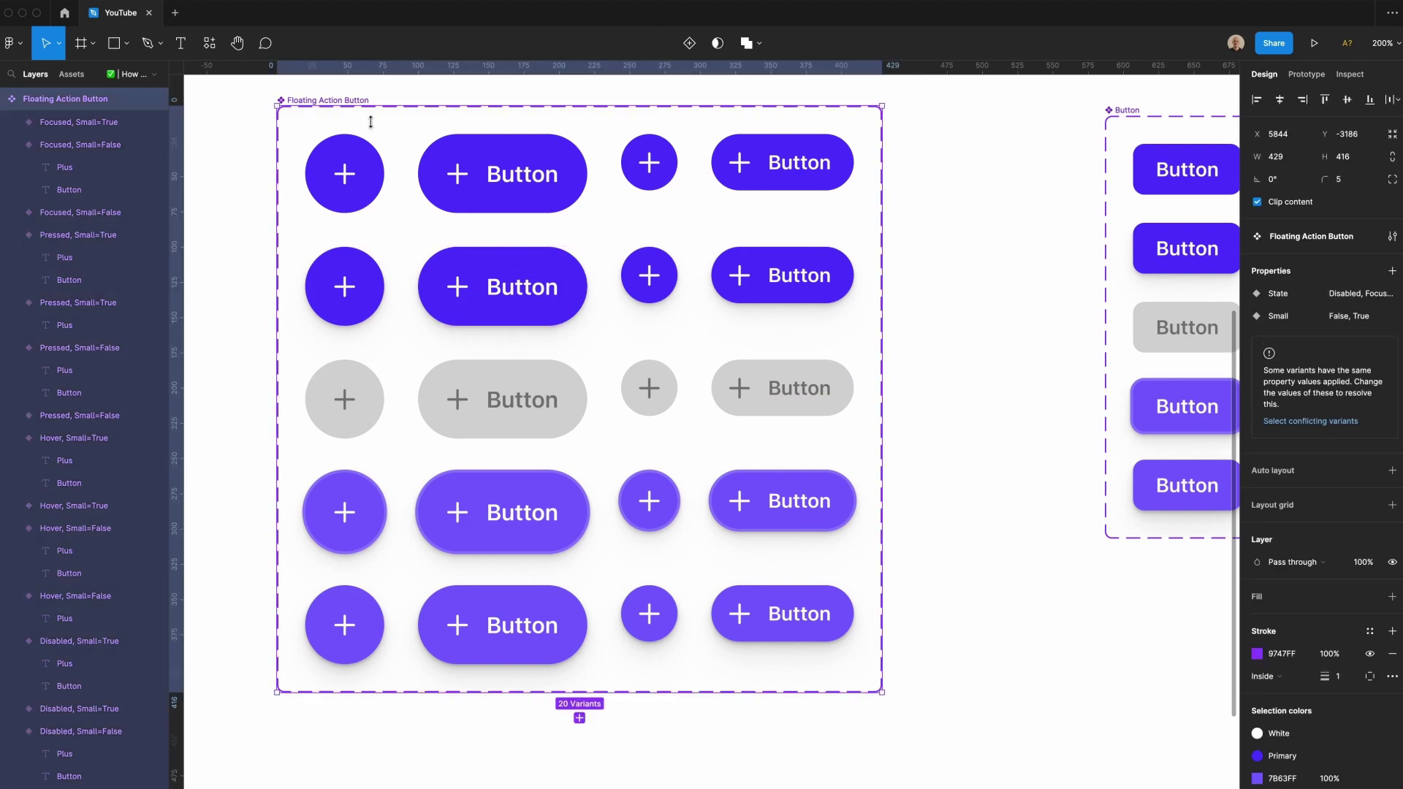
pyautogui.click(1392, 270)
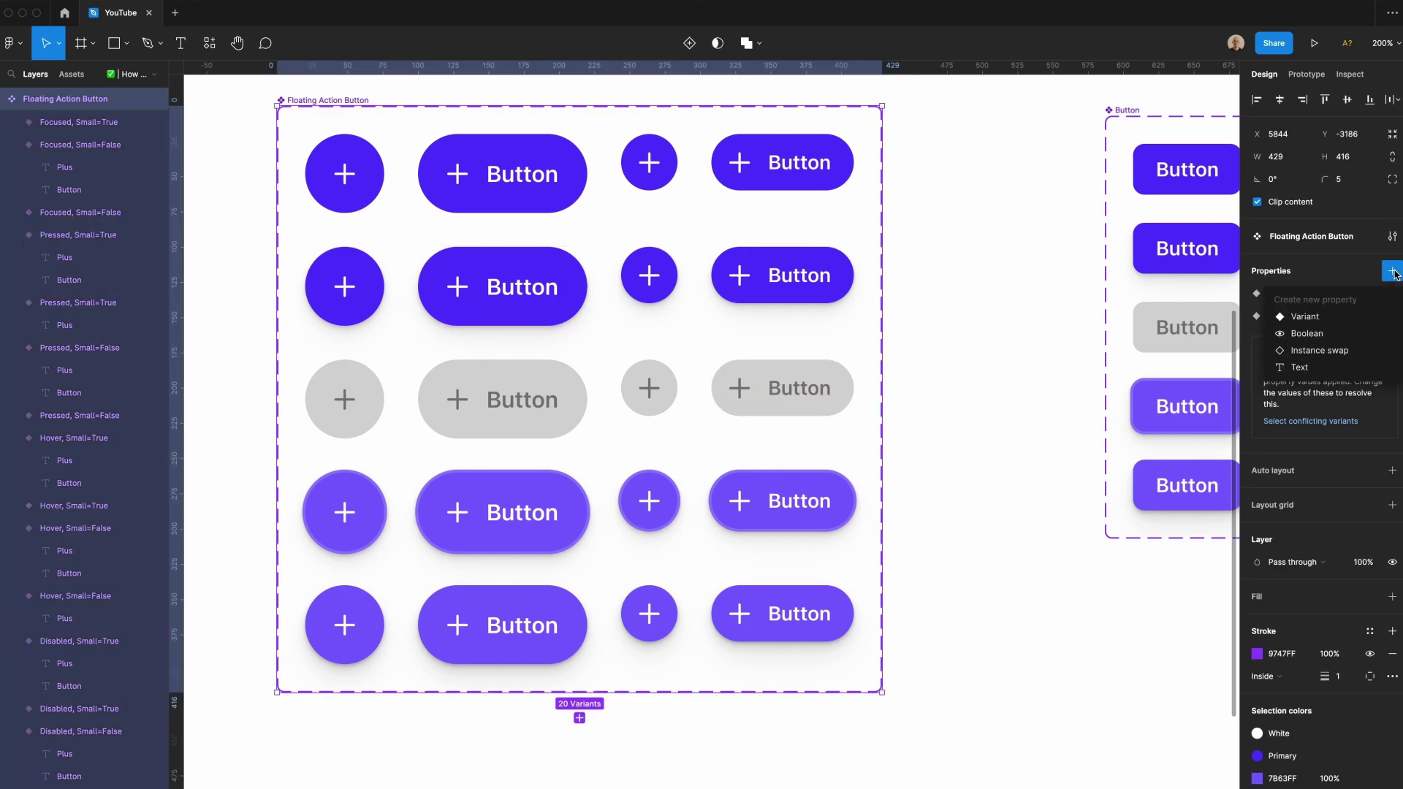
pyautogui.click(1319, 316)
pyautogui.write('Text')
pyautogui.press('Tab')
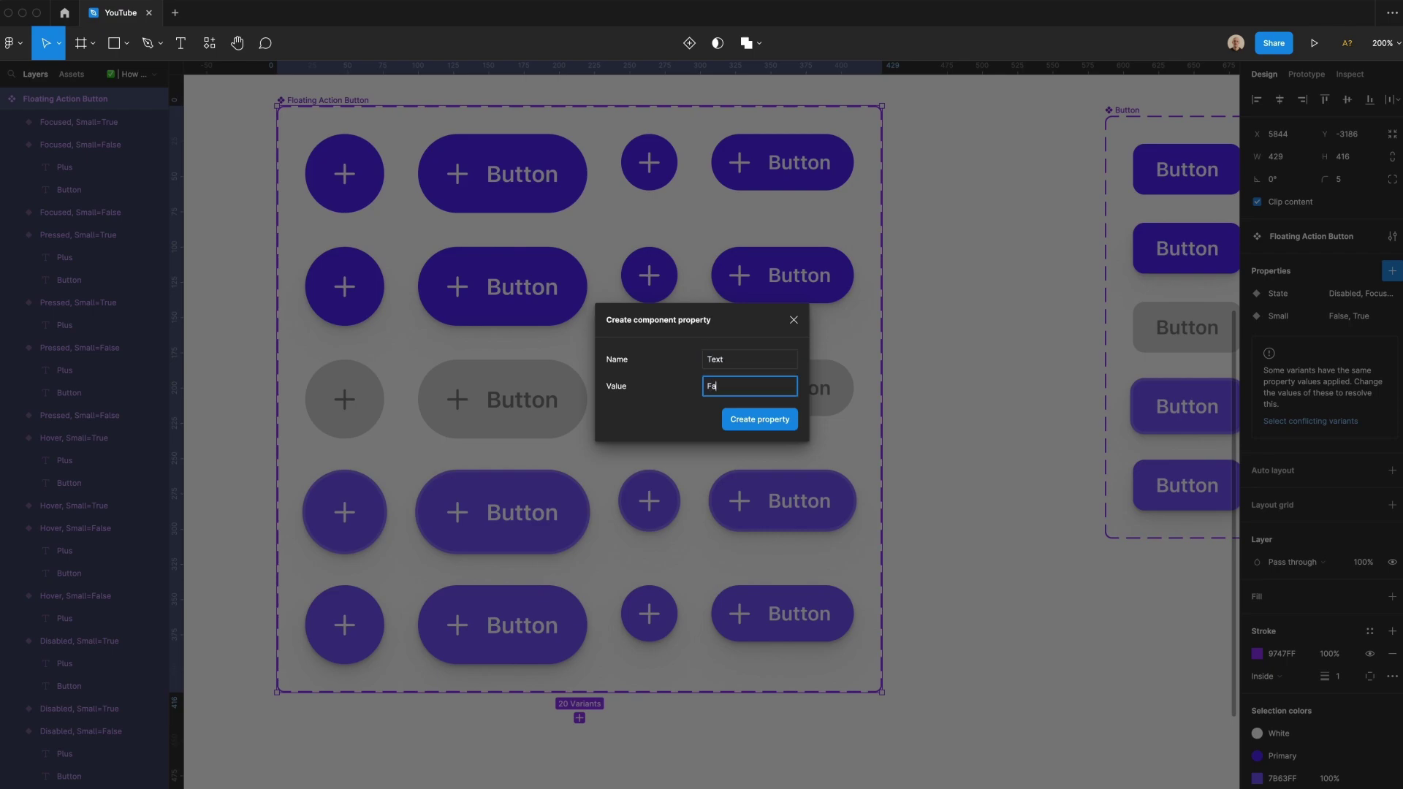
pyautogui.write('False')
pyautogui.click(763, 422)
# Set the Text property to True on all large and small labelled variants and check individual variants.
pyautogui.moveTo(795, 742); pyautogui.dragTo(705, 131)
pyautogui.keyDown('shift'); pyautogui.moveTo(498, 714); pyautogui.dragTo(511, 176); pyautogui.keyUp('shift')
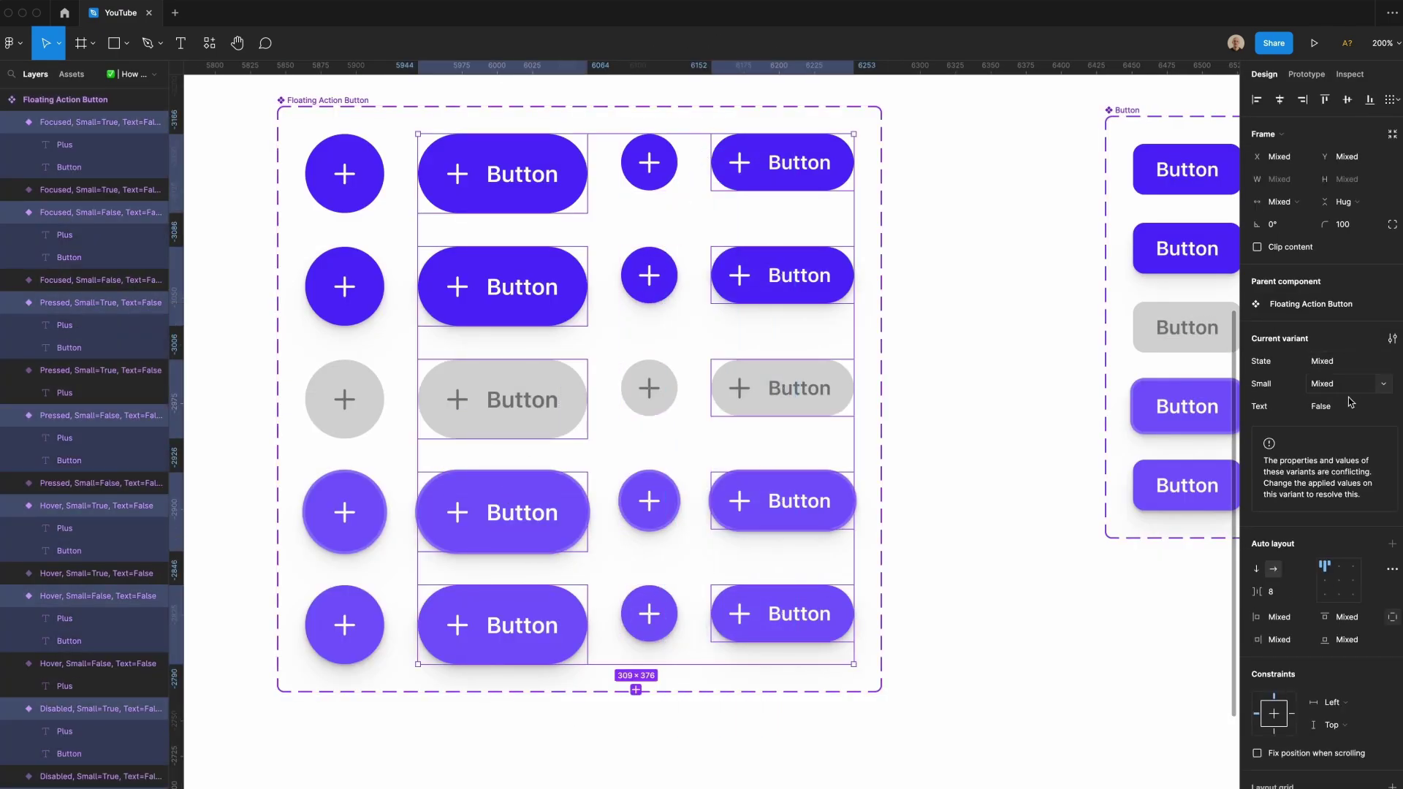
pyautogui.click(1337, 411)
pyautogui.write('True')
pyautogui.click(957, 512)
pyautogui.click(760, 607)
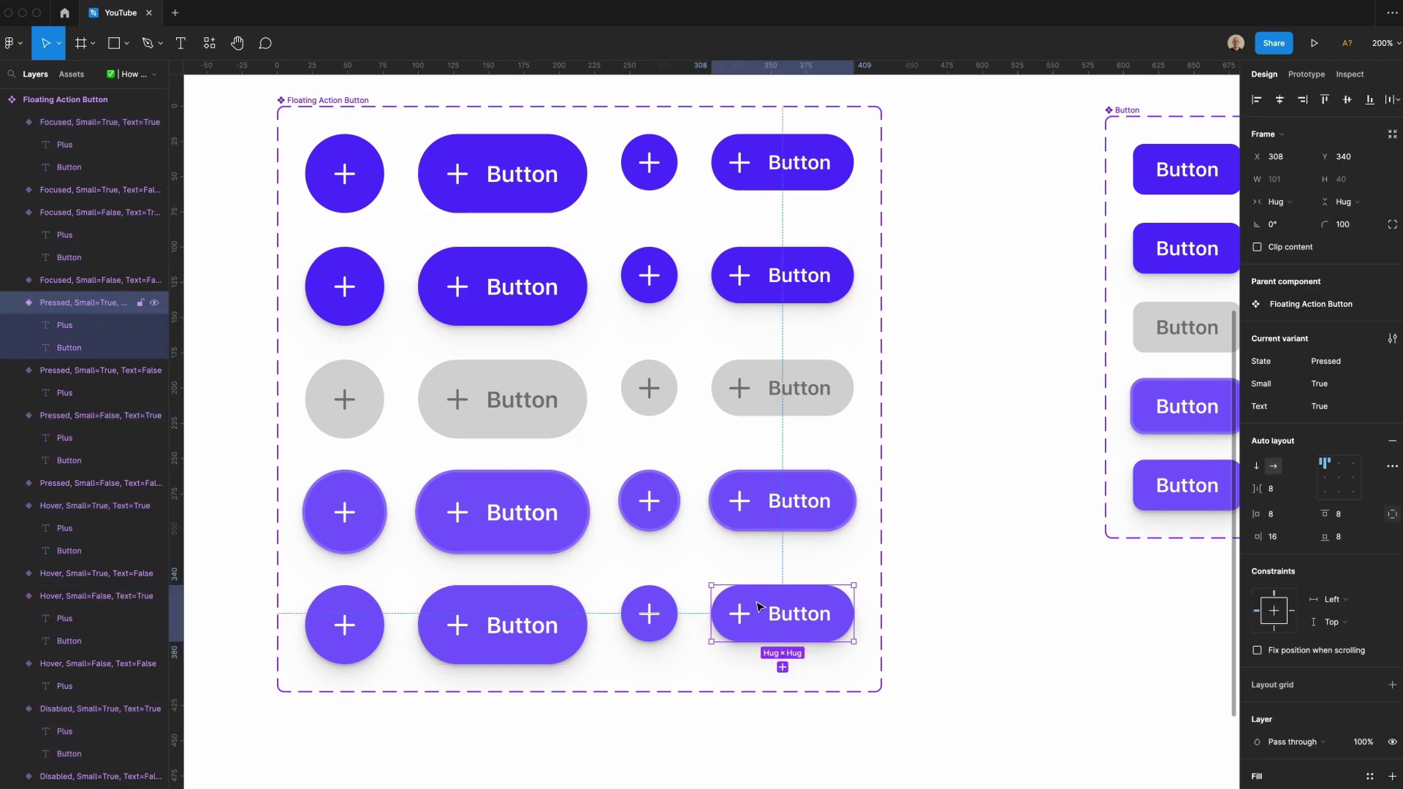
pyautogui.click(535, 404)
pyautogui.click(1067, 83)
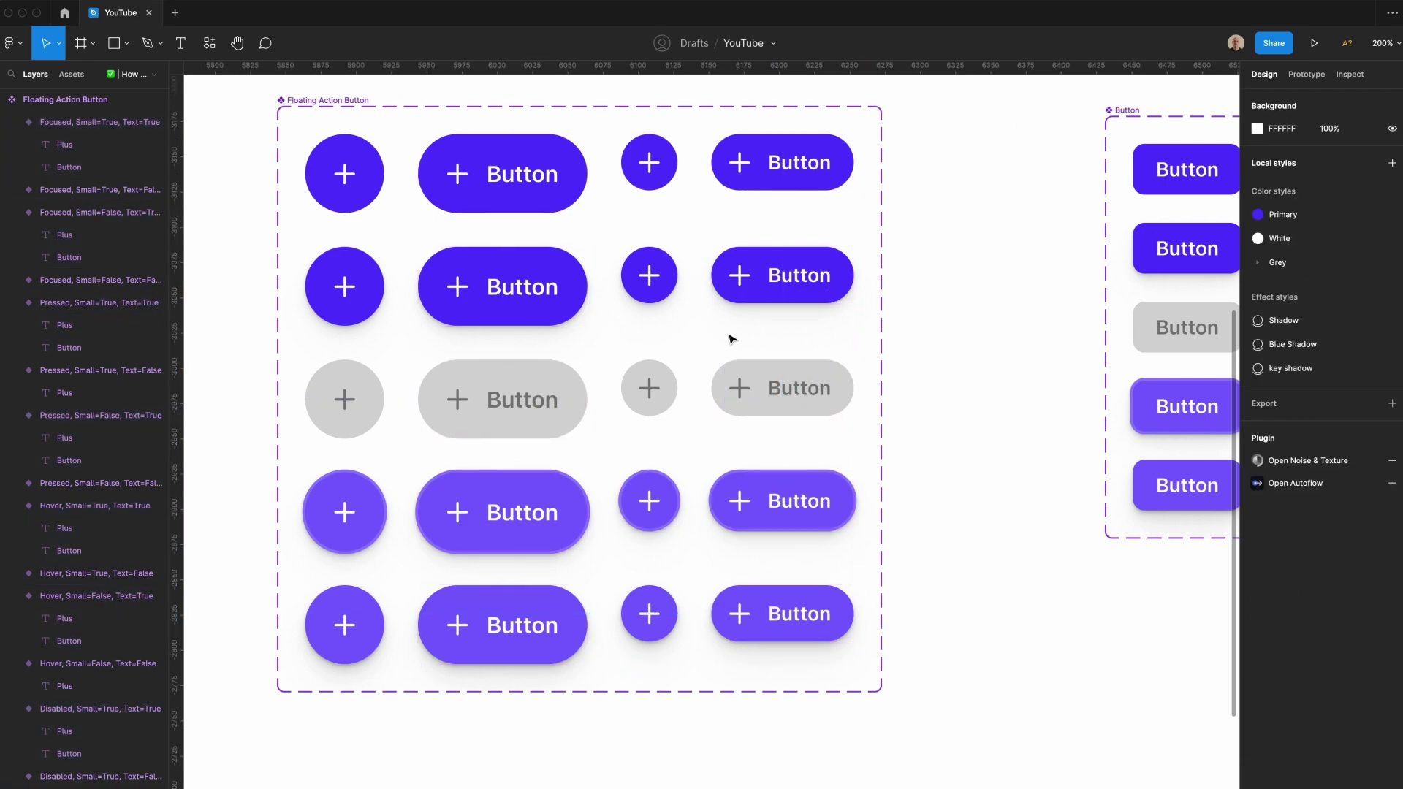
# Delete the separate Button component set beside the Floating Action Button set.
pyautogui.click(1139, 112)
pyautogui.press('Delete')
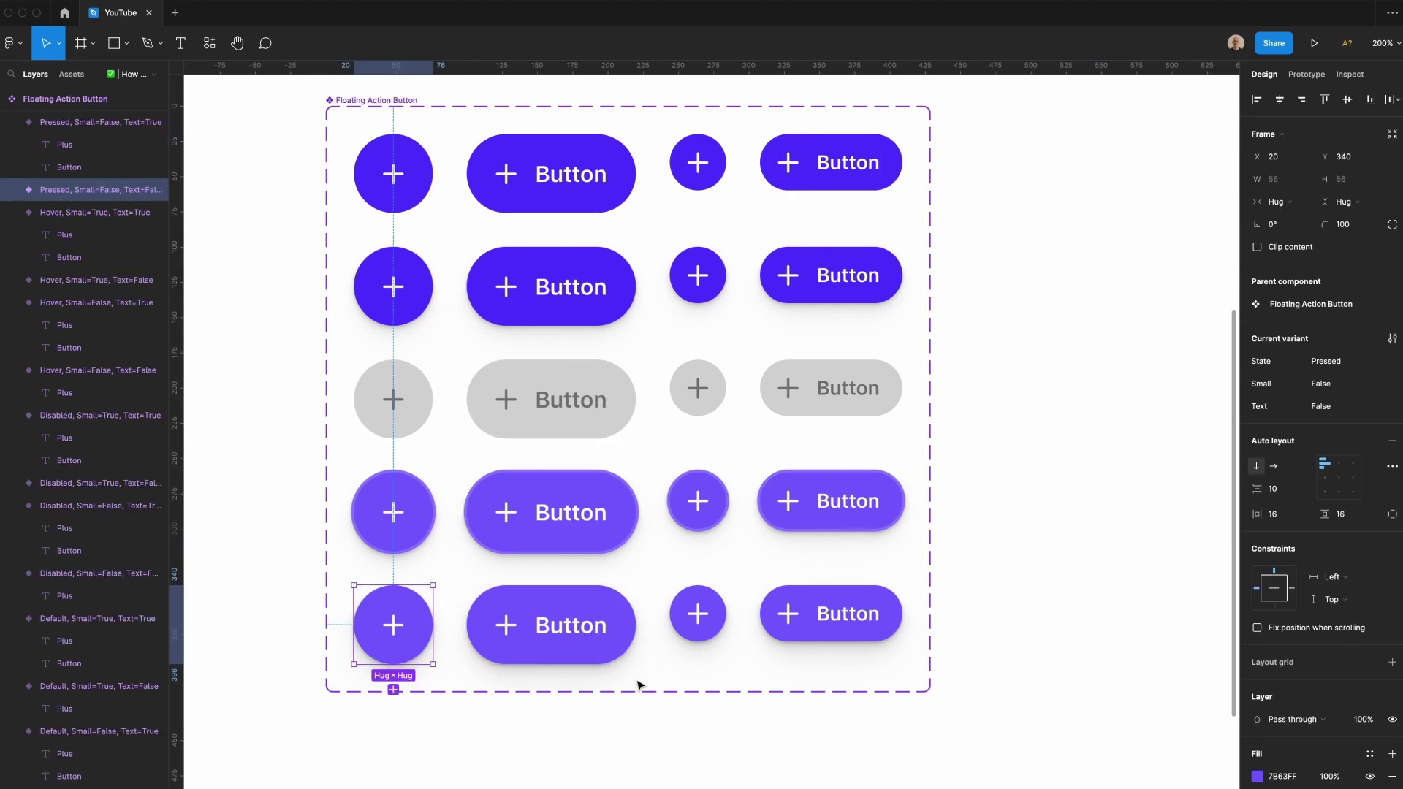
# Set the width of the five large variants' text labels to hug contents.
pyautogui.click(612, 714)
pyautogui.moveTo(613, 714); pyautogui.dragTo(463, 129)
pyautogui.click(1273, 179)
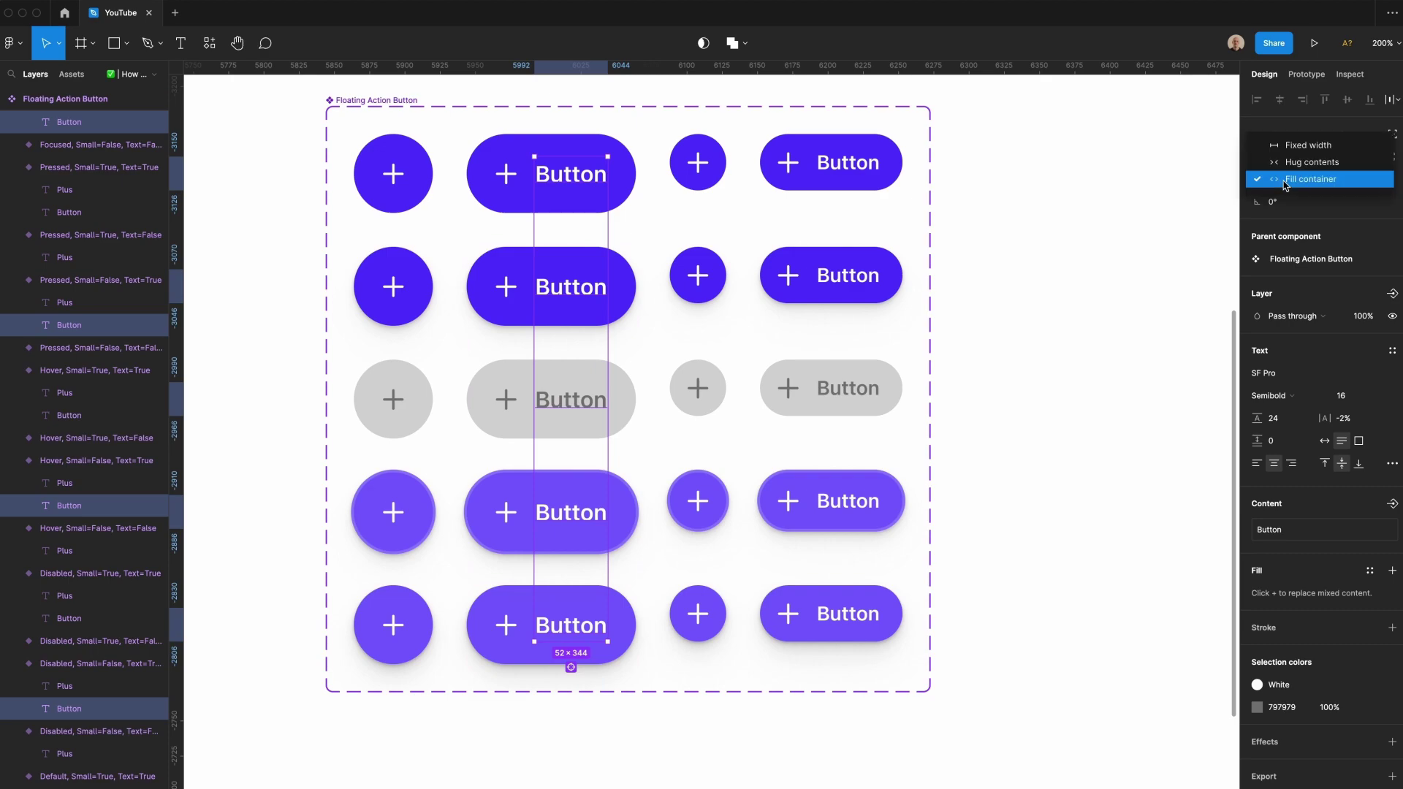
pyautogui.click(1286, 160)
# Set the width and height of the five small variants' text labels to hug contents.
pyautogui.click(852, 615)
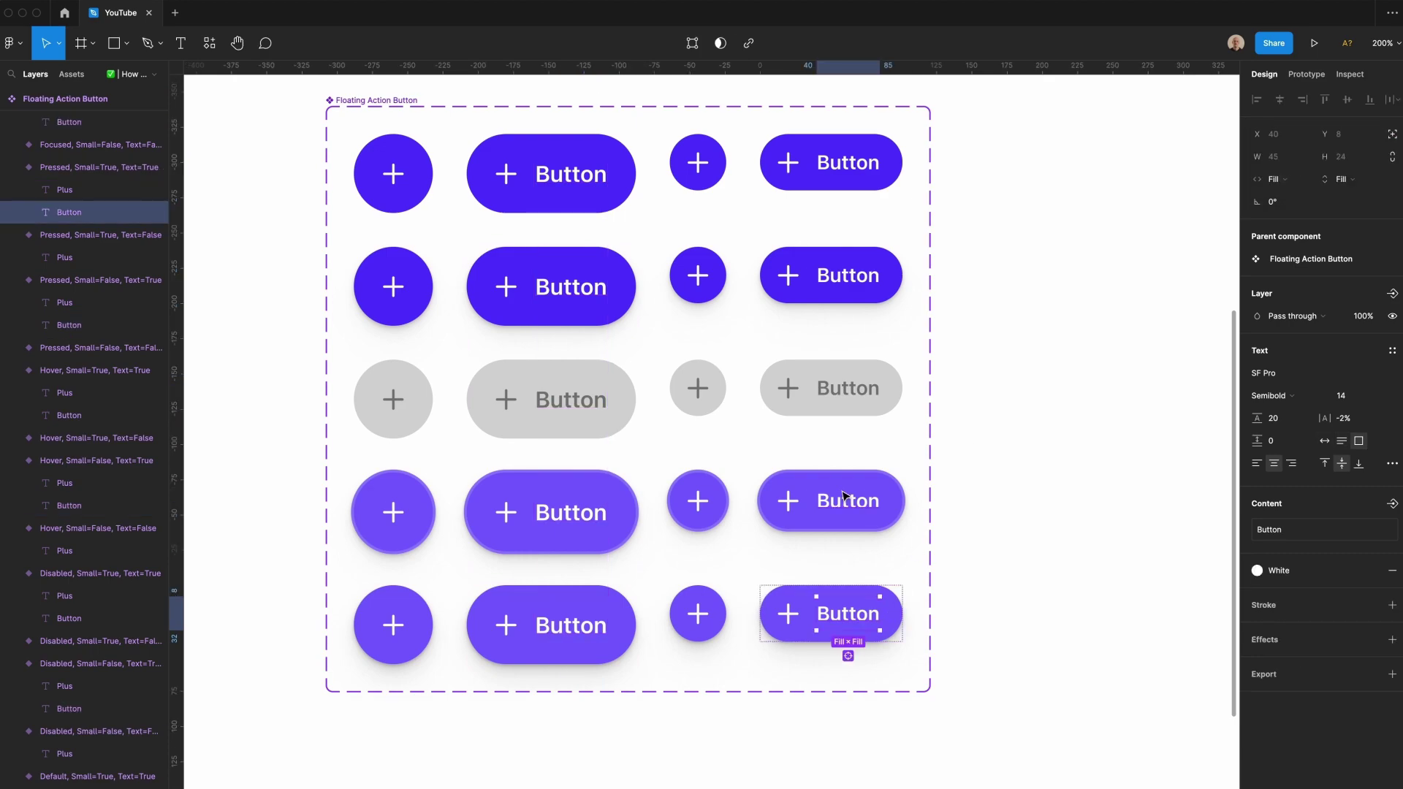
pyautogui.keyDown('shift'); pyautogui.click(851, 503); pyautogui.keyUp('shift')
pyautogui.keyDown('shift'); pyautogui.click(858, 383); pyautogui.keyUp('shift')
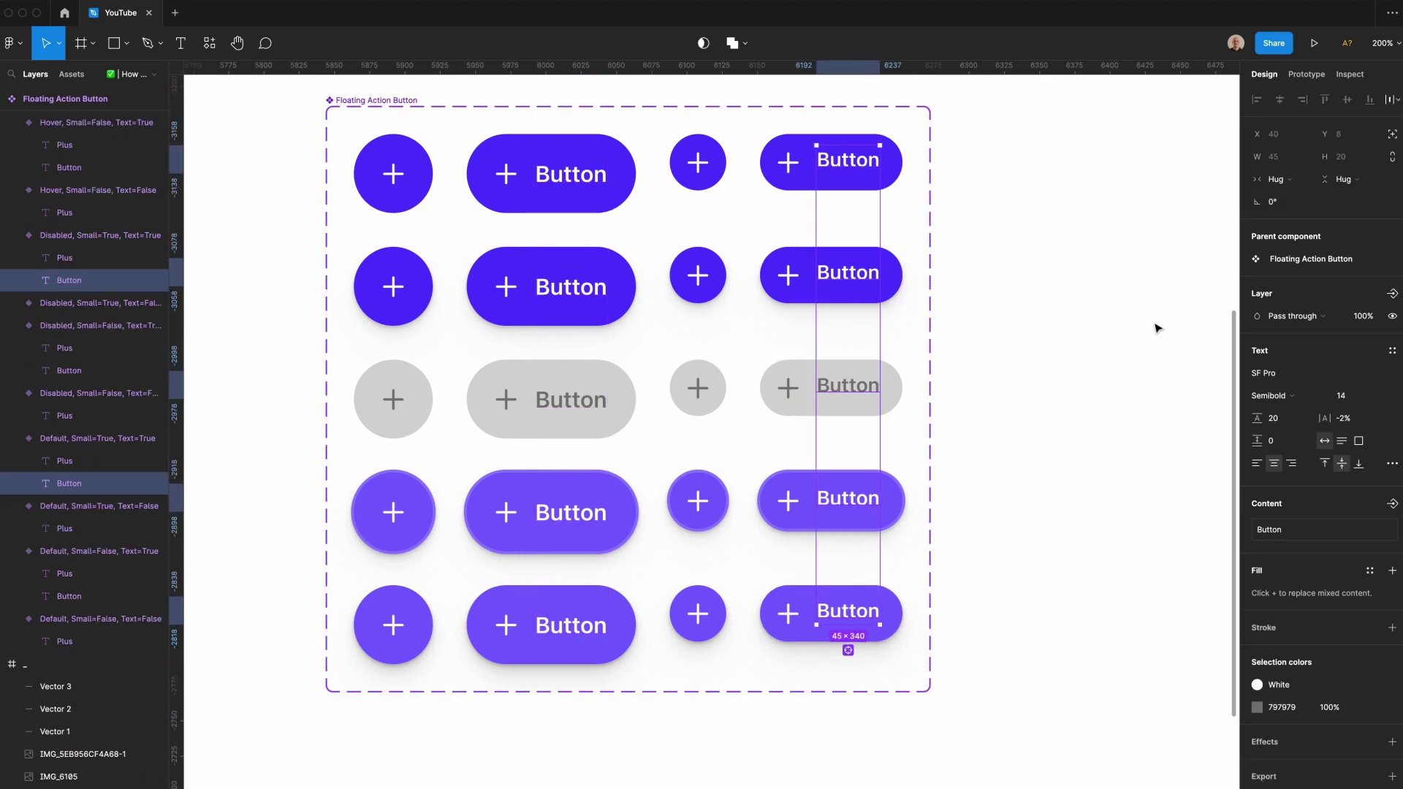
# Set the width of all variants in the Floating Action Button set to hug contents.
pyautogui.click(1080, 448)
pyautogui.moveTo(906, 731); pyautogui.dragTo(326, 130)
pyautogui.click(1297, 203)
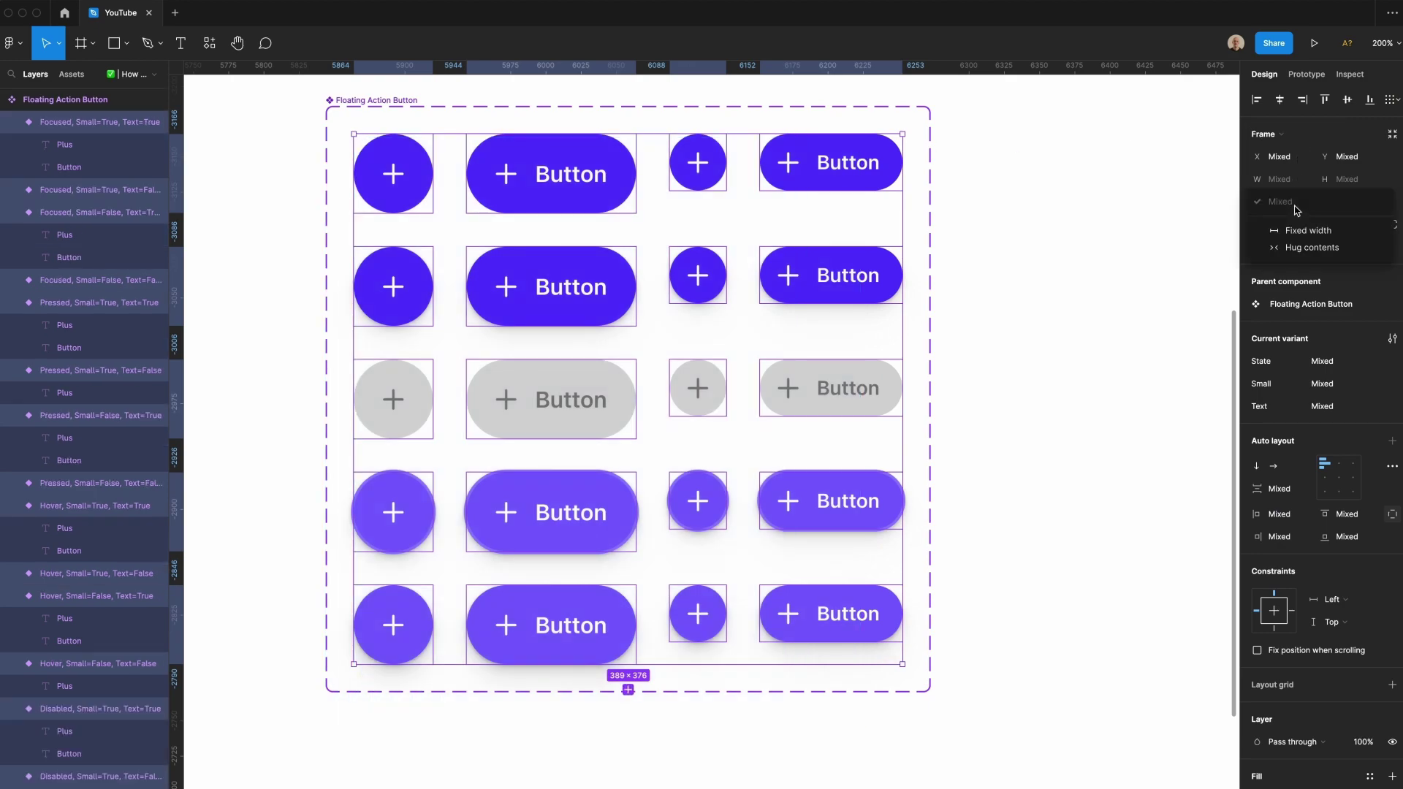
pyautogui.click(1297, 247)
pyautogui.click(1155, 253)
# Place an instance of the large labelled Default variant on the empty canvas beside the component set.
pyautogui.click(543, 165)
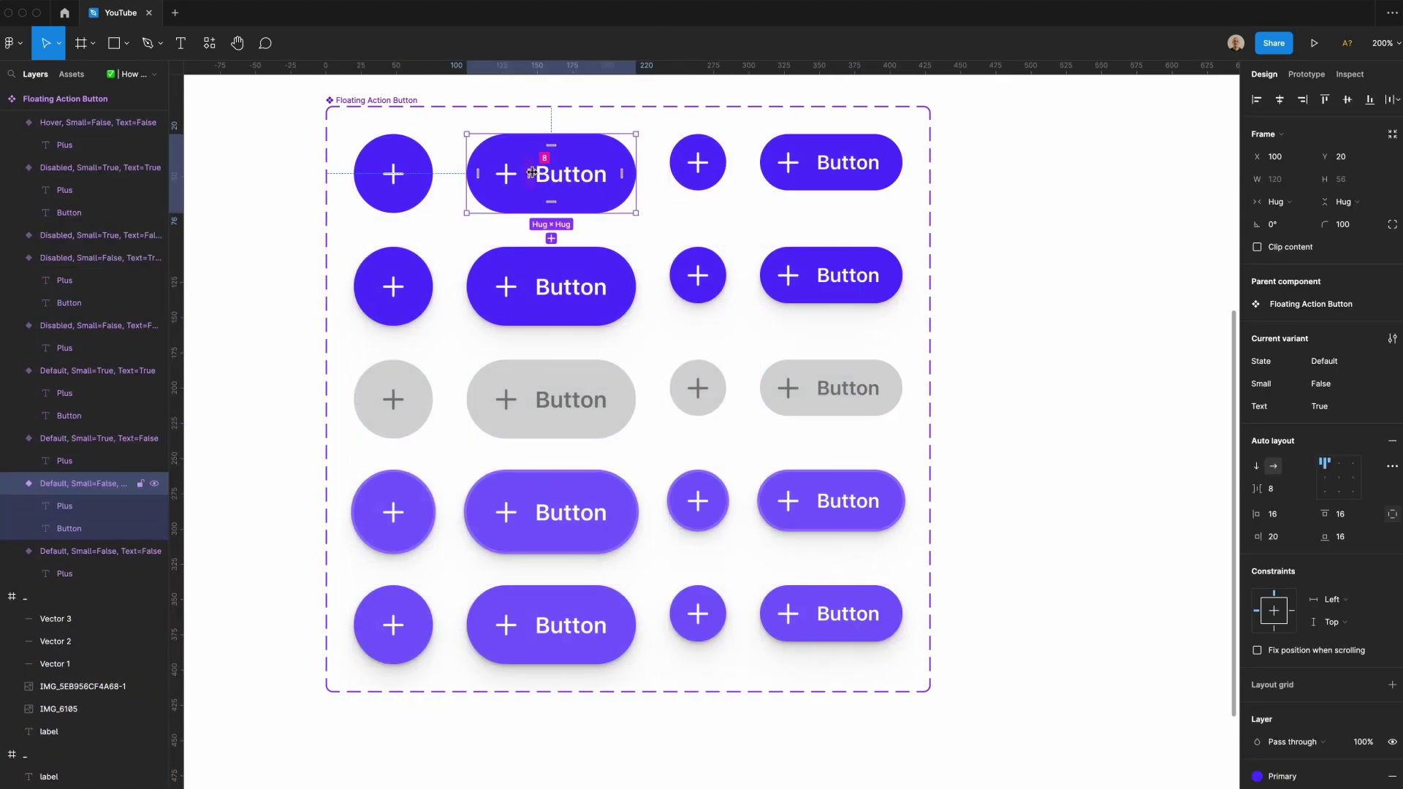
pyautogui.hscroll(7, 539, 172)
pyautogui.click(986, 316)
pyautogui.press('BackSpace')
pyautogui.hscroll(4, 986, 317)
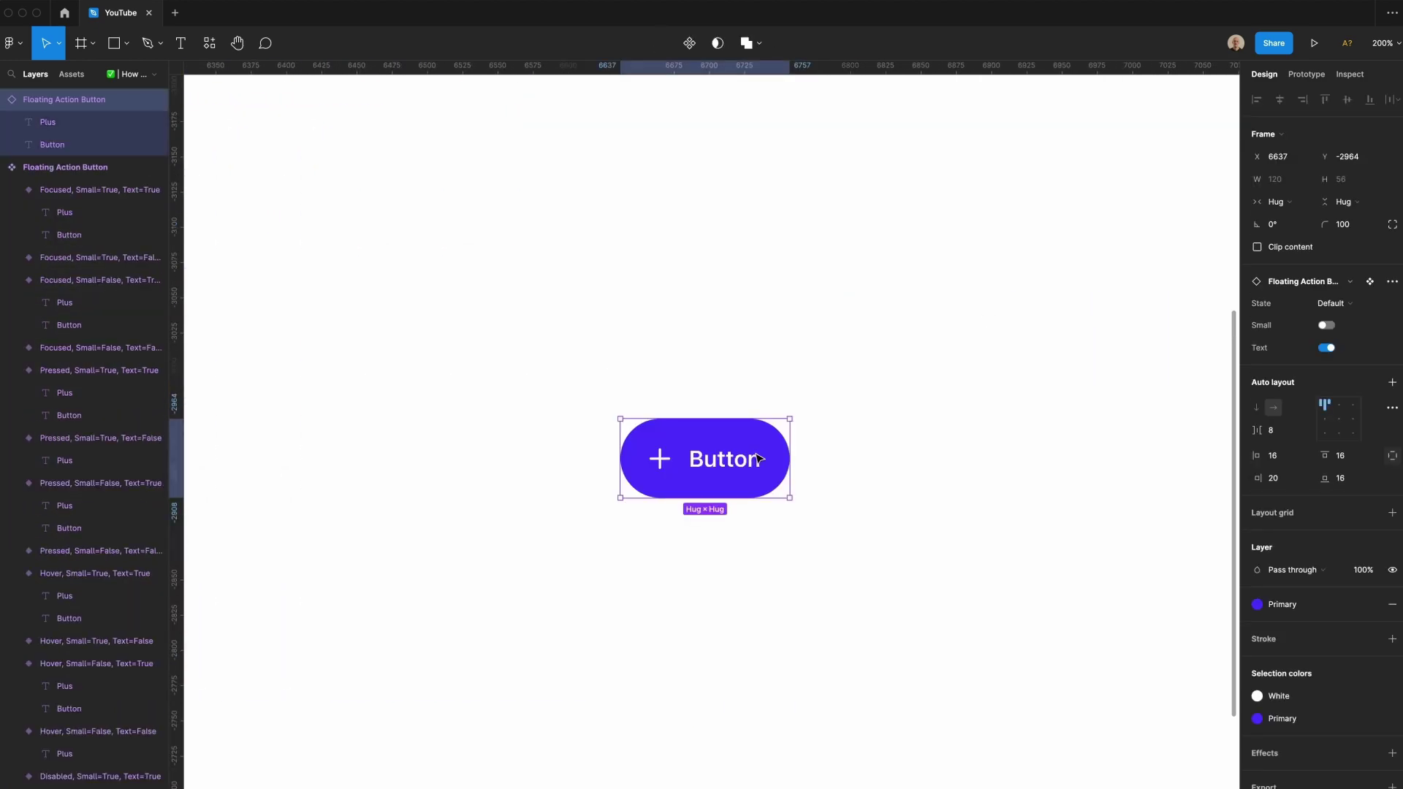
# Replace the instance's plus icon with the shopping-cart icon and its label with "Add to Cart".
pyautogui.doubleClick(659, 458)
pyautogui.write('storeping-cart')
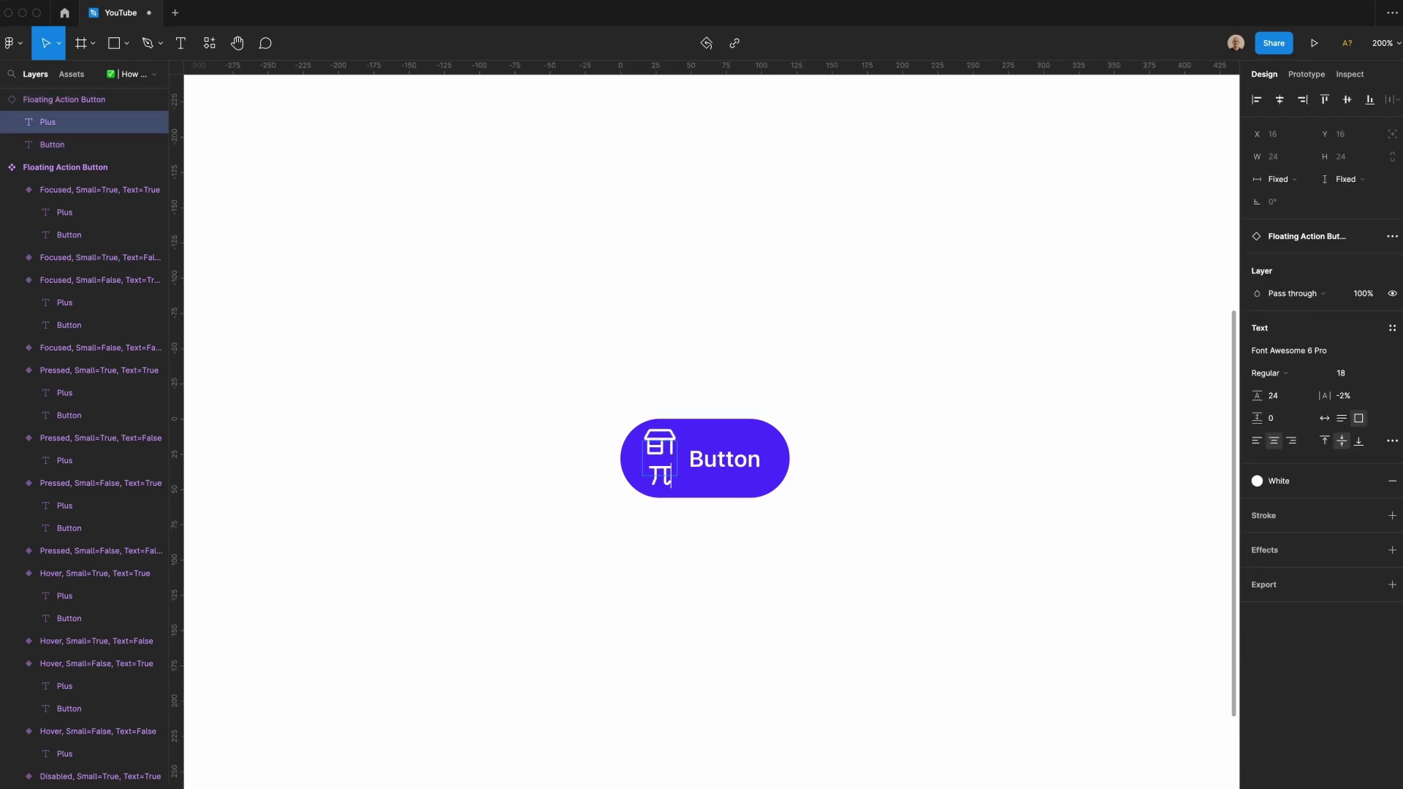
pyautogui.click(701, 460)
pyautogui.doubleClick(701, 459)
pyautogui.write('Ad')
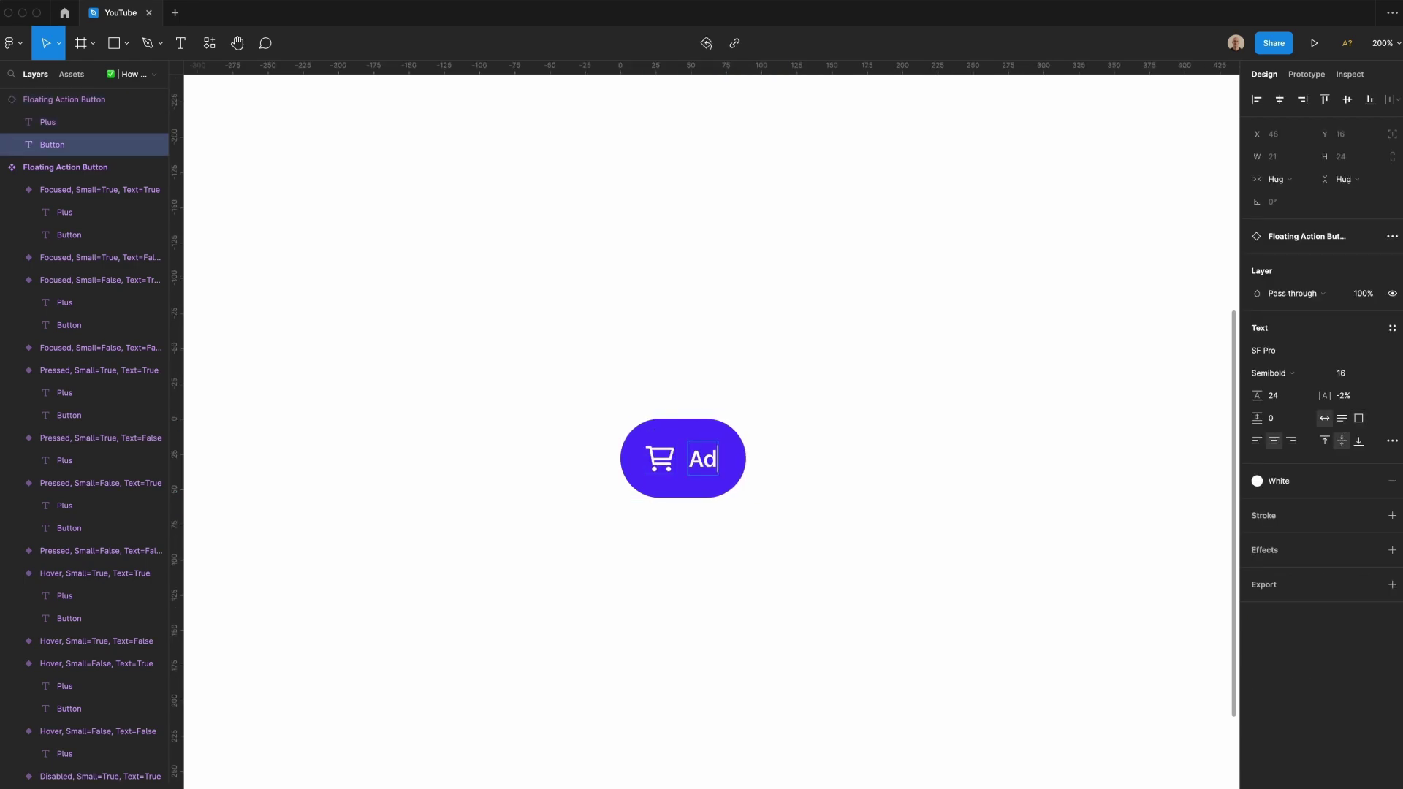
pyautogui.write('d to Cart')
pyautogui.press('Escape')
pyautogui.press('Escape')
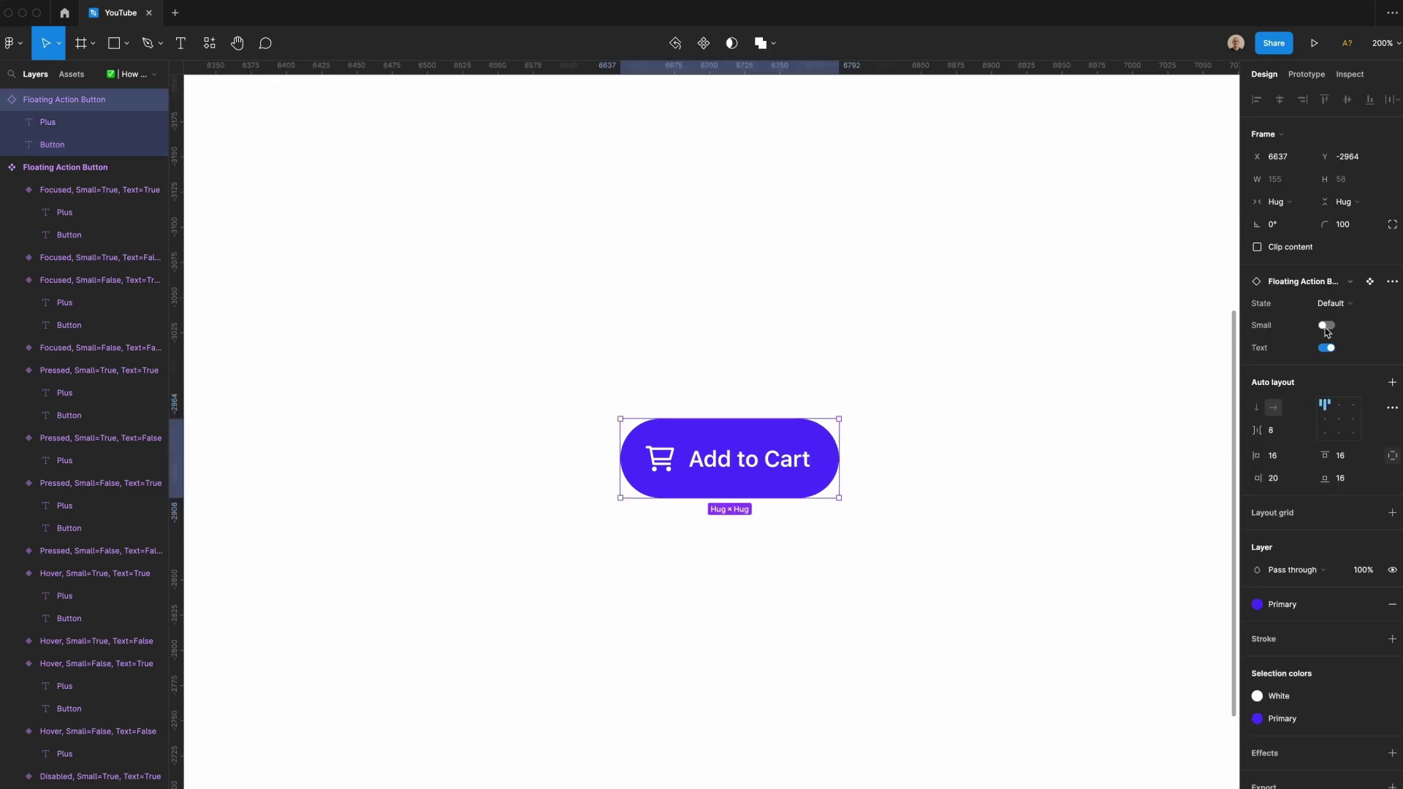
# Test the Add to Cart instance's Small and Text properties by switching each one and restoring it.
pyautogui.click(1327, 326)
pyautogui.click(1327, 325)
pyautogui.click(1327, 349)
pyautogui.click(1327, 348)
# Try the Pressed and Focused states on the Add to Cart instance and undo both state changes.
pyautogui.click(1333, 303)
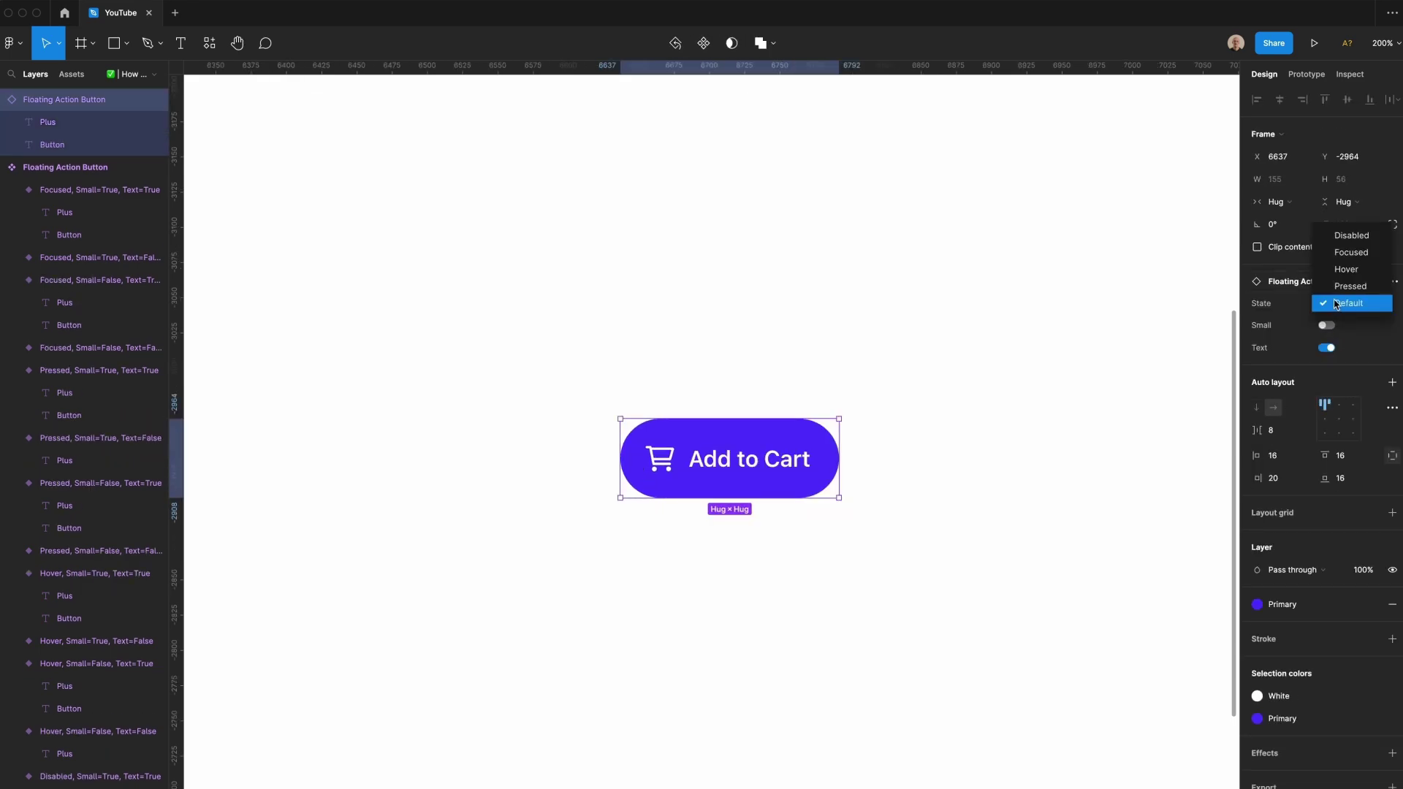
pyautogui.click(1343, 286)
pyautogui.click(1337, 303)
pyautogui.click(1341, 273)
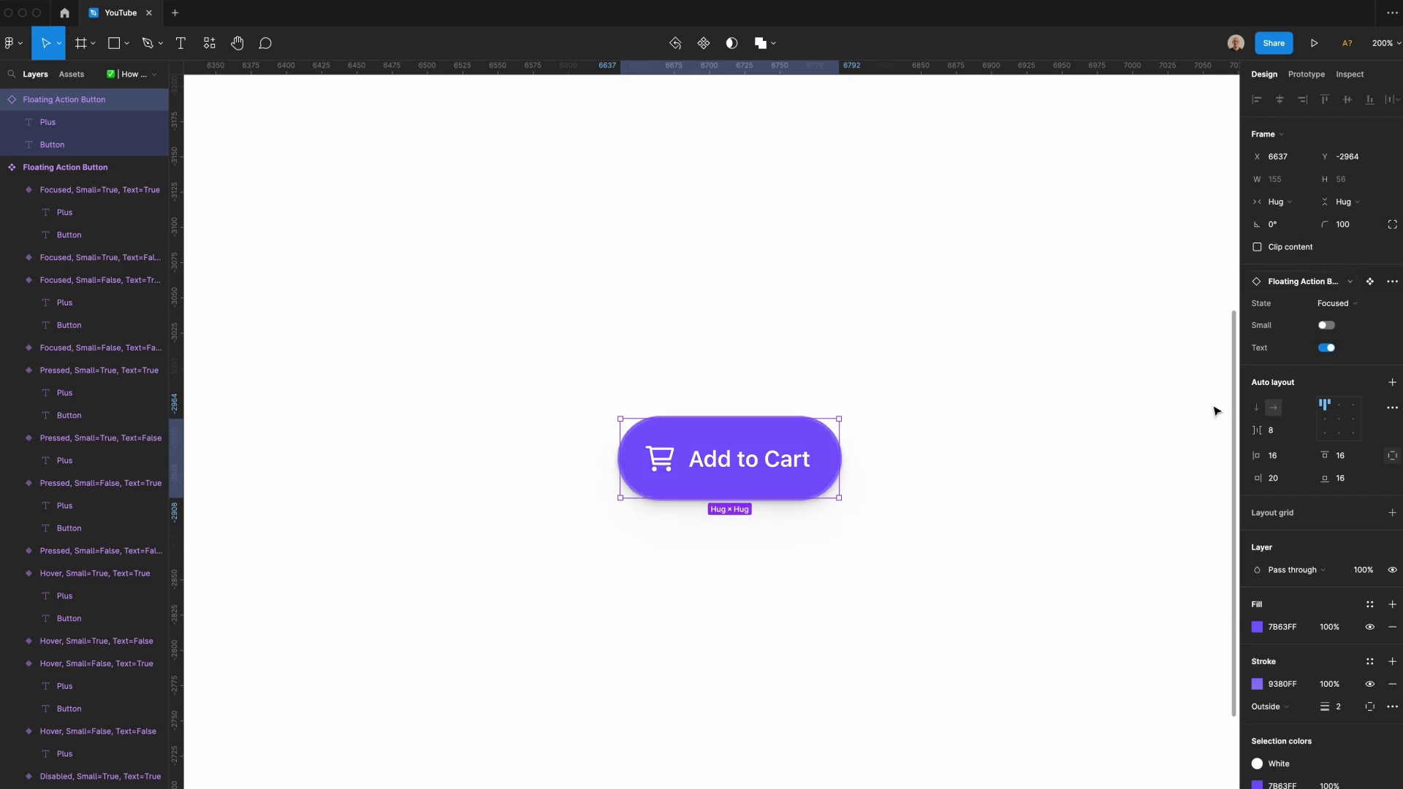
pyautogui.press('super+z')
pyautogui.press('super+z')
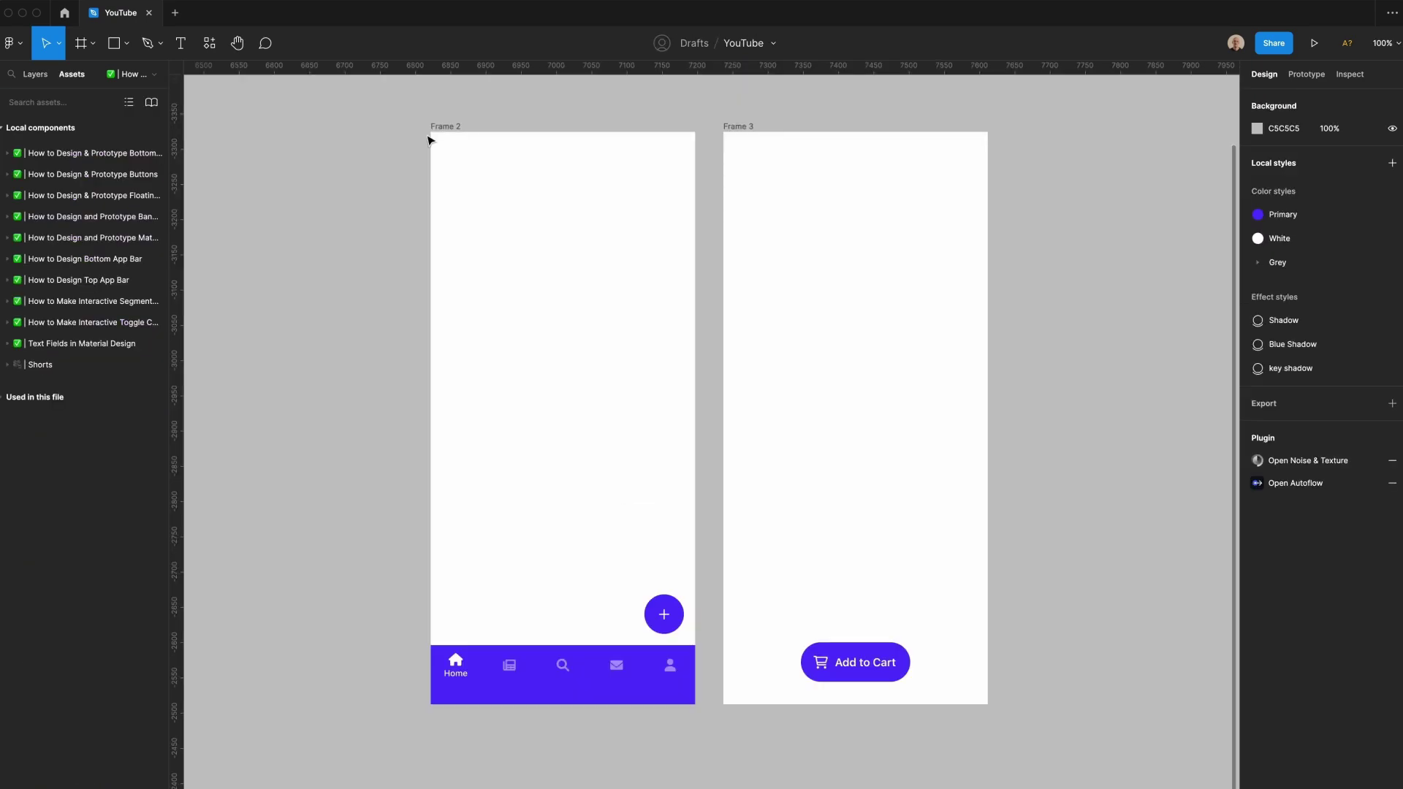